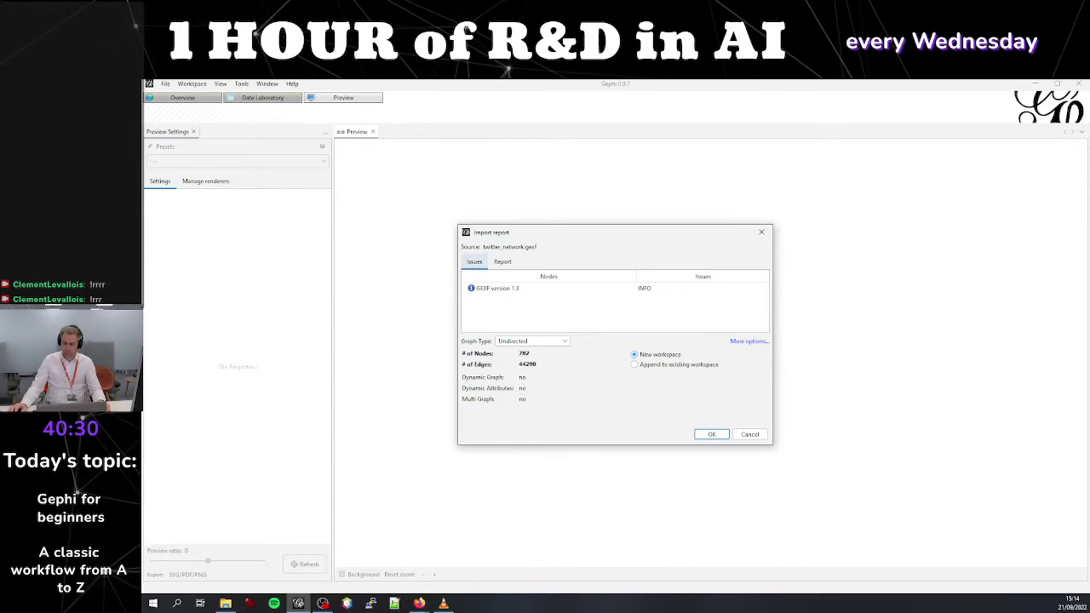
# Choose the ForceAtlas 2 layout with its default settings and run it on the imported Twitter network
pyautogui.hotkey('alt', 'Tab')
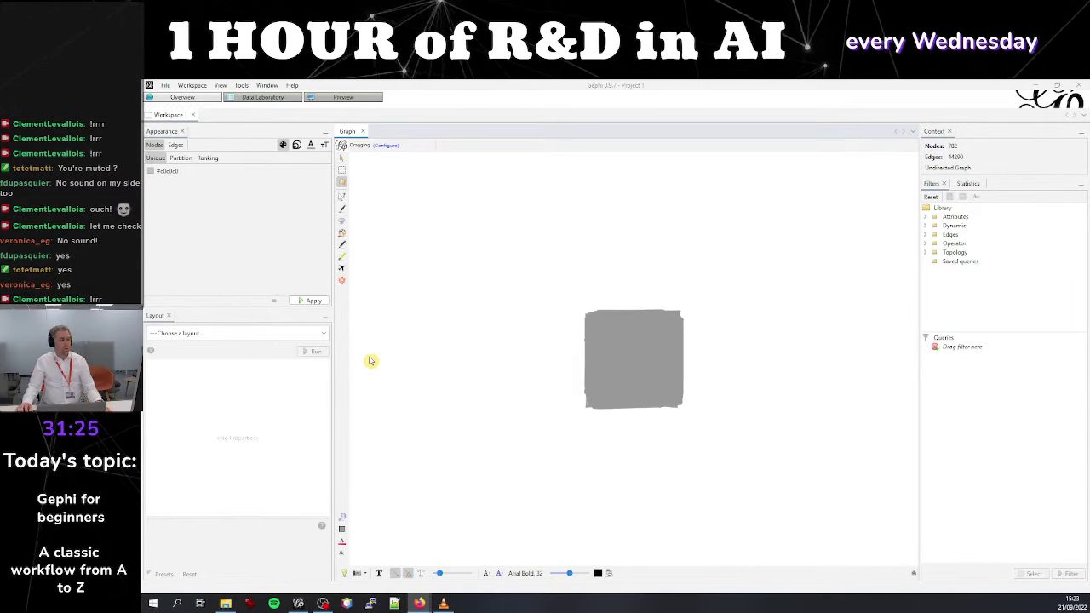
pyautogui.click(324, 334)
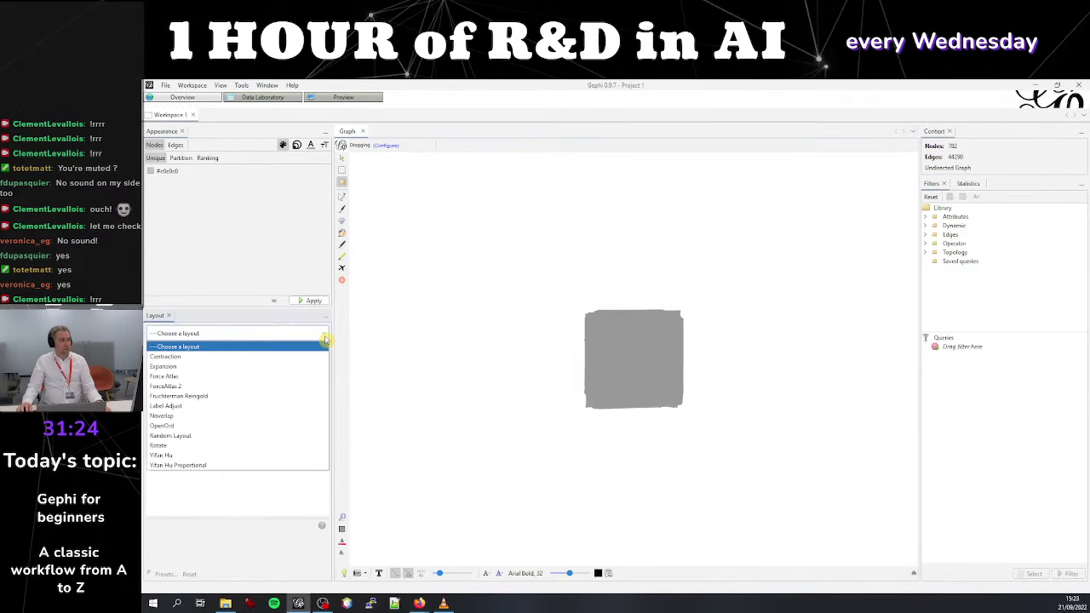
pyautogui.click(306, 388)
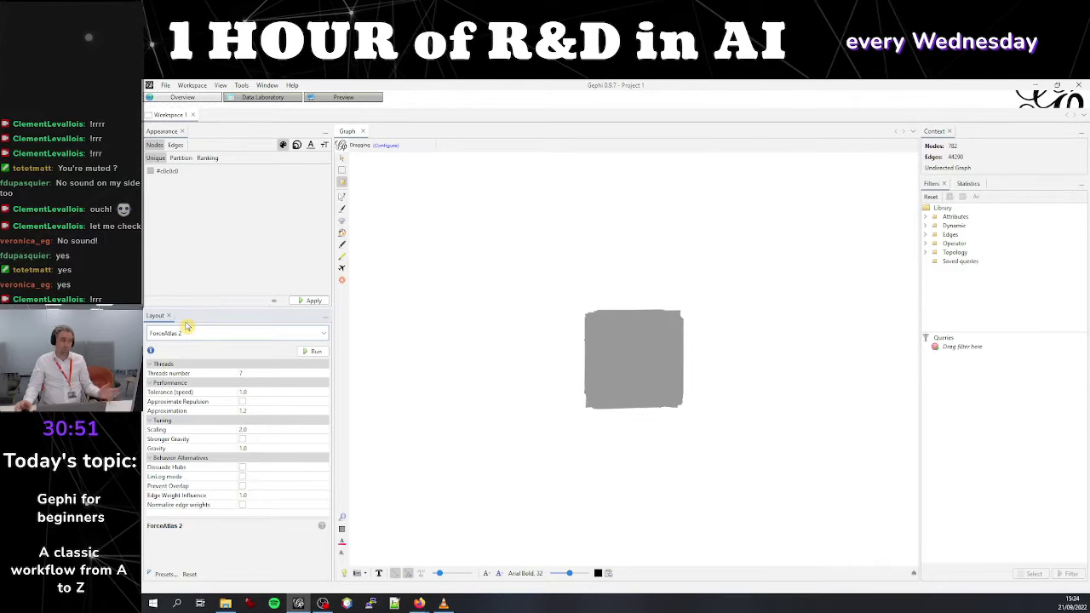
pyautogui.click(226, 336)
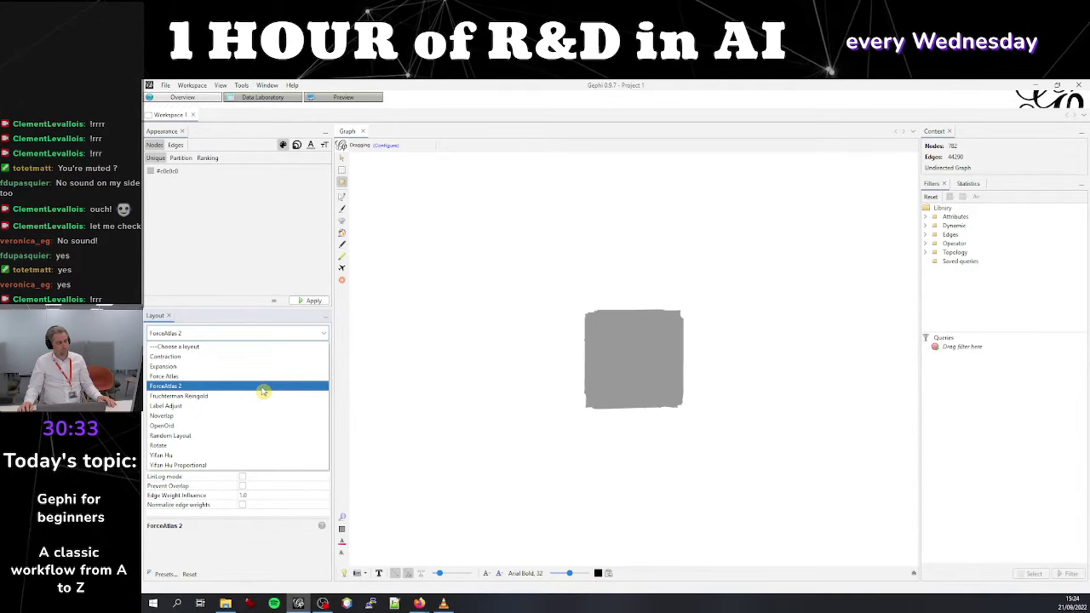
pyautogui.click(263, 388)
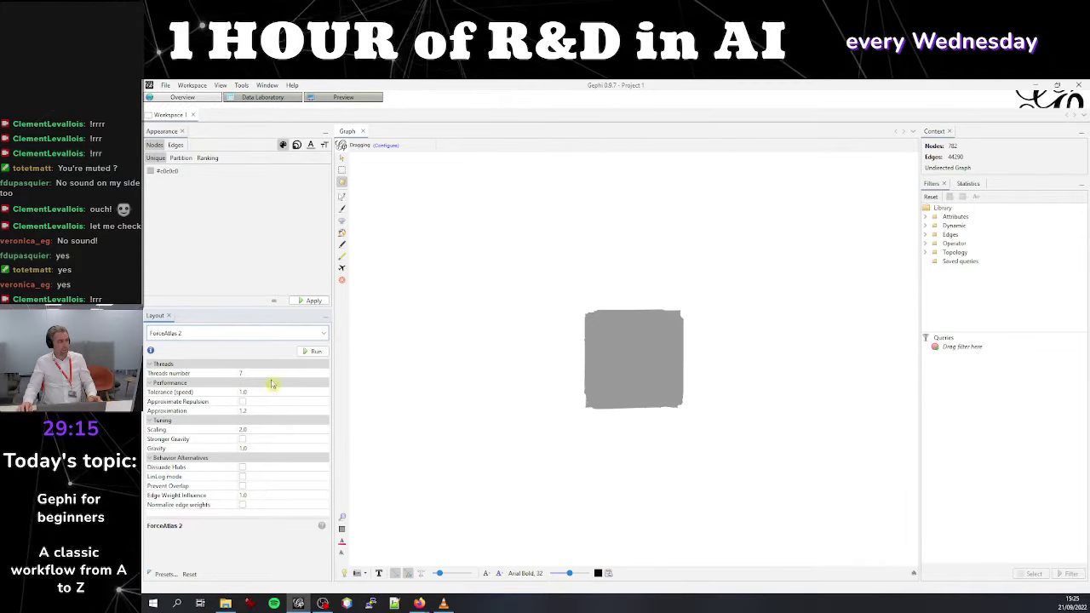
pyautogui.click(311, 351)
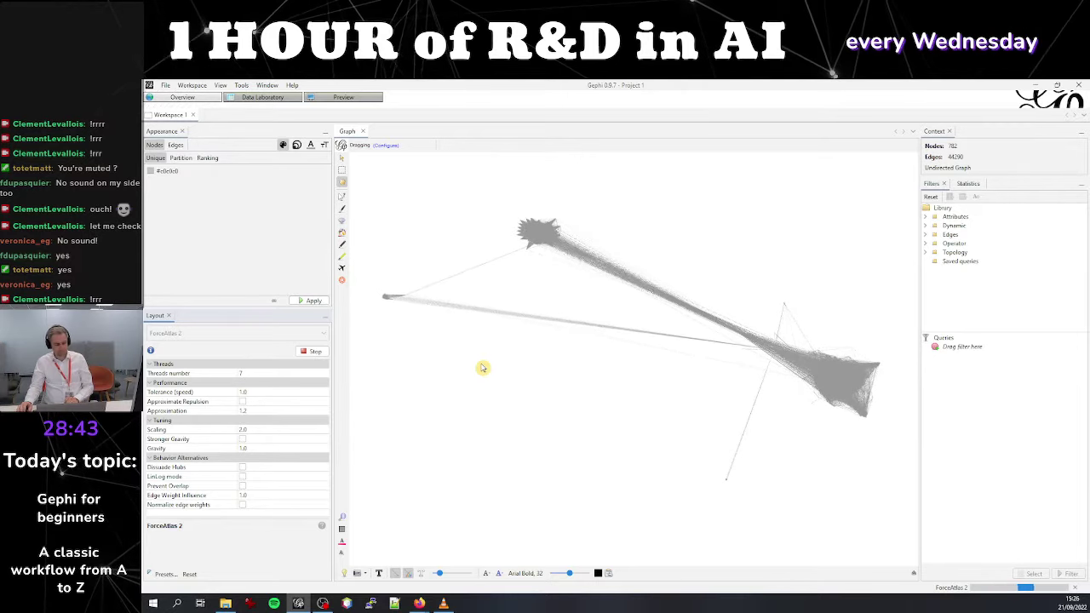
# Center the view on the spread-out graph and stop the running ForceAtlas 2 layout
pyautogui.moveTo(550, 431); pyautogui.dragTo(512, 368)
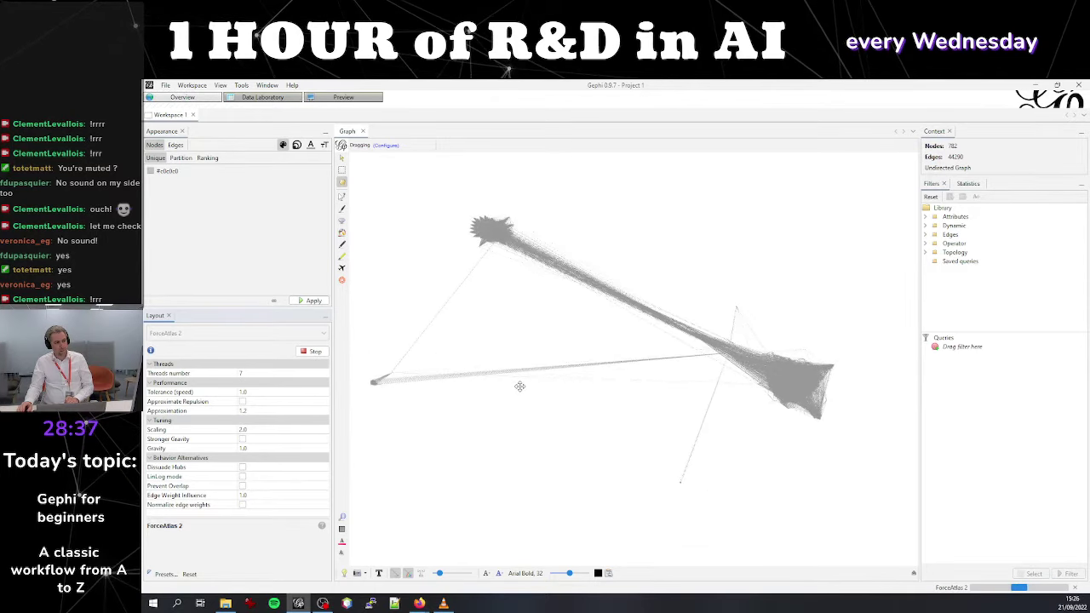
pyautogui.moveTo(518, 385)
pyautogui.mouseDown()
pyautogui.moveTo(614, 389)
pyautogui.moveTo(591, 403)
pyautogui.mouseUp()
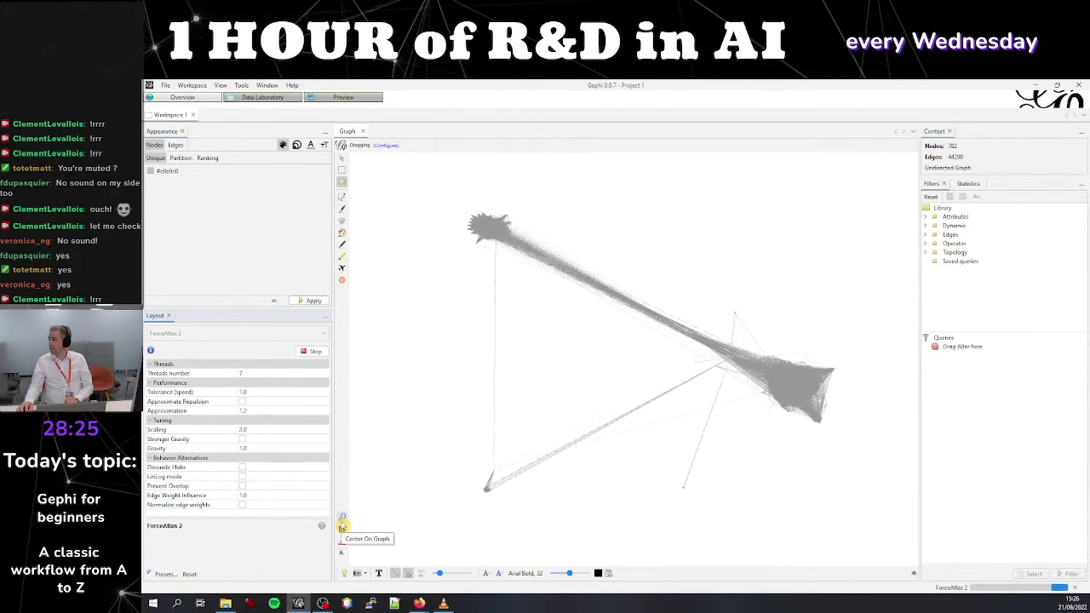
pyautogui.click(342, 525)
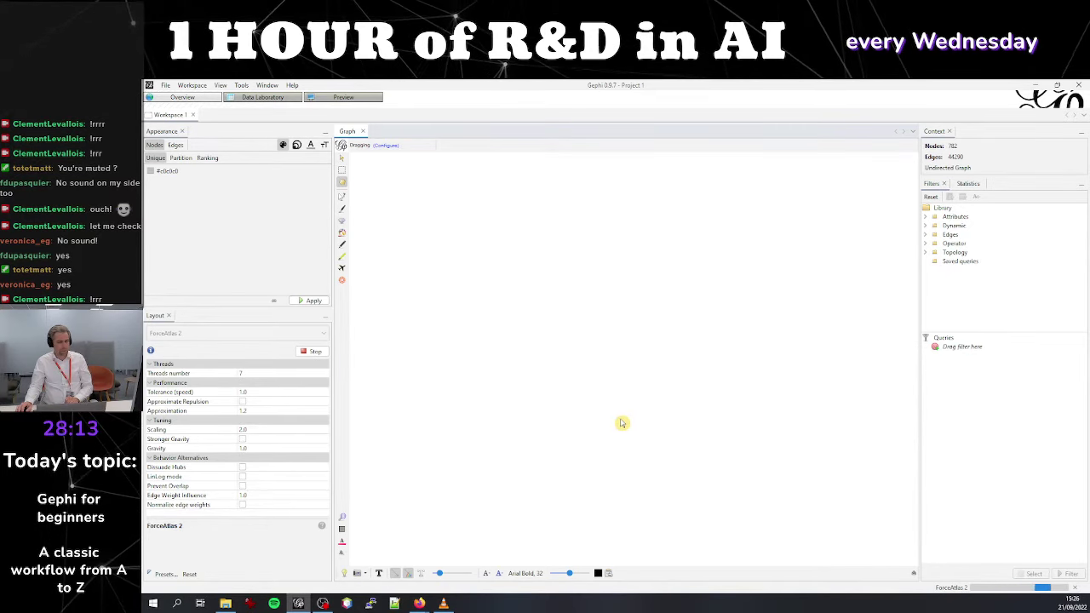
pyautogui.click(341, 520)
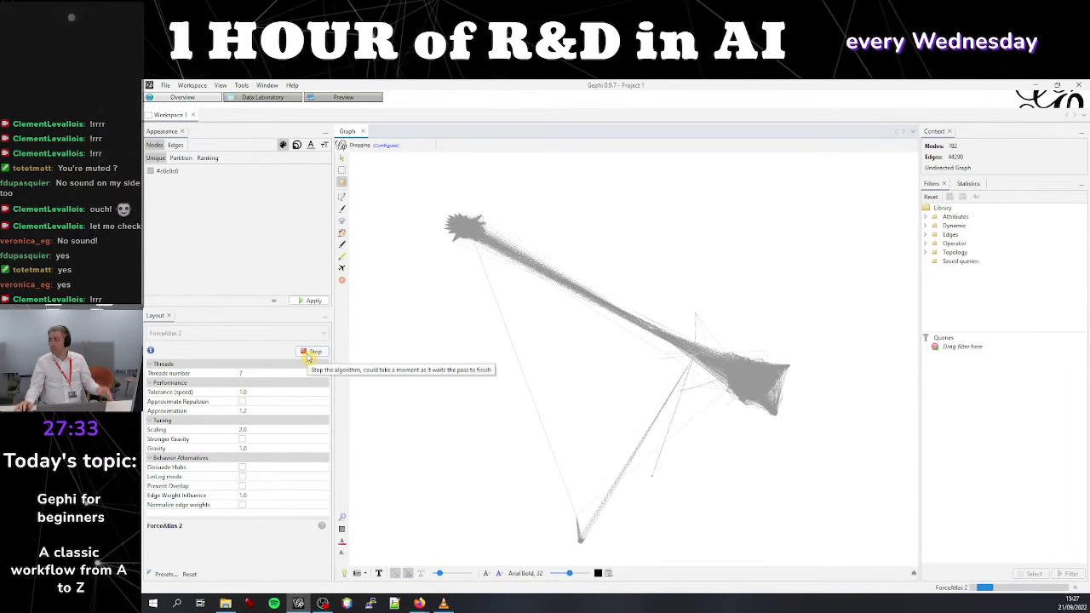
pyautogui.click(310, 354)
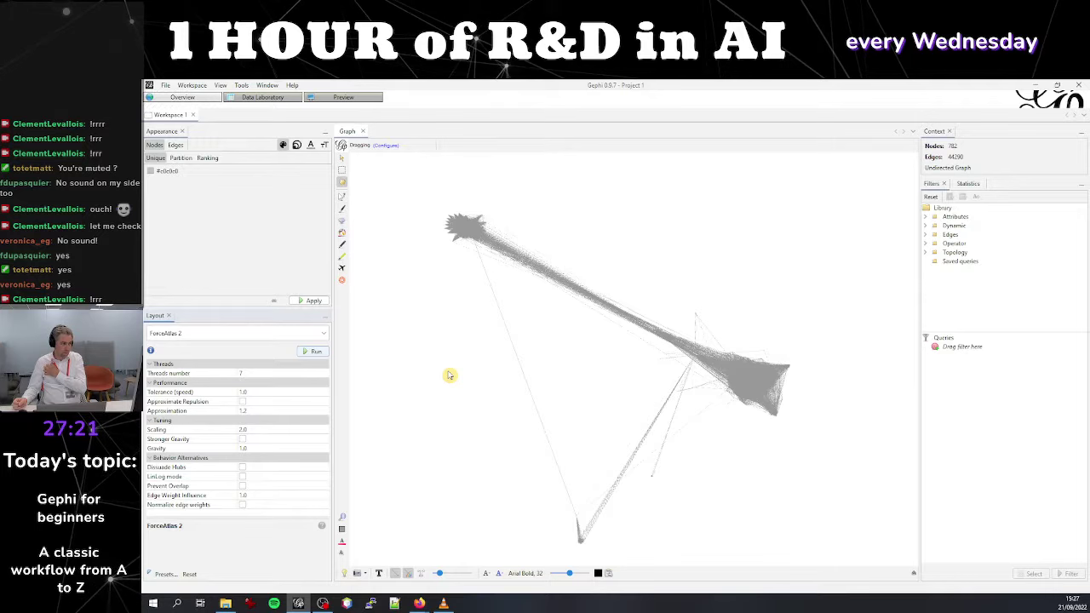
# Examine the overall shape of the laid-out network and the dense structure of its largest cluster
pyautogui.moveTo(450, 376); pyautogui.dragTo(445, 360)
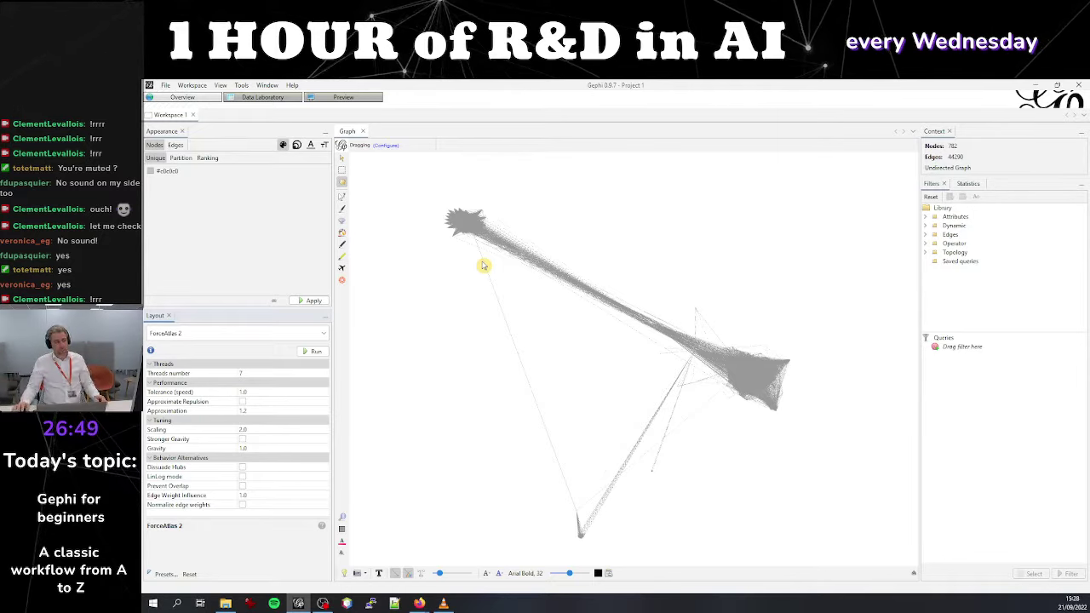
pyautogui.moveTo(559, 356); pyautogui.dragTo(562, 349)
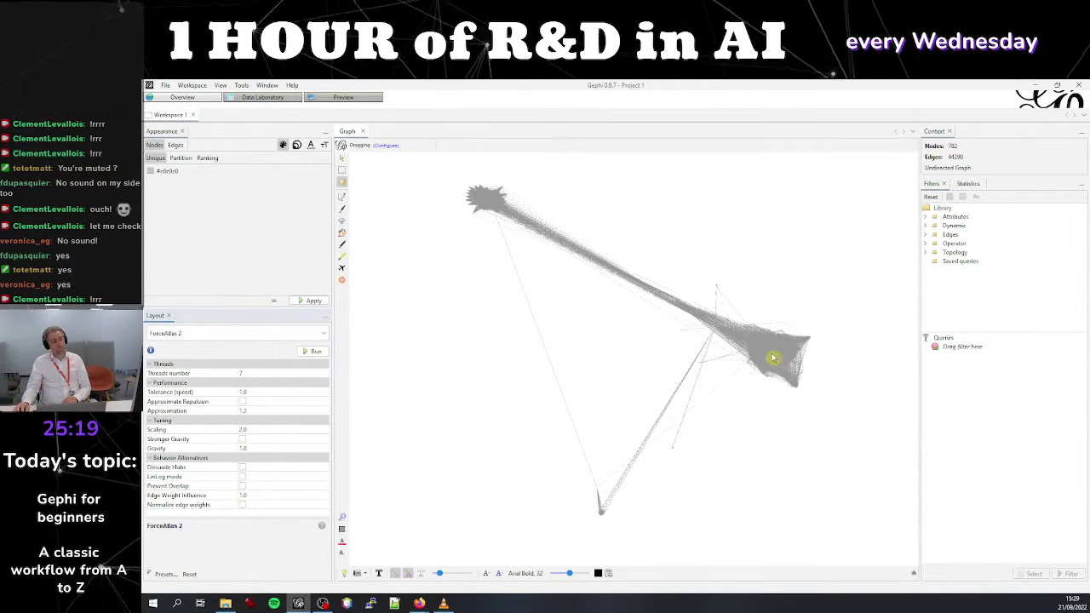
pyautogui.scroll(6, 783, 356)
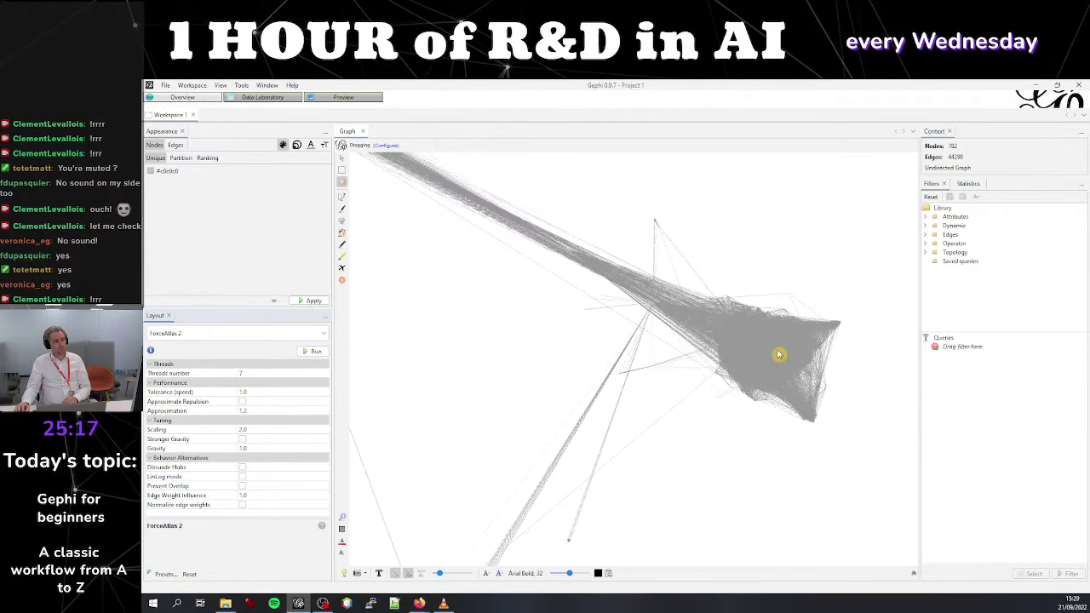
pyautogui.scroll(1, 780, 355)
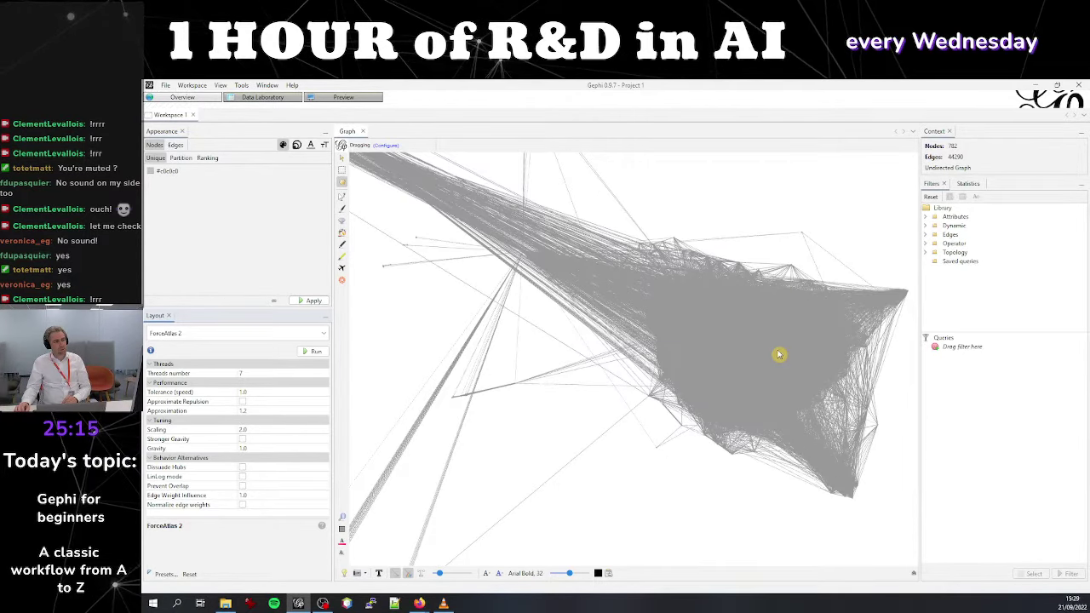
pyautogui.scroll(1, 786, 358)
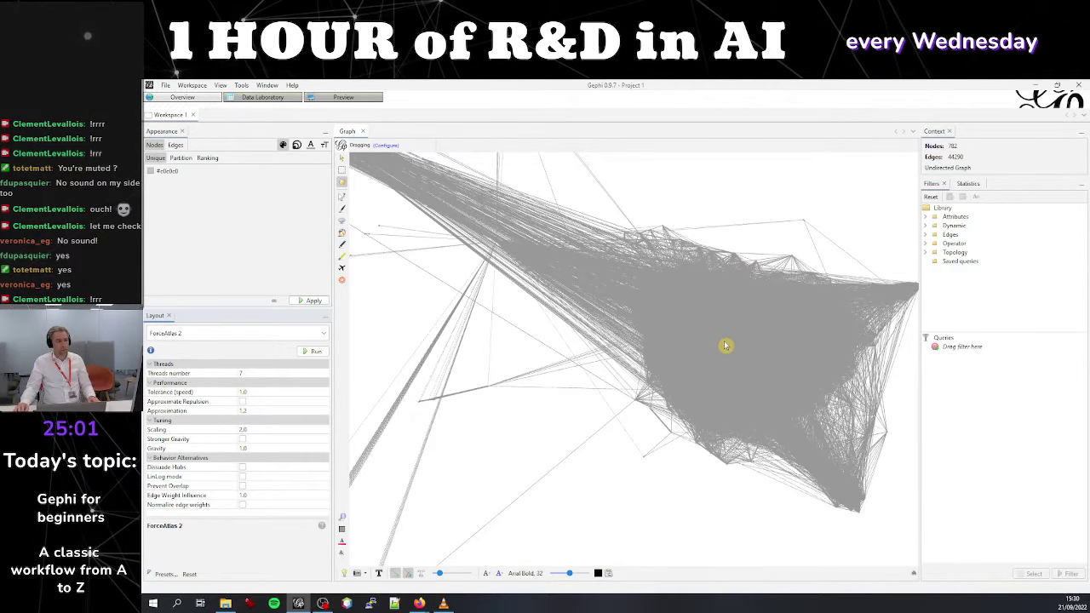
pyautogui.scroll(-2, 725, 345)
pyautogui.scroll(1, 728, 346)
pyautogui.scroll(-1, 729, 347)
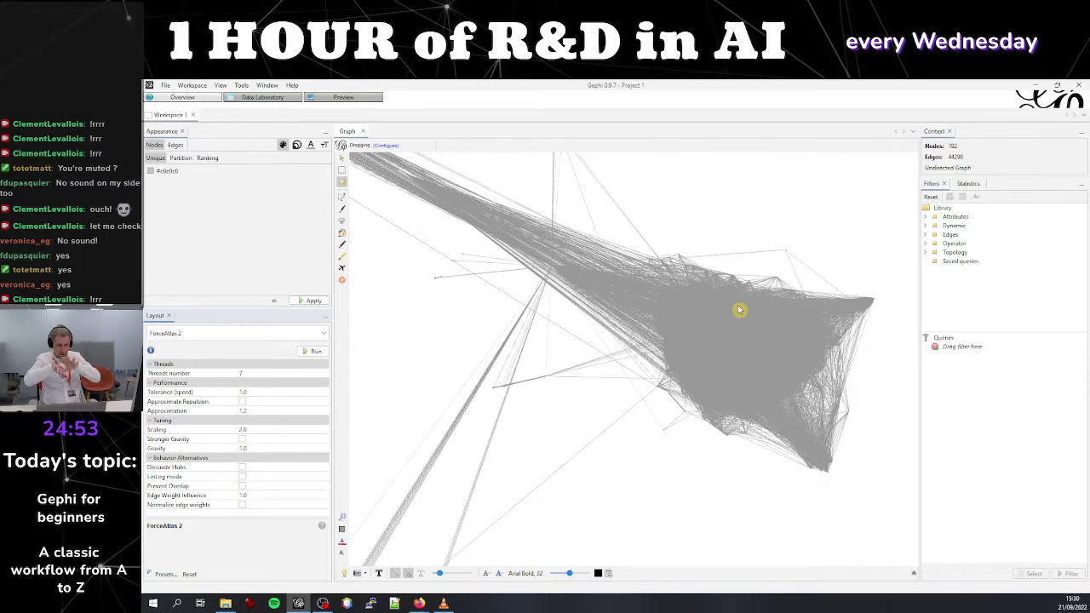
pyautogui.scroll(-1, 717, 278)
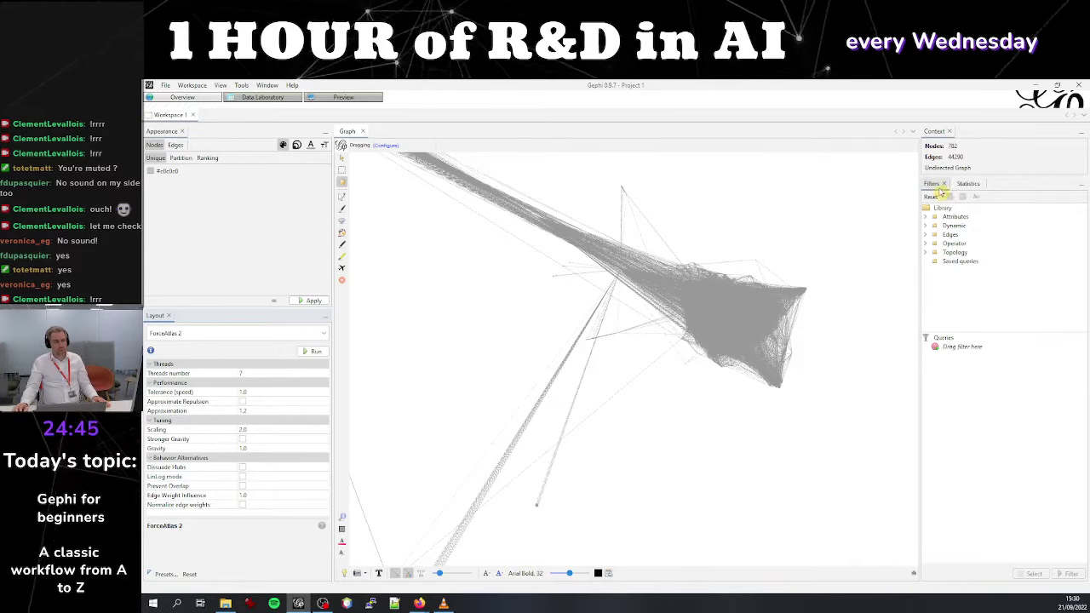
# Run Modularity community detection with Randomize and Use weights on, resolution 1.0 and classes starting at 0, and review the size distribution report
pyautogui.click(965, 185)
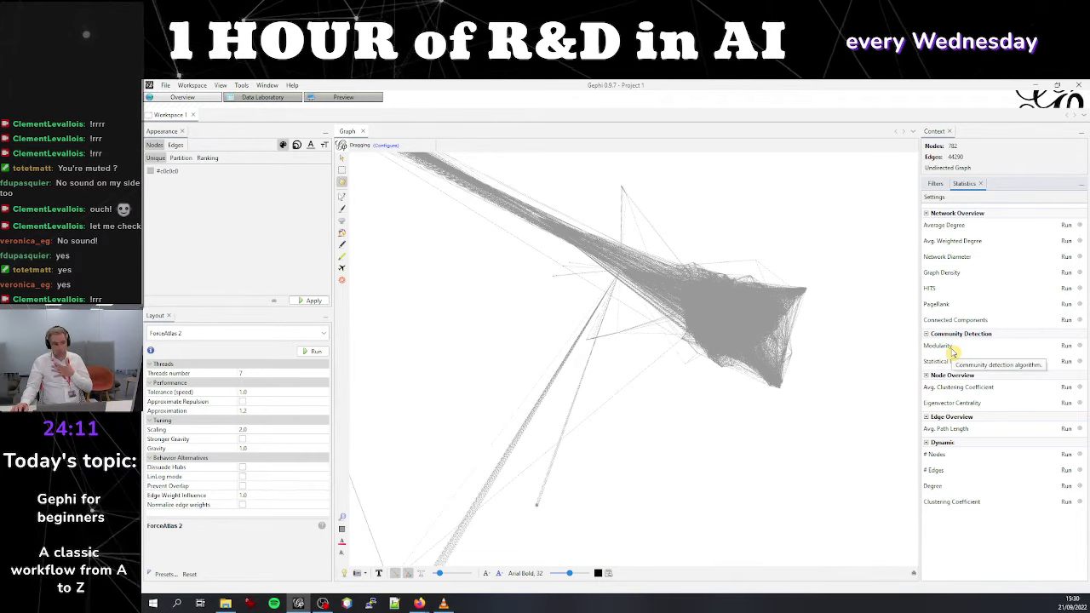
pyautogui.click(1067, 347)
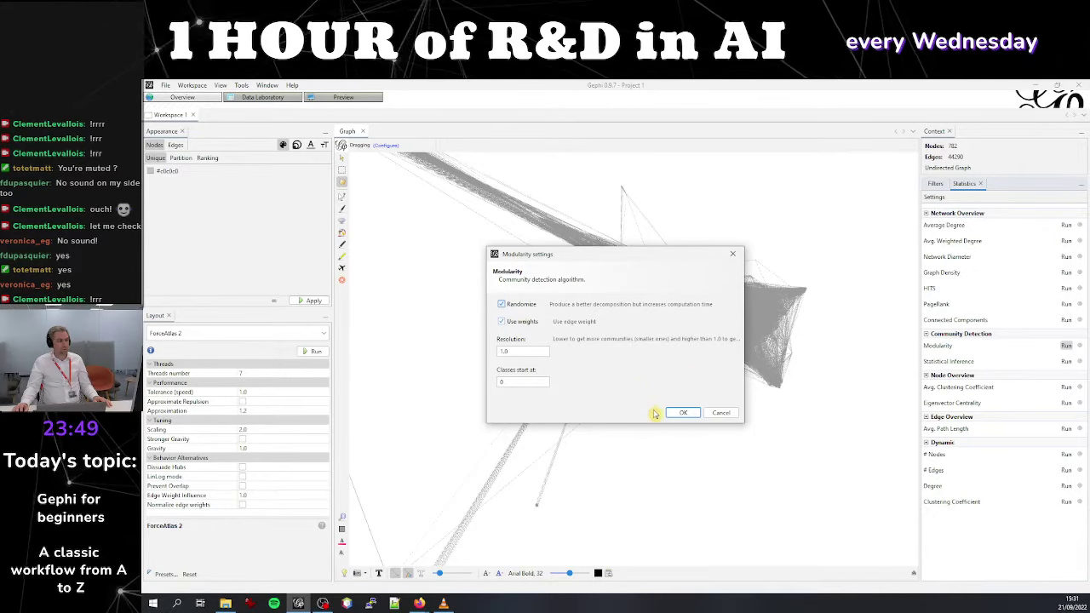
pyautogui.click(682, 413)
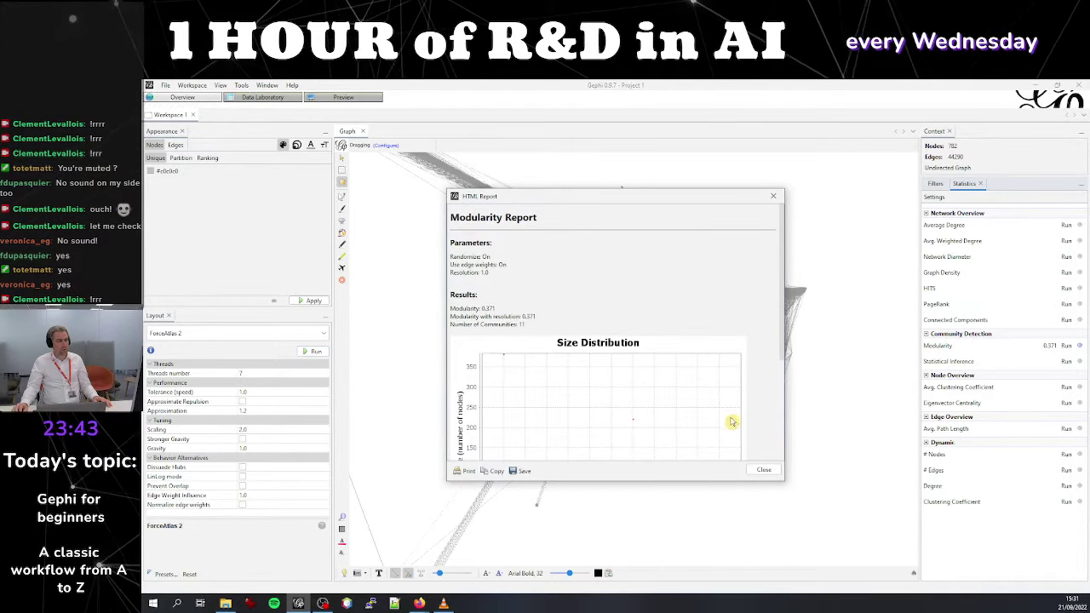
pyautogui.scroll(-5, 762, 414)
pyautogui.scroll(3, 771, 380)
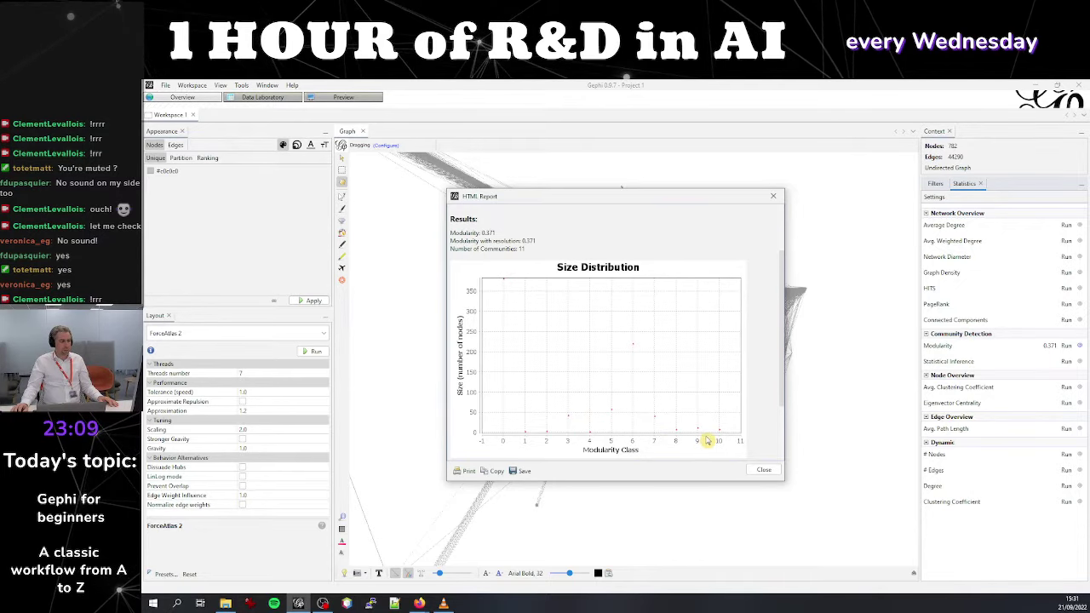
pyautogui.click(764, 472)
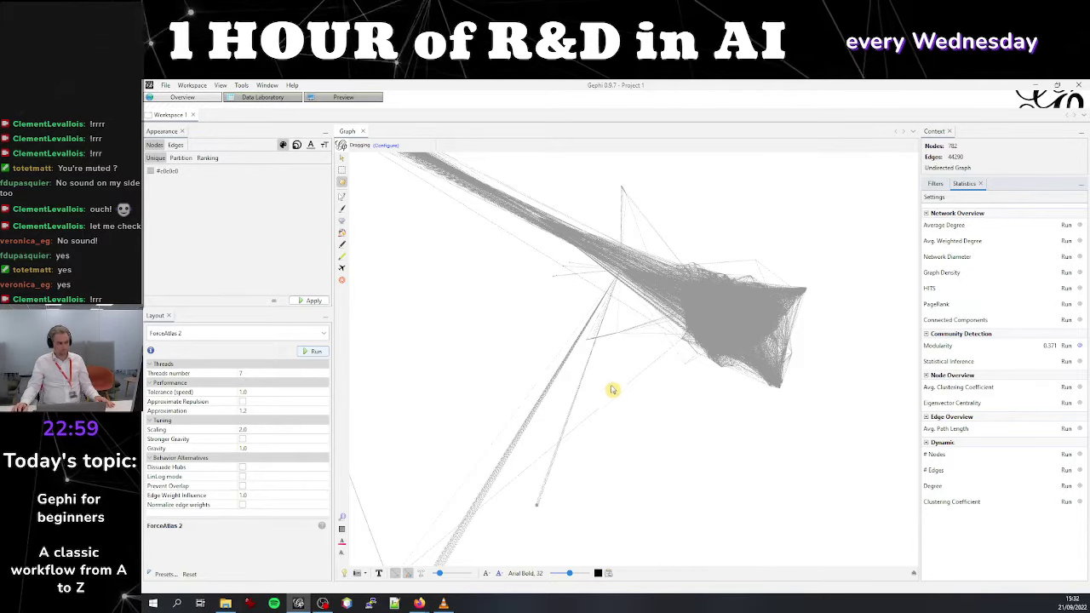
# Open the node table in the Data Laboratory and examine individual nodes' attributes, including their Modularity Class
pyautogui.click(264, 100)
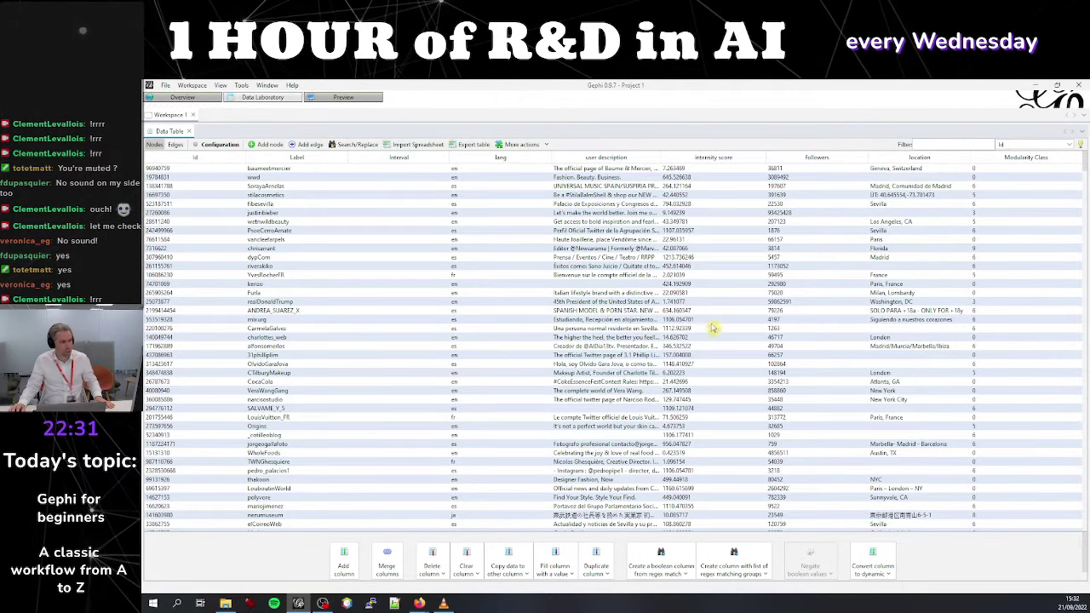
pyautogui.click(527, 332)
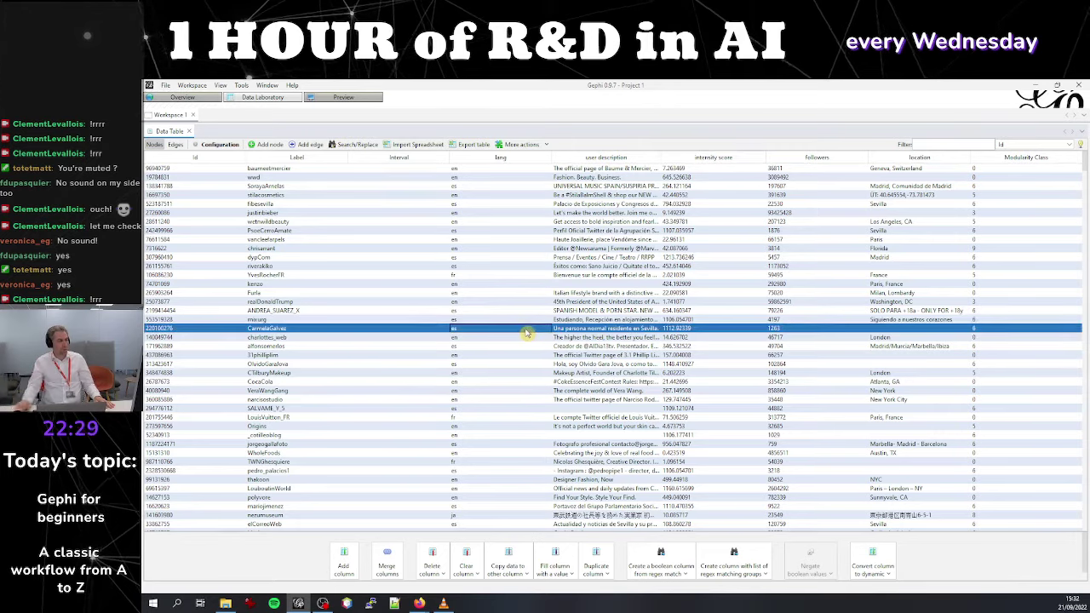
pyautogui.press('Down')
pyautogui.press('Down')
pyautogui.press('Down')
pyautogui.press('Down')
pyautogui.press('Down')
pyautogui.press('Down')
pyautogui.press('Down')
pyautogui.press('Down')
pyautogui.press('Down')
pyautogui.press('Down')
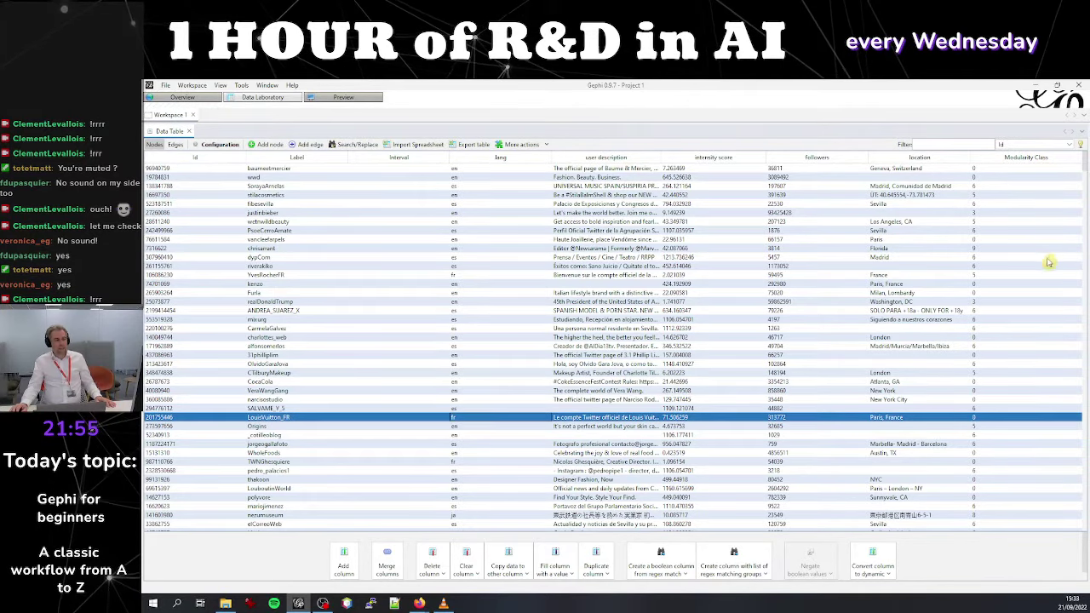
# Sort the node table by Modularity Class in ascending order and look through the first community's nodes
pyautogui.click(1048, 161)
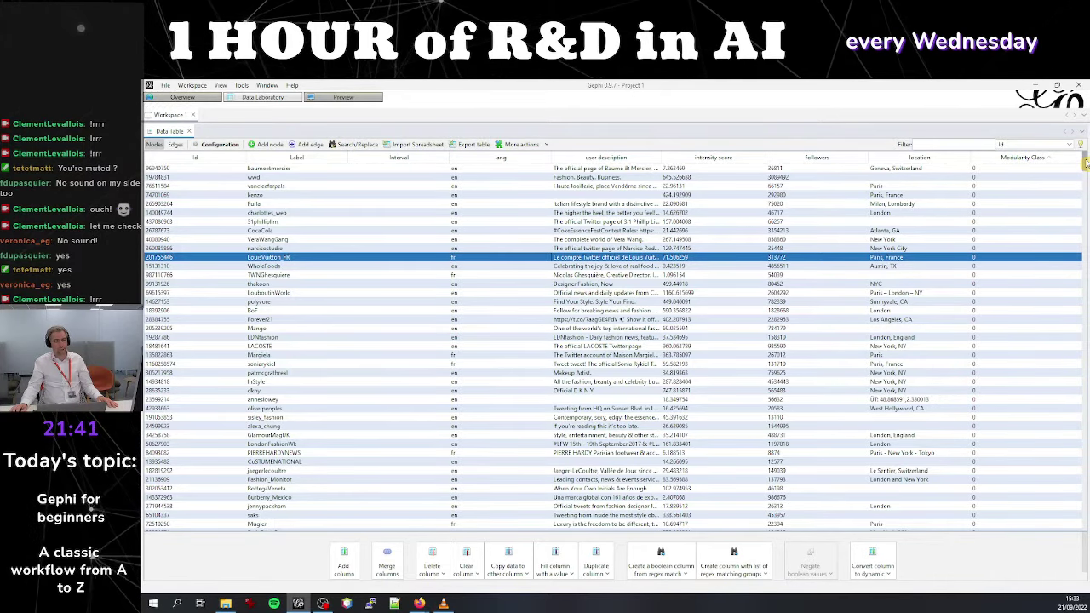
pyautogui.moveTo(1085, 163); pyautogui.dragTo(1086, 192)
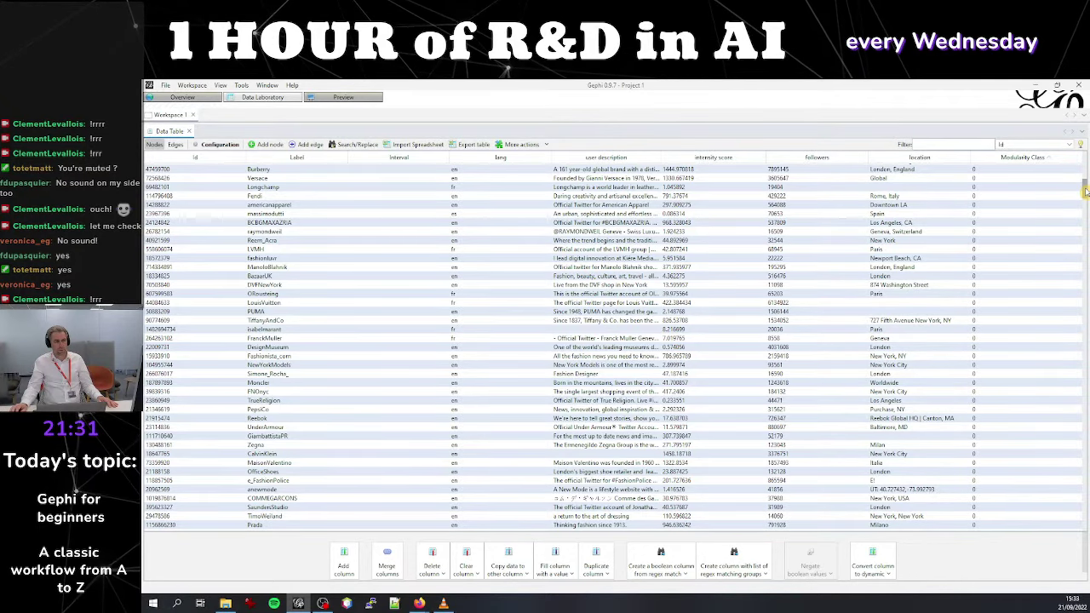
pyautogui.moveTo(1086, 192); pyautogui.dragTo(1084, 166)
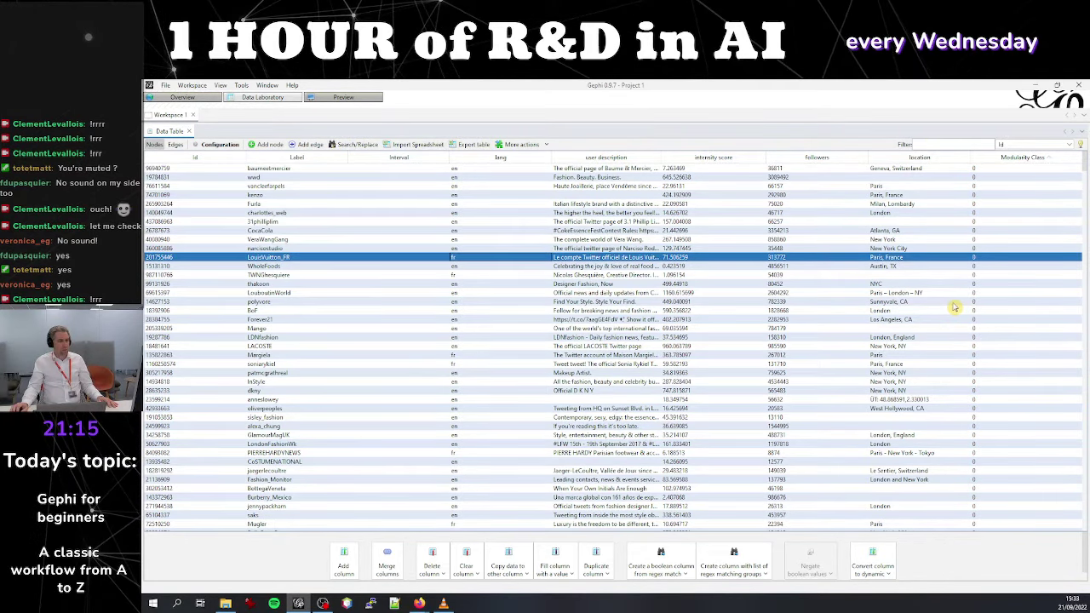
pyautogui.scroll(-4, 954, 311)
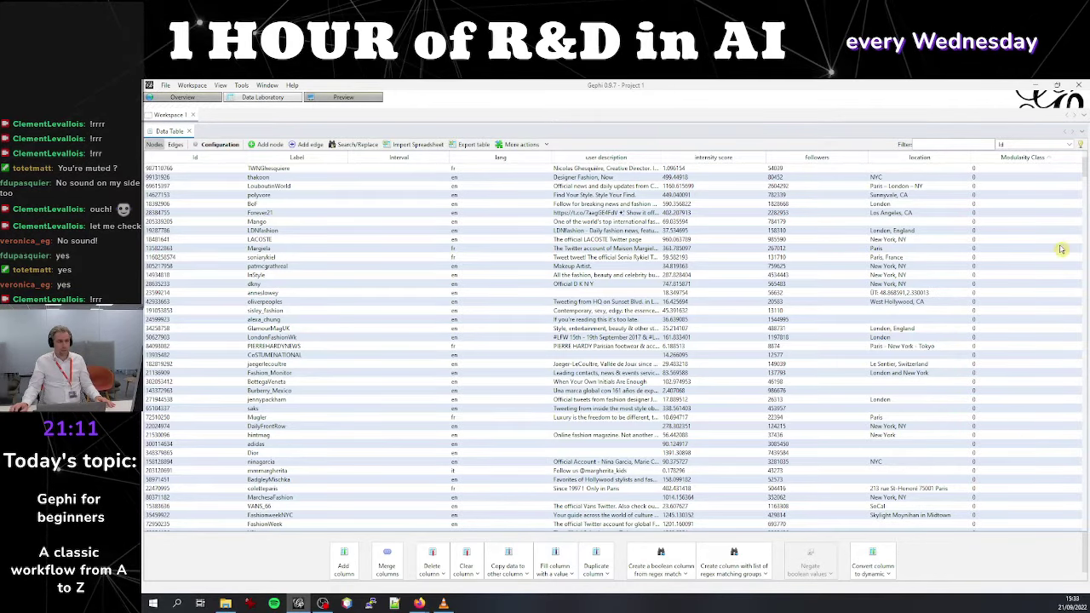
# Examine the labels, descriptions and locations of individual accounts in modularity class 0, row by row
pyautogui.click(812, 301)
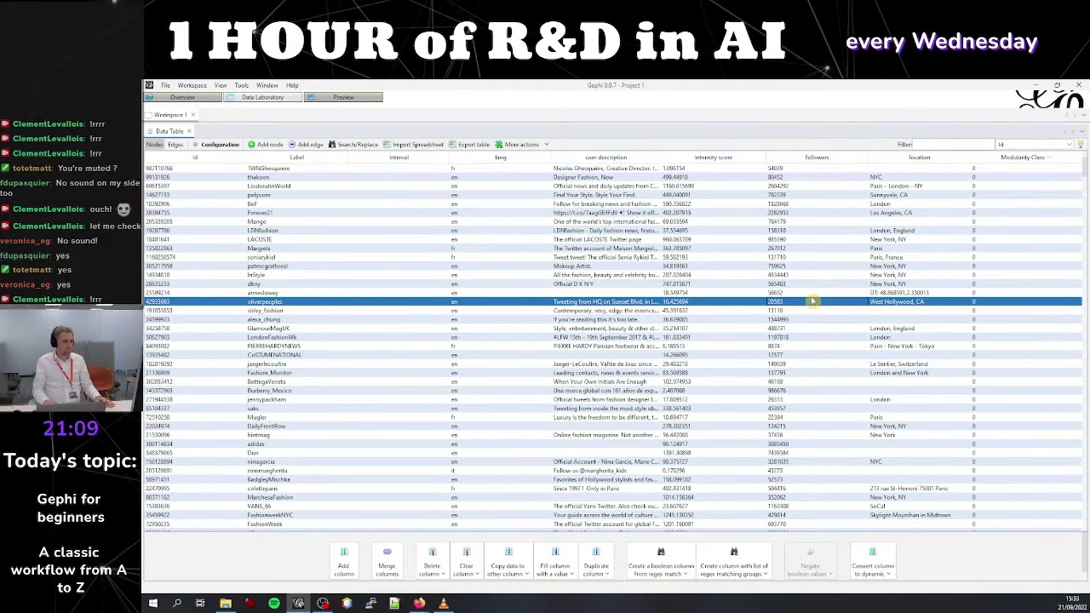
pyautogui.press('Up')
pyautogui.press('Up')
pyautogui.press('Up')
pyautogui.press('Up')
pyautogui.press('Up')
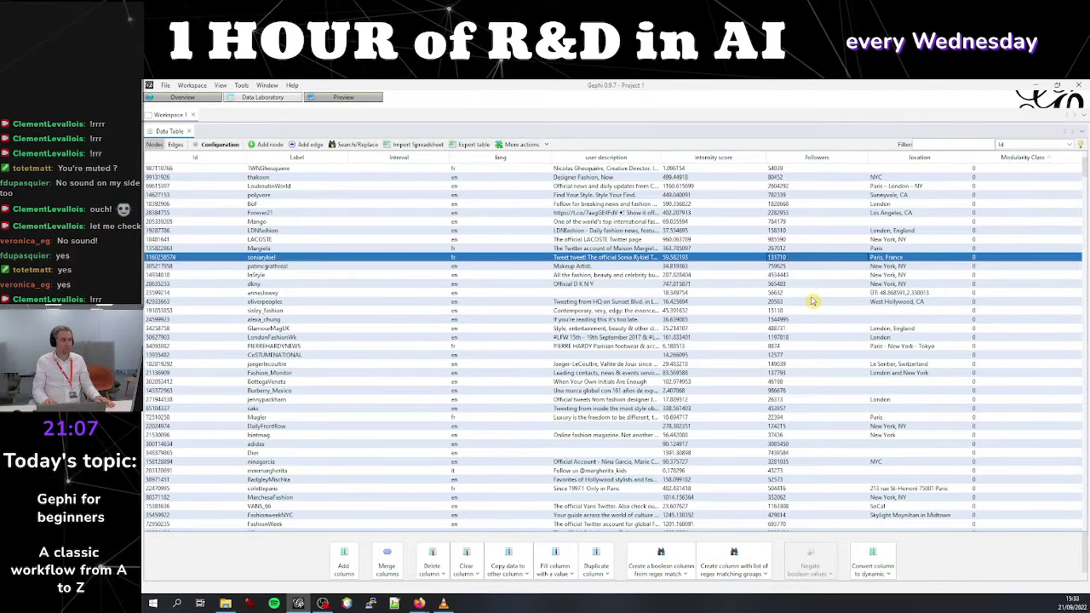
pyautogui.press('Down')
pyautogui.press('Down')
pyautogui.press('Down')
pyautogui.press('Down')
pyautogui.press('Down')
pyautogui.press('Down')
pyautogui.press('Down')
pyautogui.press('Down')
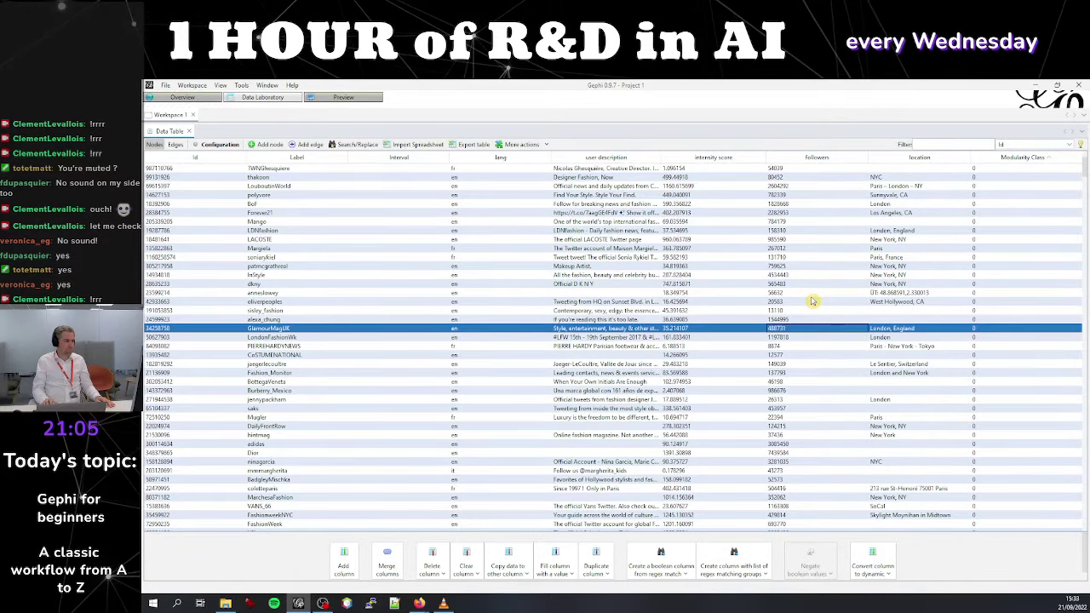
pyautogui.press('Down')
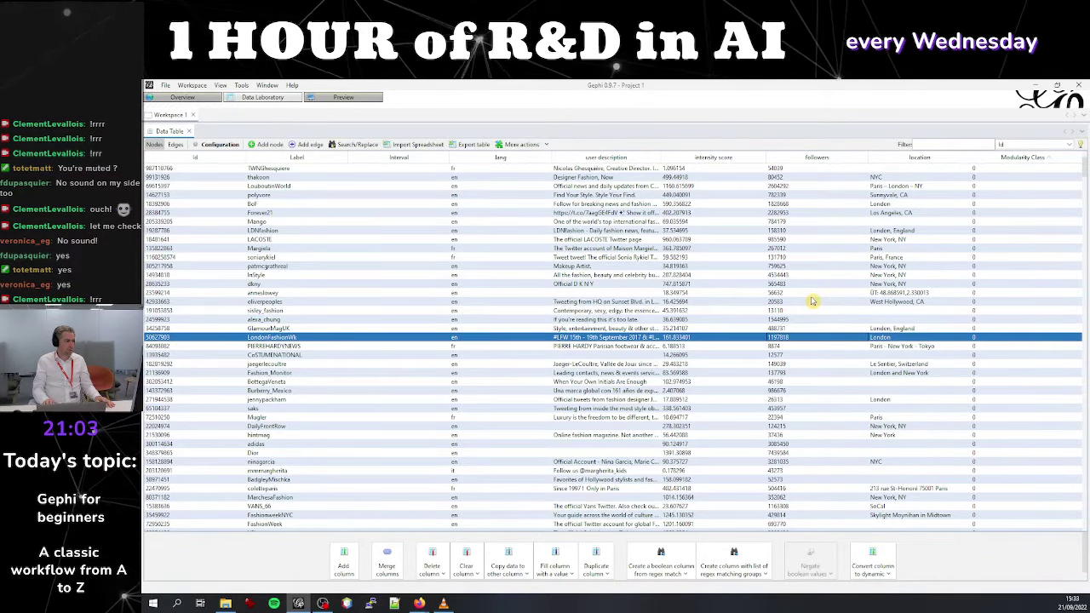
pyautogui.press('Down')
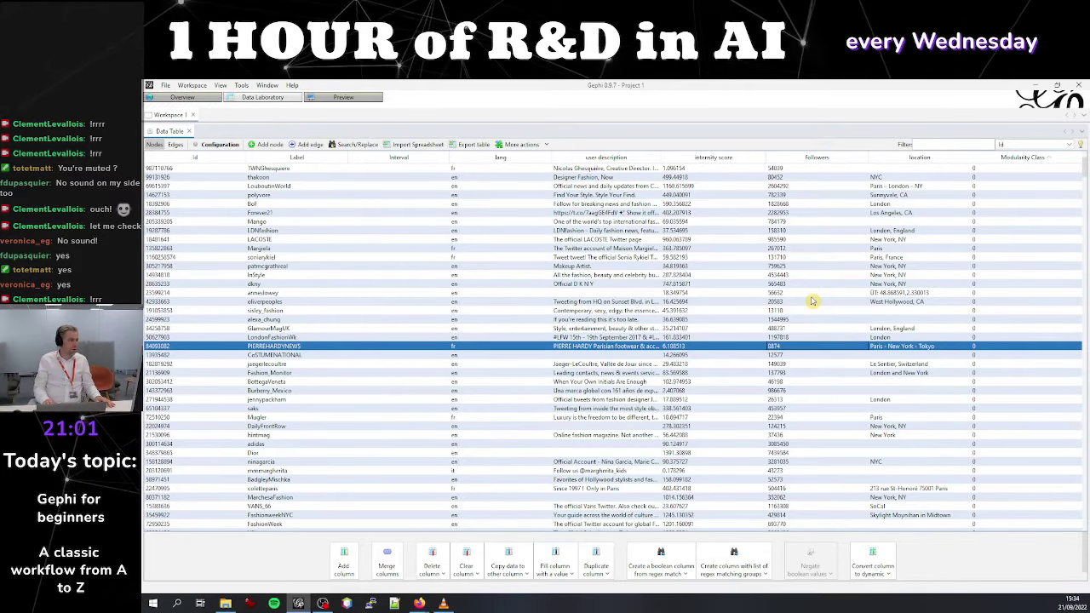
# Continue going through the fashion accounts of modularity class 0 one by one, checking their descriptions, follower counts and locations
pyautogui.press('Up')
pyautogui.press('Up')
pyautogui.press('Up')
pyautogui.press('Up')
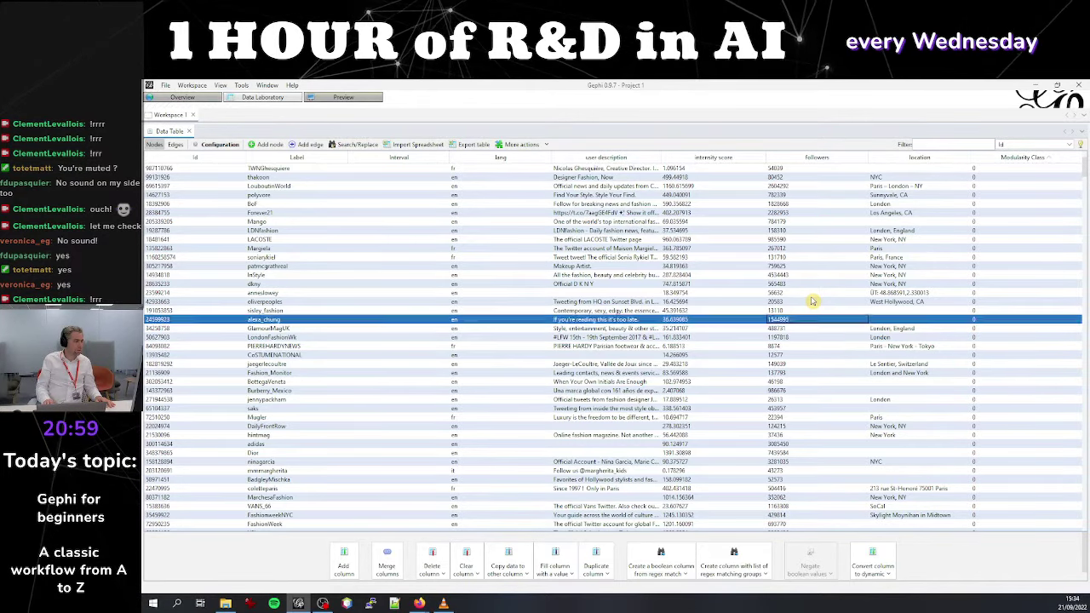
pyautogui.press('Down')
pyautogui.press('Down')
pyautogui.press('Down')
pyautogui.press('Down')
pyautogui.press('Down')
pyautogui.press('Down')
pyautogui.press('Down')
pyautogui.press('Down')
pyautogui.press('Down')
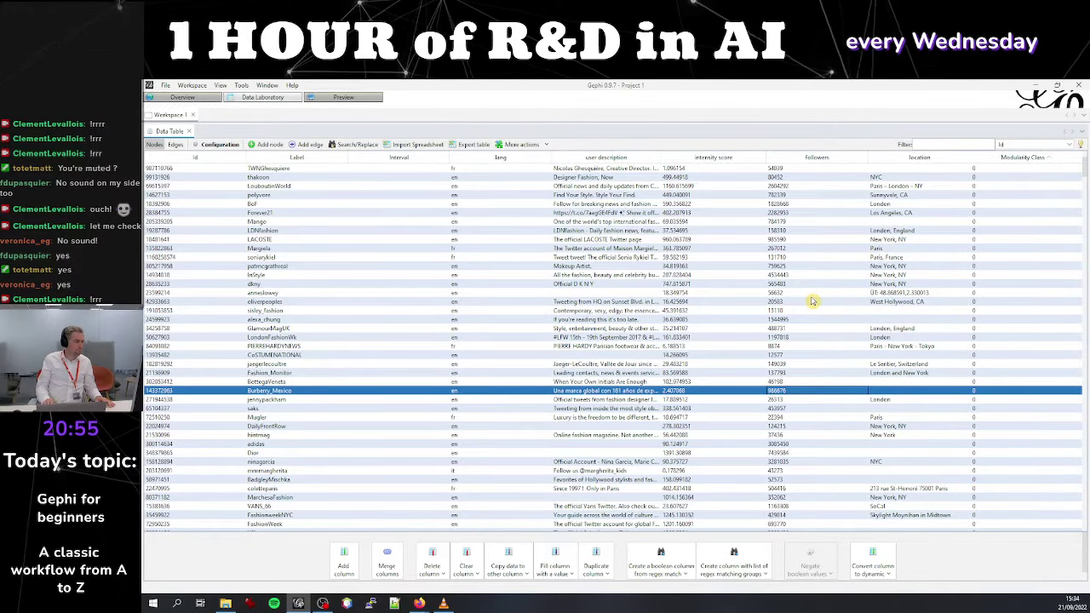
pyautogui.press('Down')
pyautogui.press('Down')
pyautogui.press('Down')
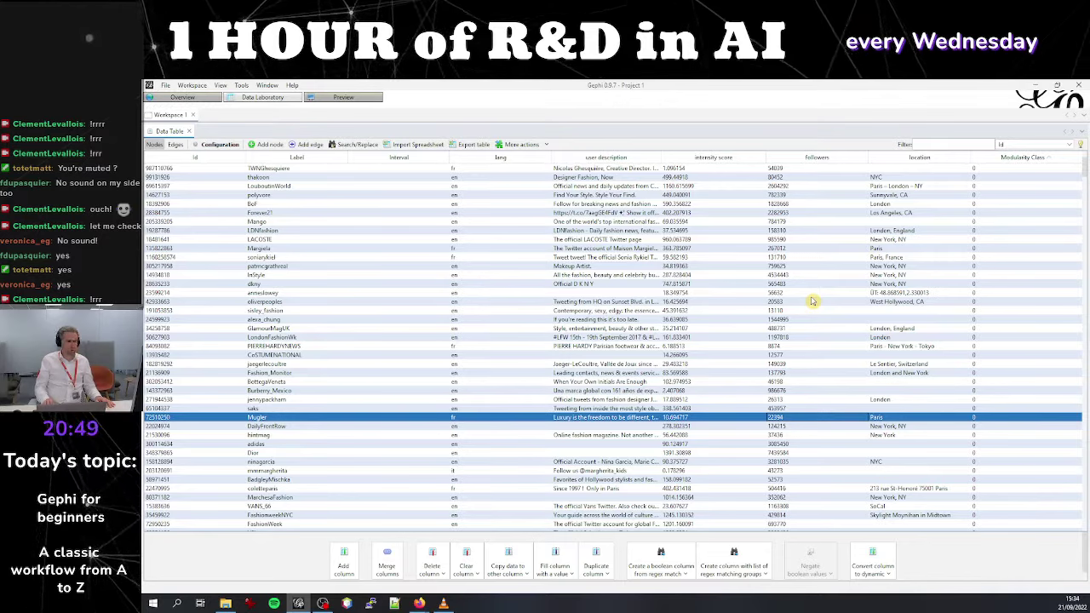
pyautogui.press('Down')
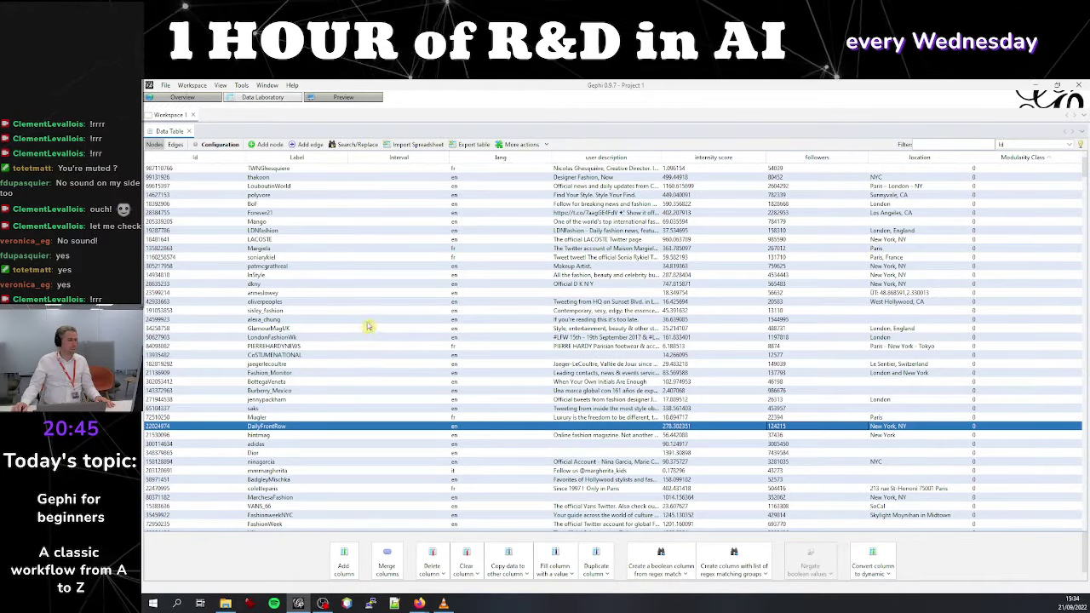
# Find the end of class 0 in the node table and highlight the three modularity class 1 nodes to examine them
pyautogui.scroll(-10, 613, 341)
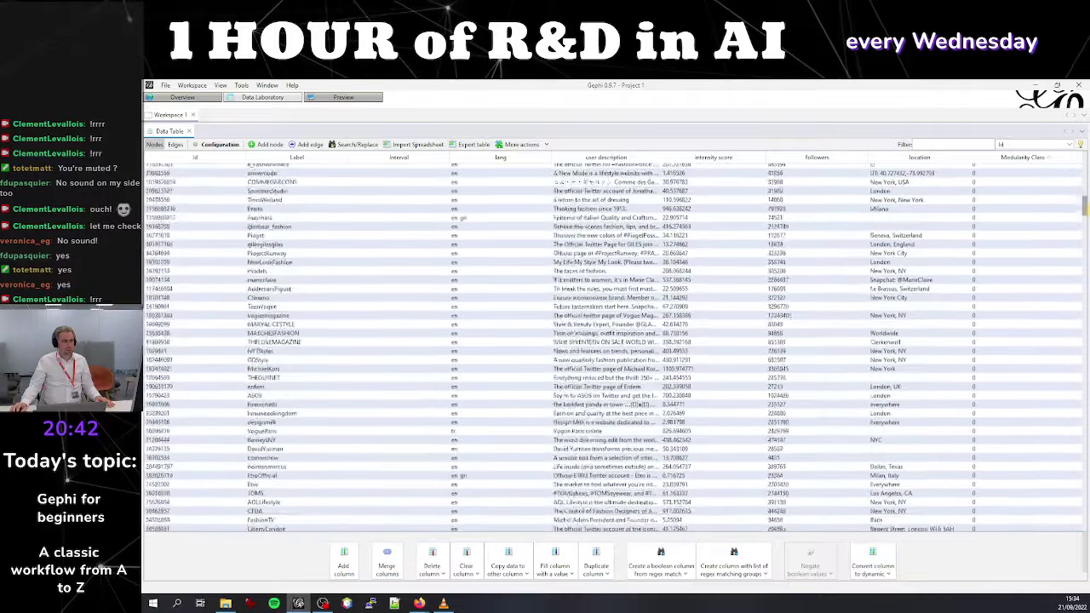
pyautogui.moveTo(1080, 206); pyautogui.dragTo(1078, 337)
pyautogui.click(927, 340)
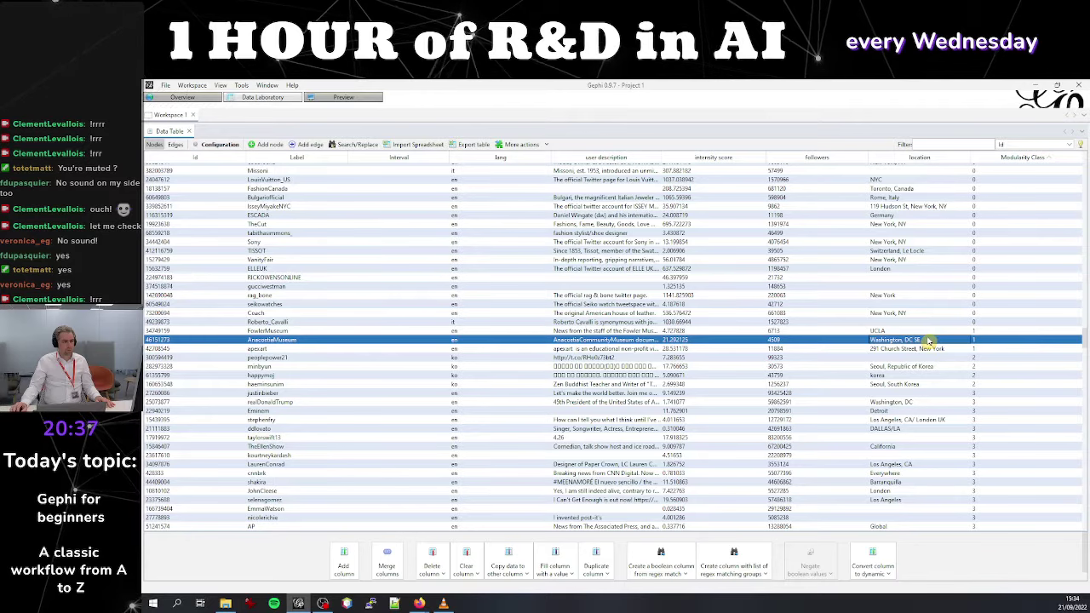
pyautogui.hotkey('shift', 'Down')
pyautogui.hotkey('shift', 'Down')
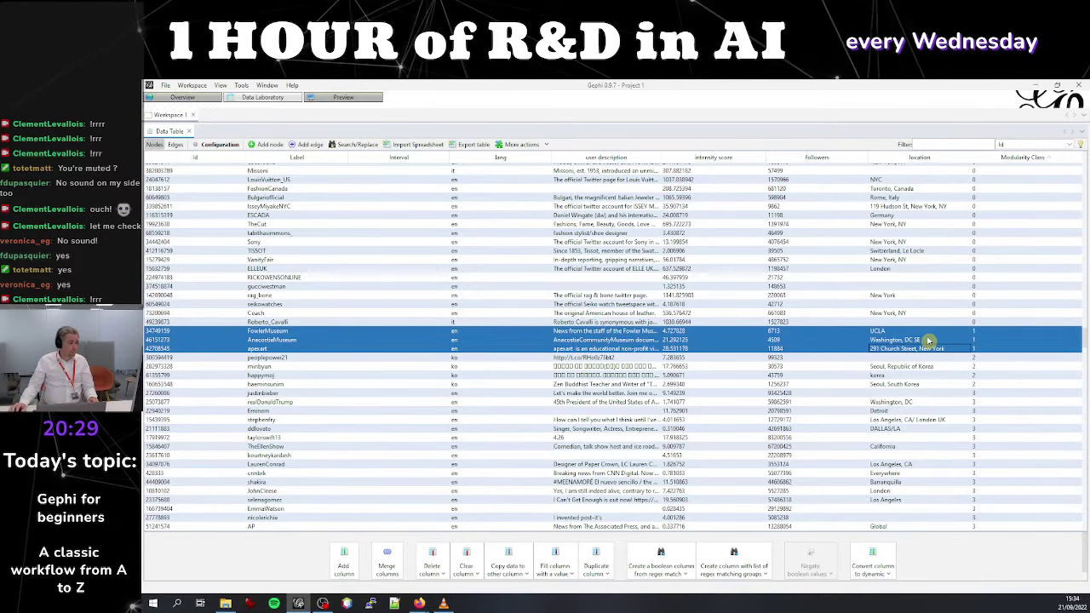
# Highlight the four Korean-language nodes of modularity class 2 and examine their descriptions and locations
pyautogui.click(933, 358)
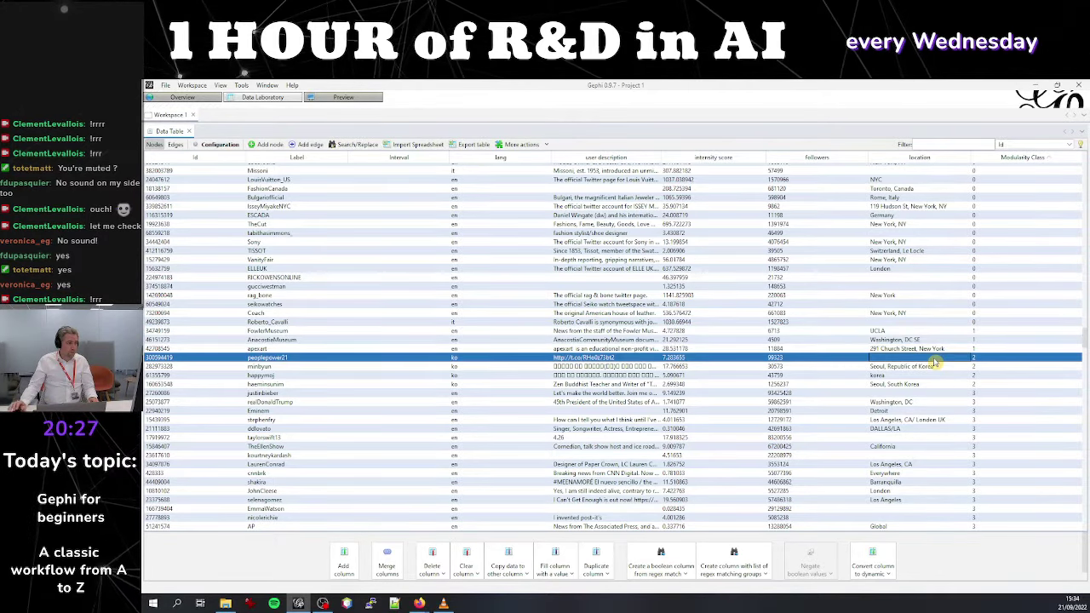
pyautogui.scroll(-1, 1018, 372)
pyautogui.click(1014, 364)
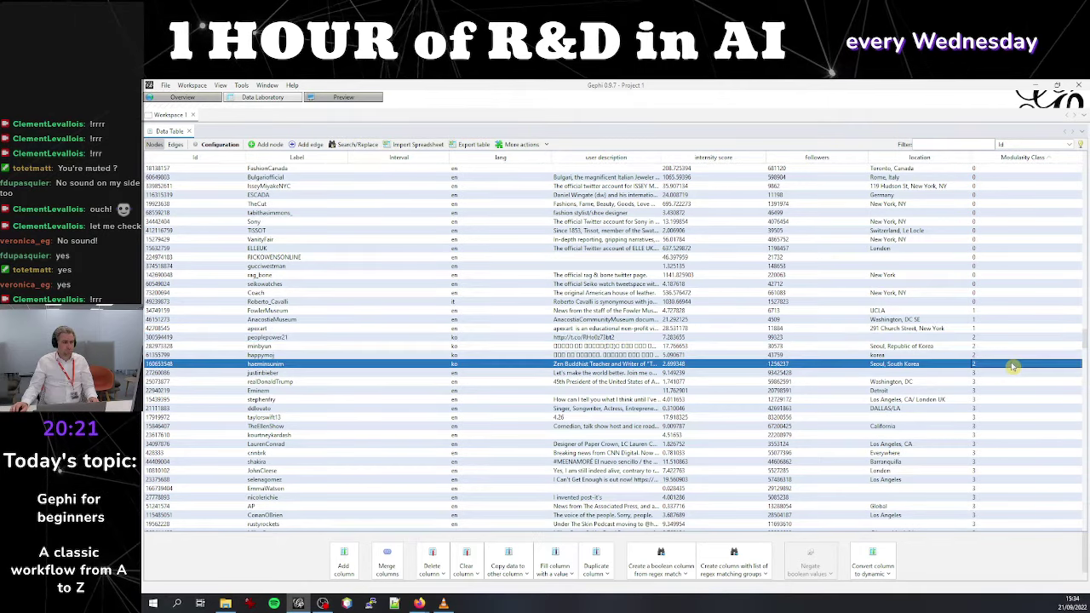
pyautogui.hotkey('shift', 'Up')
pyautogui.hotkey('shift', 'Up')
pyautogui.hotkey('shift', 'Up')
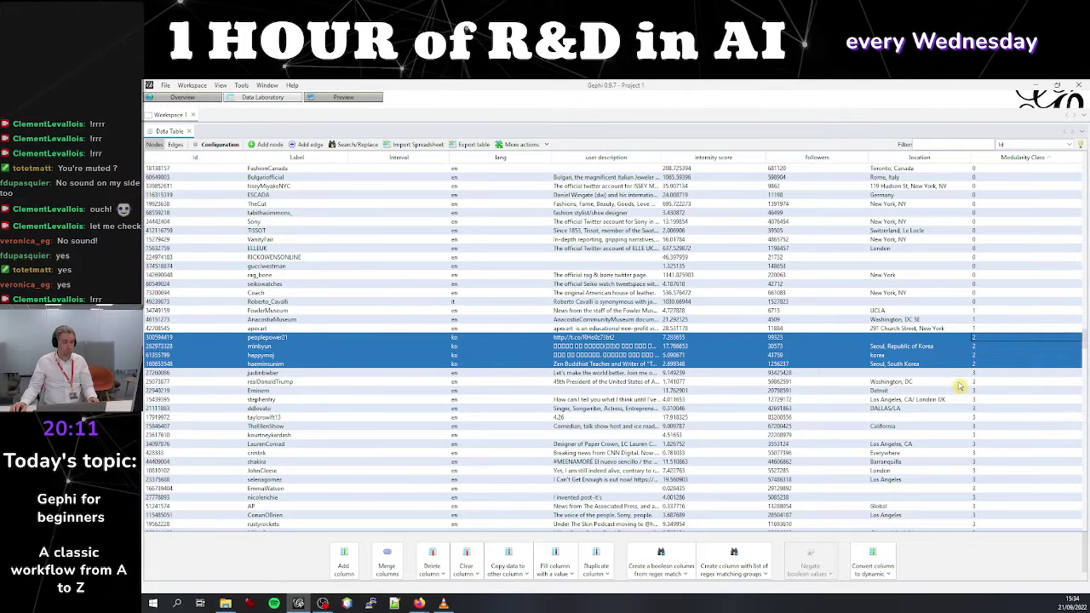
# Examine the celebrity and news accounts that make up modularity class 3
pyautogui.scroll(-1, 954, 386)
pyautogui.click(974, 348)
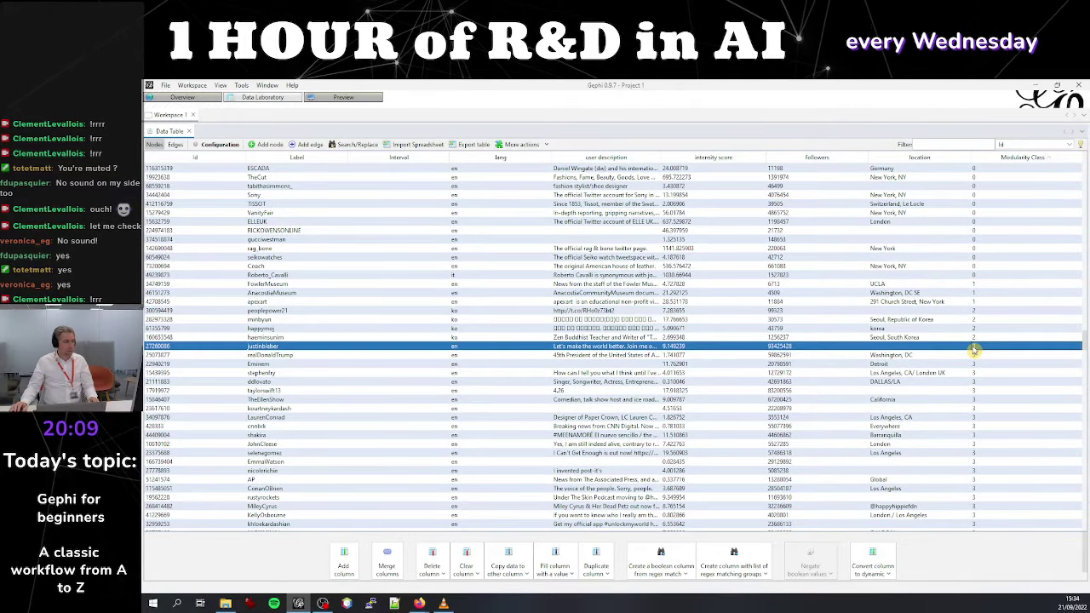
pyautogui.click(954, 428)
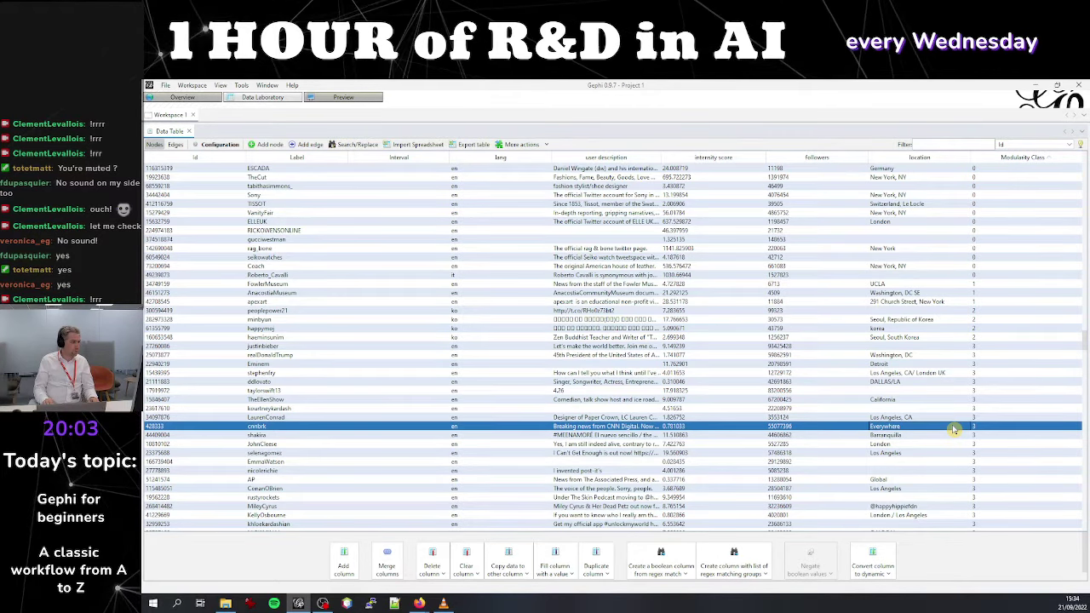
pyautogui.press('Down')
pyautogui.press('Down')
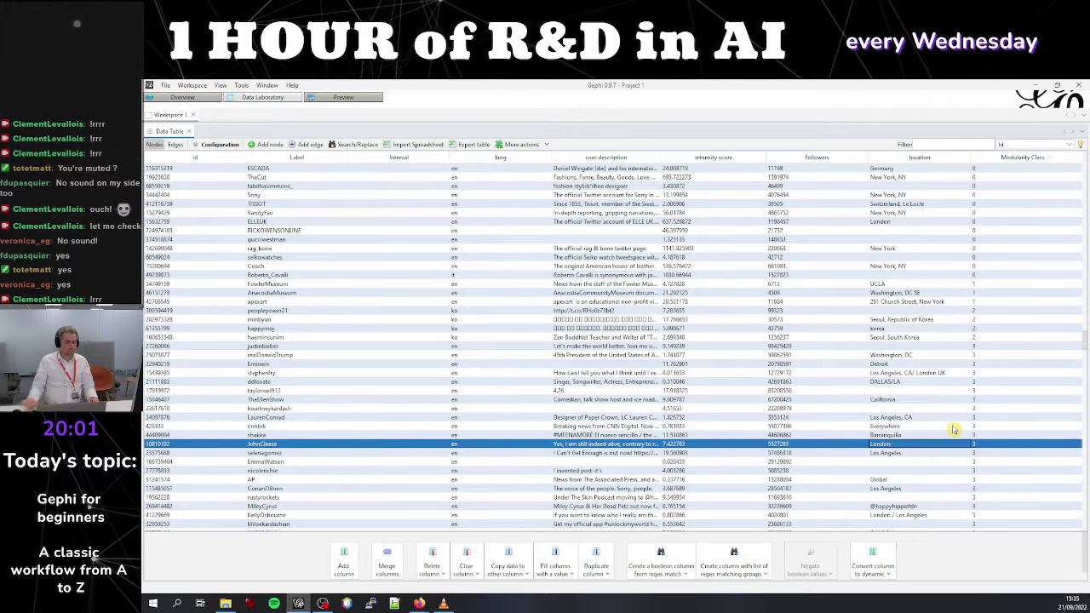
pyautogui.scroll(-1, 1006, 418)
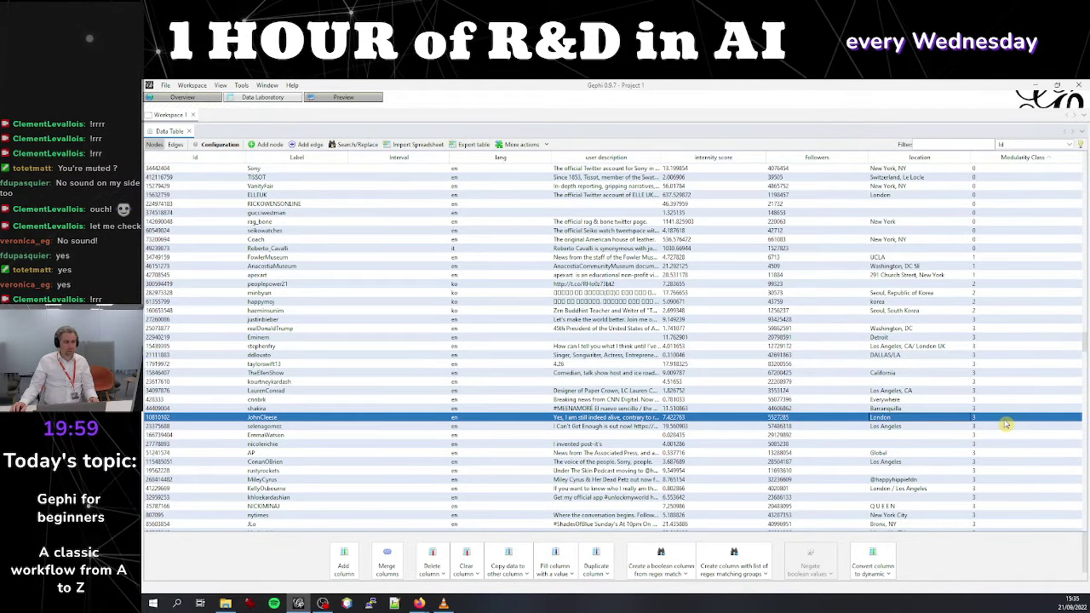
pyautogui.scroll(-11, 1006, 423)
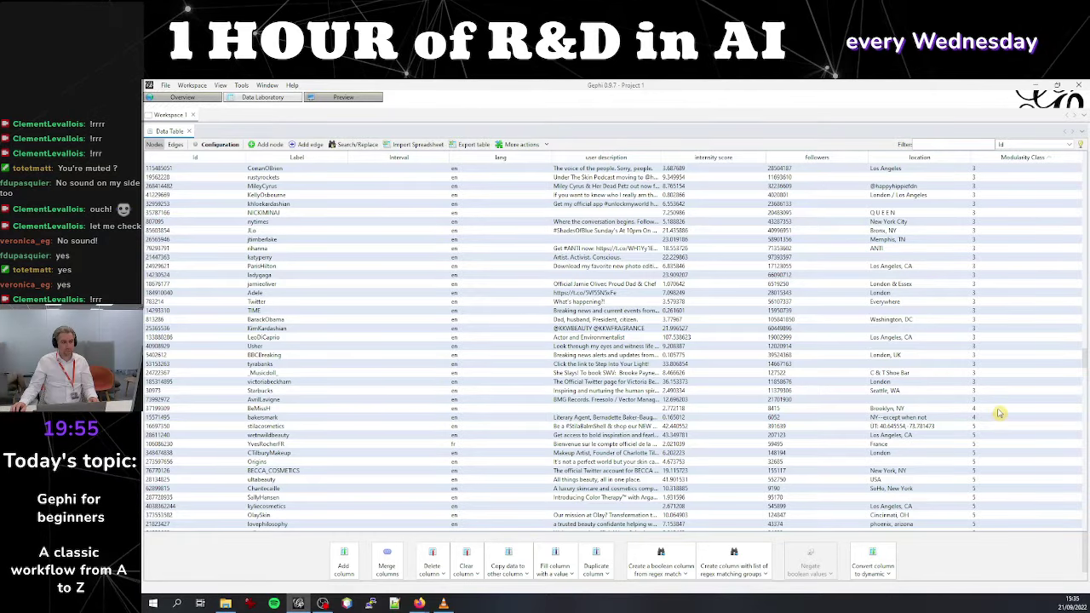
pyautogui.click(1001, 410)
pyautogui.moveTo(1001, 414); pyautogui.dragTo(1000, 414)
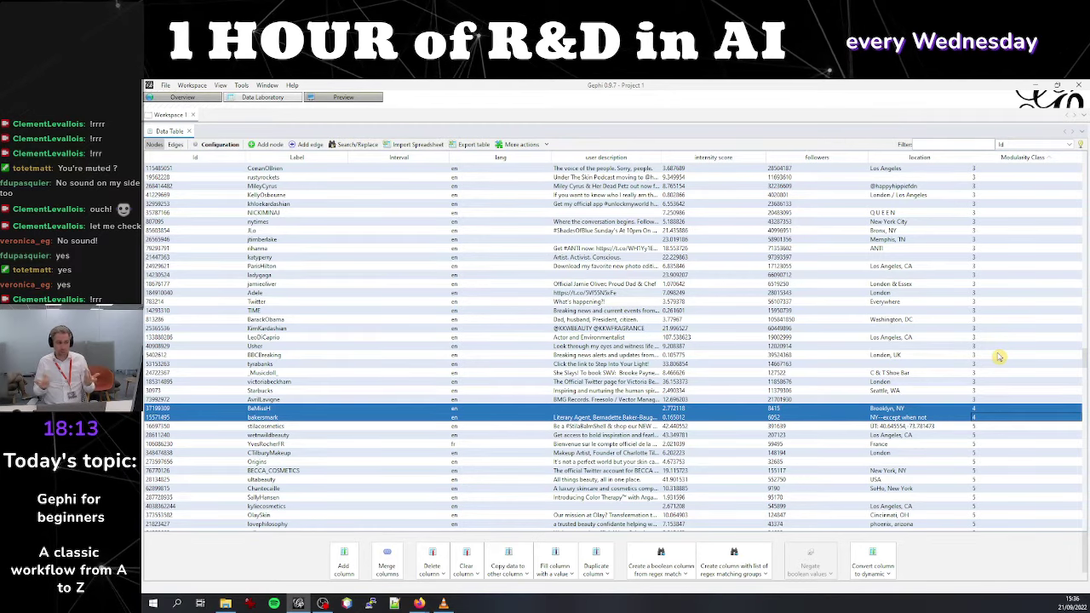
pyautogui.rightClick(522, 422)
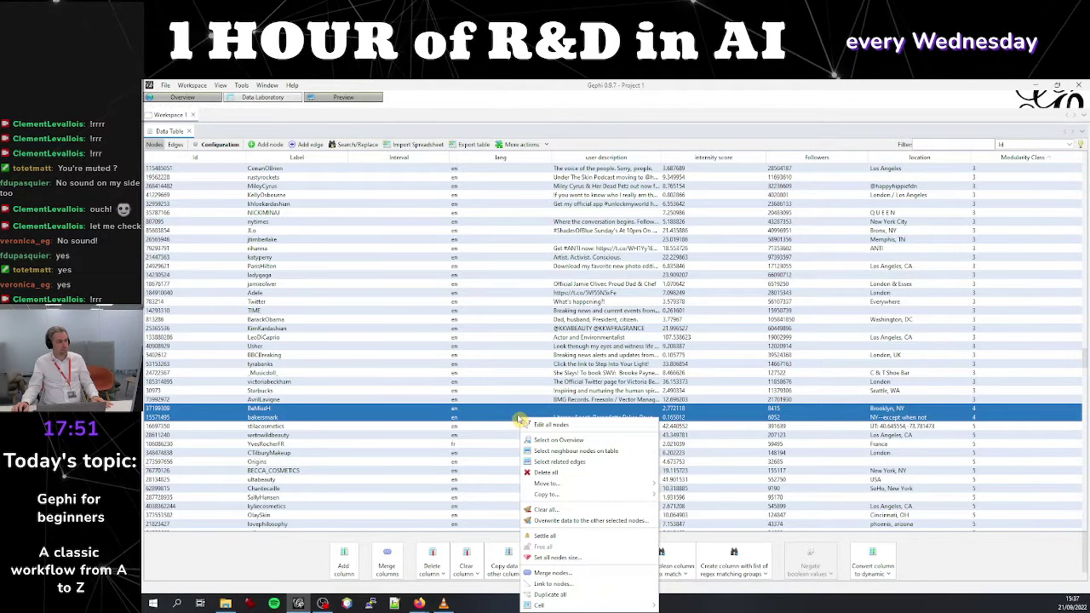
pyautogui.click(577, 473)
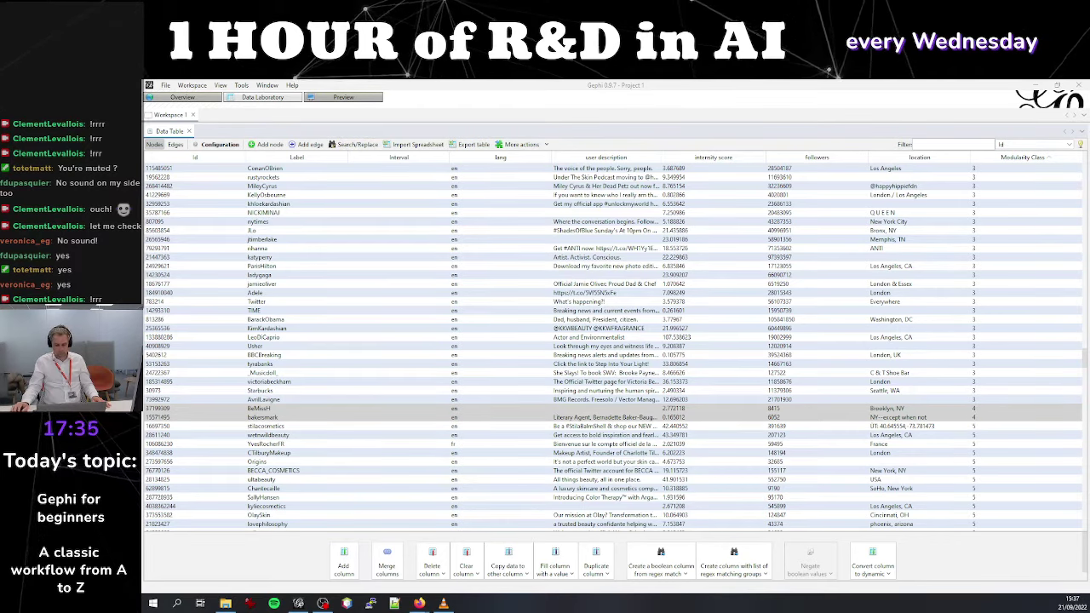
pyautogui.press('Delete')
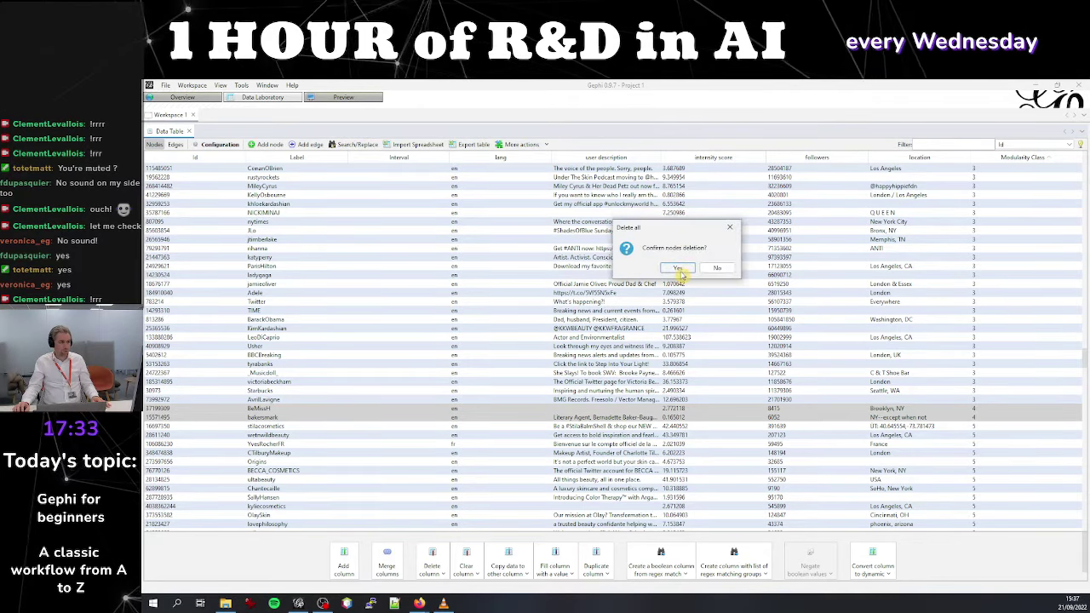
pyautogui.click(679, 269)
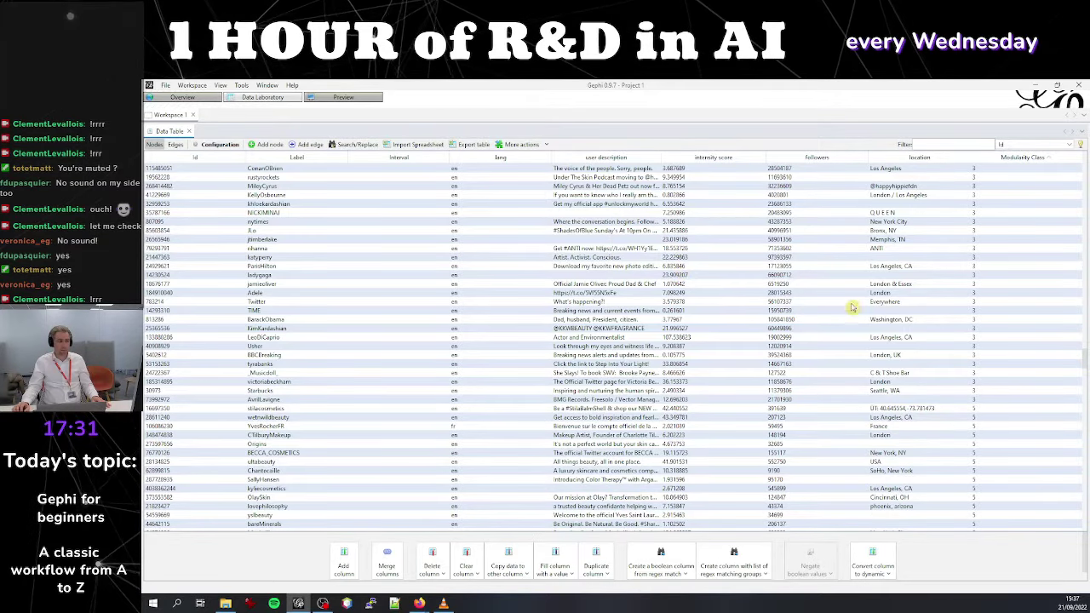
# Delete the three nodes of modularity class 1, from FowlerMuseum to apexart
pyautogui.moveTo(1085, 354)
pyautogui.mouseDown()
pyautogui.moveTo(1085, 310)
pyautogui.moveTo(1084, 337)
pyautogui.mouseUp()
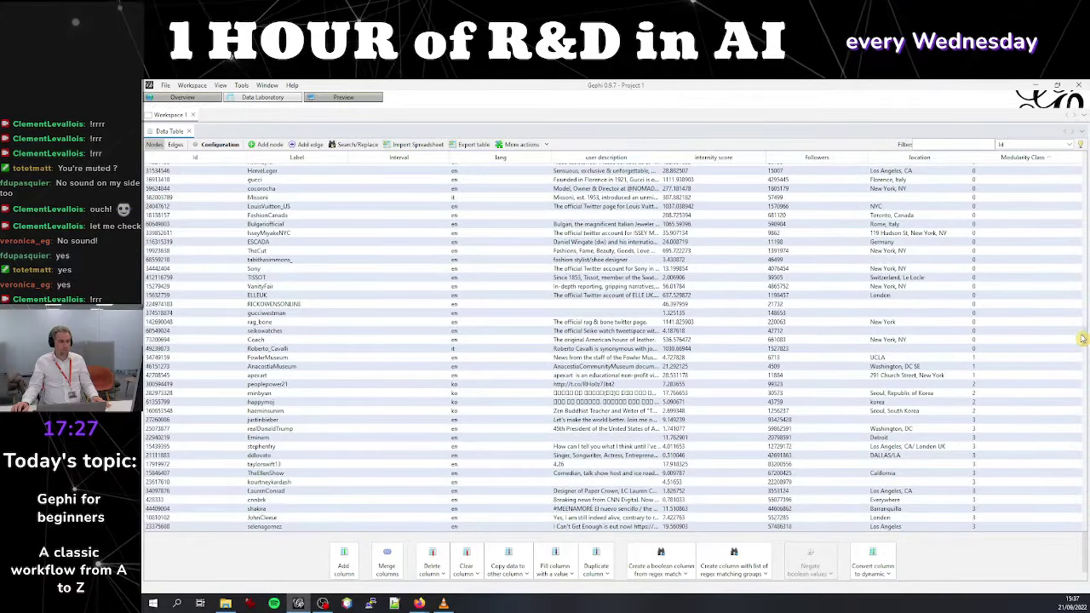
pyautogui.click(1010, 359)
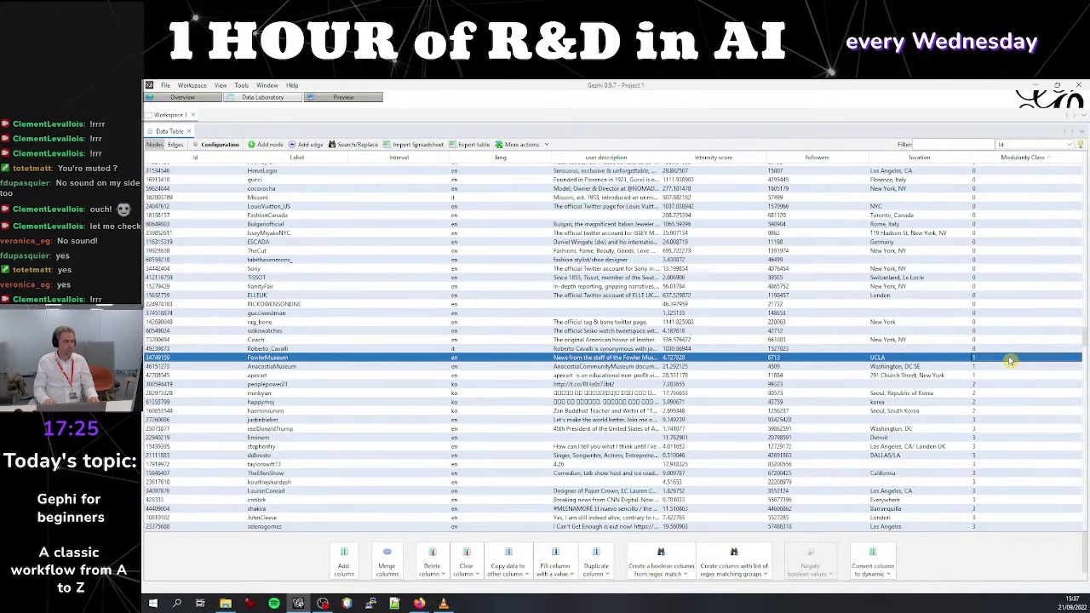
pyautogui.hotkey('shift', 'Down')
pyautogui.hotkey('shift', 'Down')
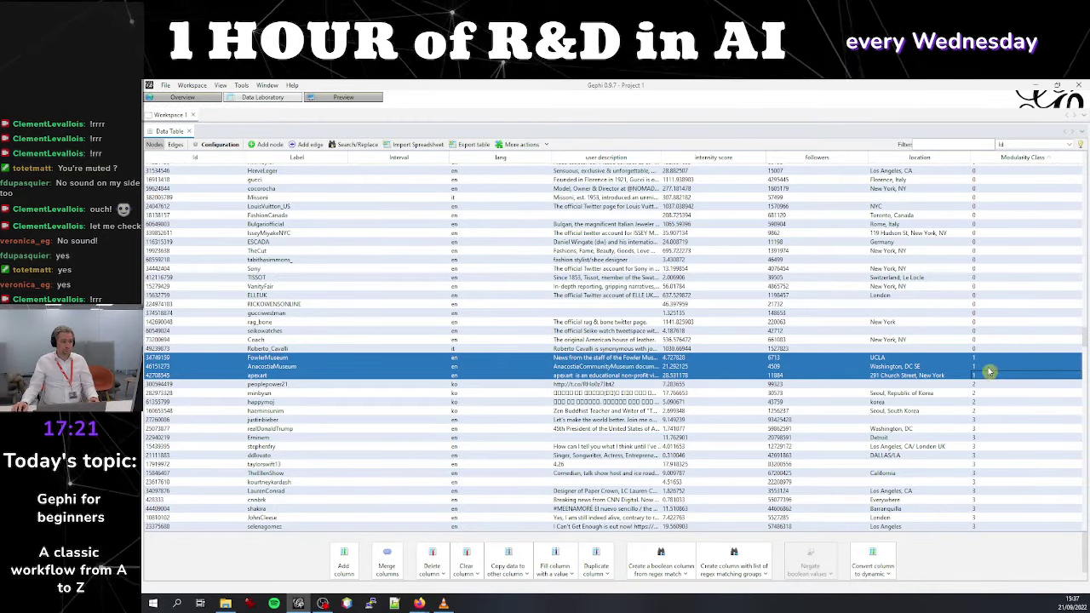
pyautogui.rightClick(990, 371)
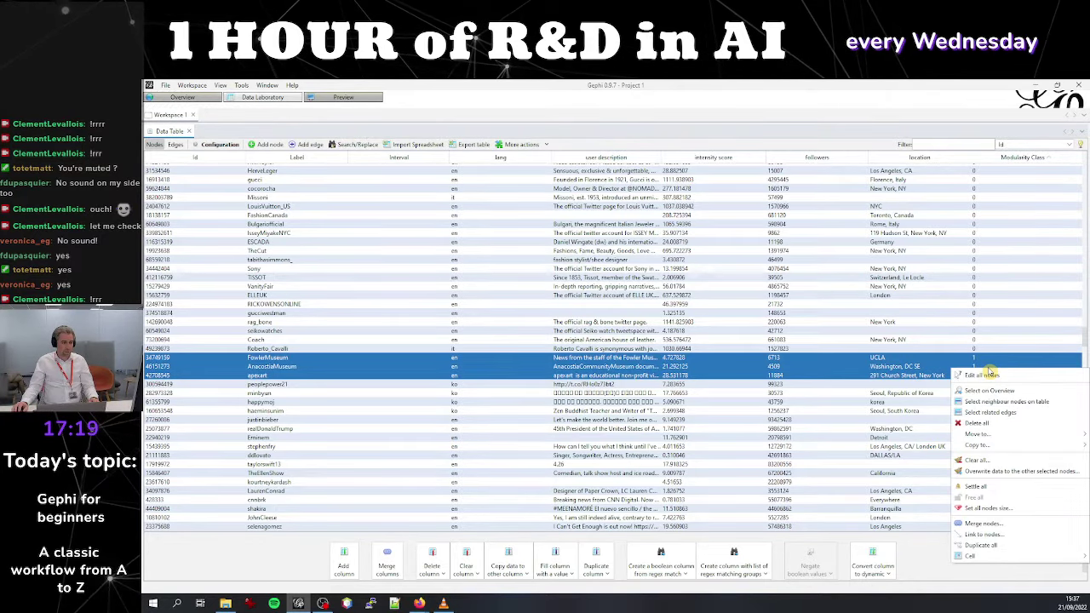
pyautogui.click(997, 424)
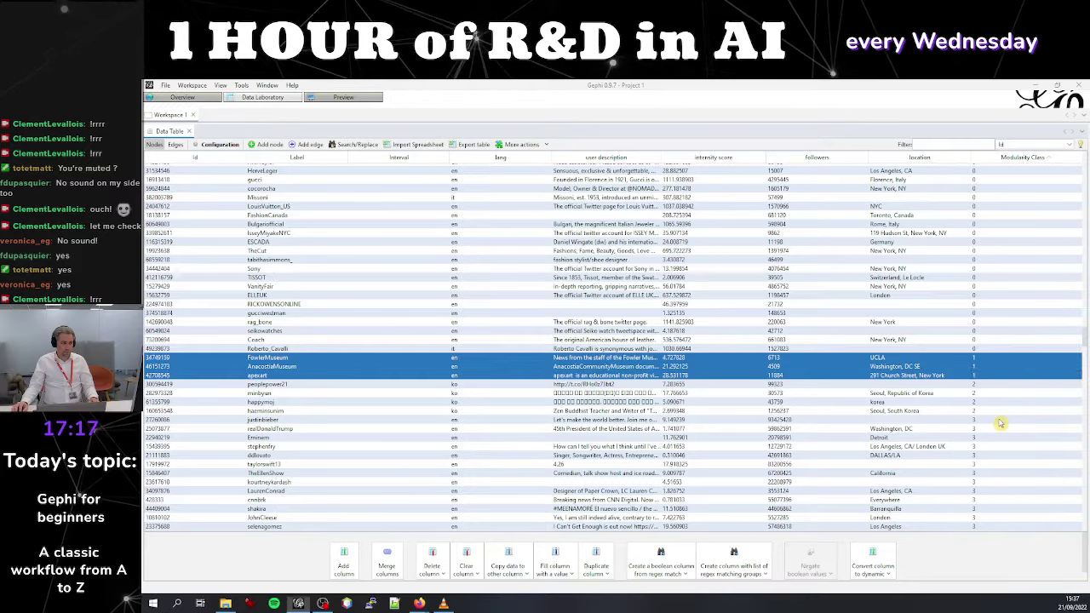
pyautogui.press('Delete')
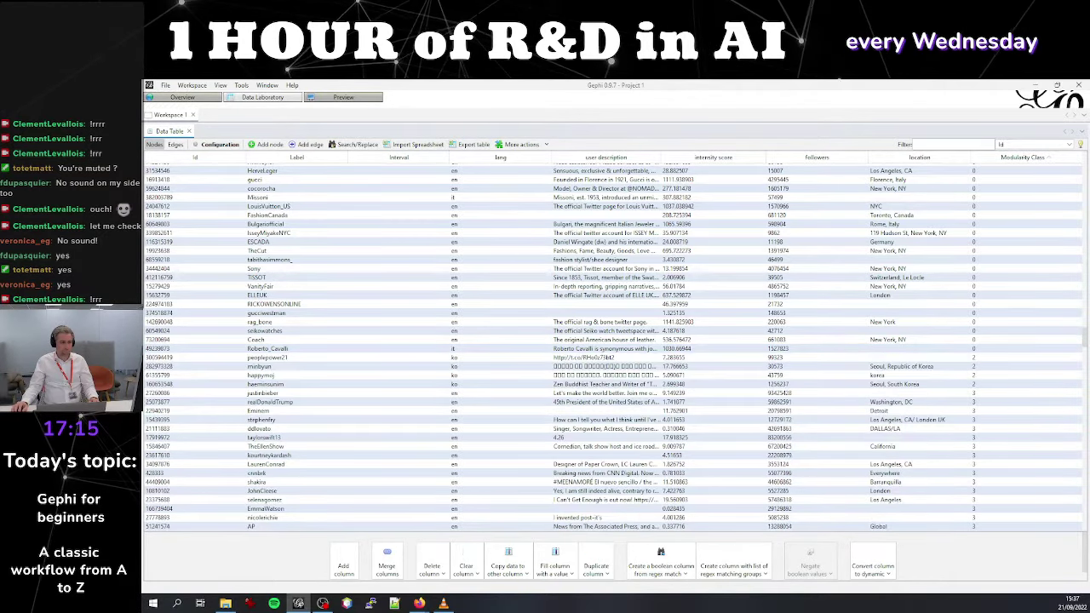
# Delete the four Korean-language nodes of modularity class 2 from the node table
pyautogui.click(939, 358)
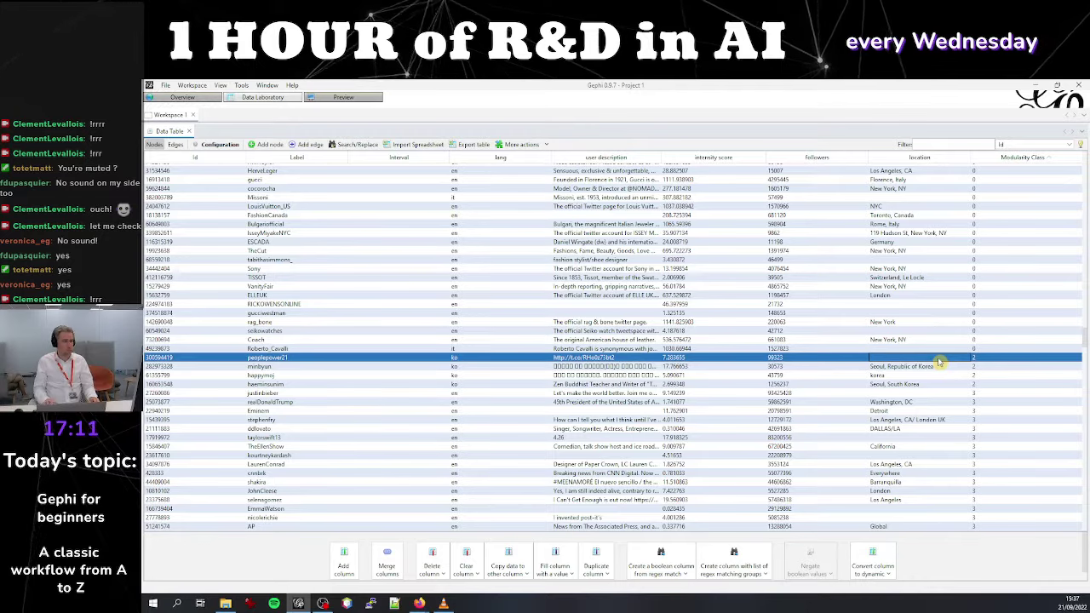
pyautogui.hotkey('shift', 'Down')
pyautogui.hotkey('shift', 'Down')
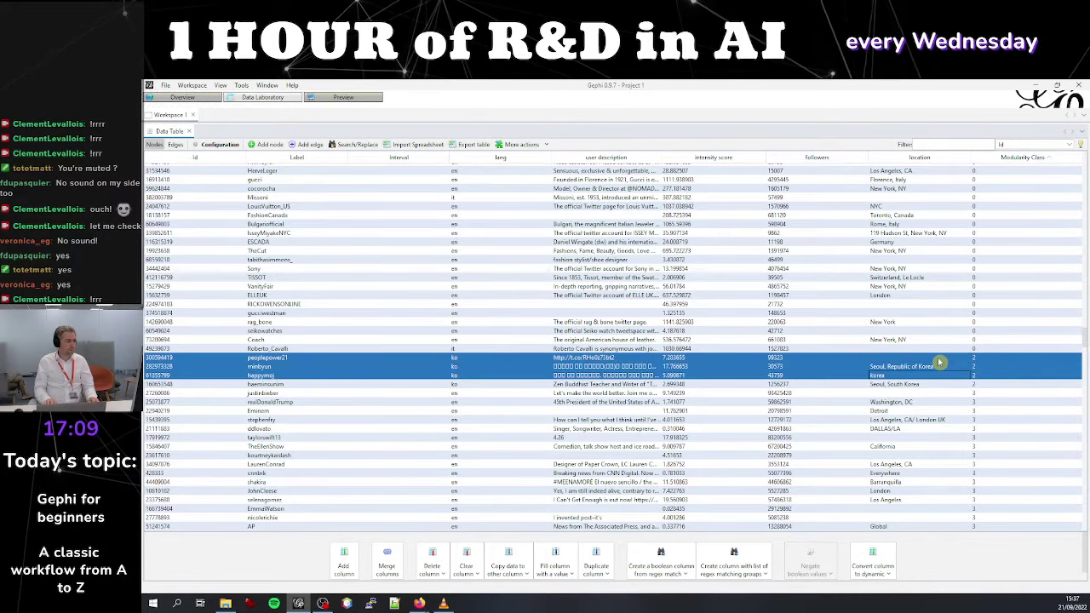
pyautogui.hotkey('shift', 'Down')
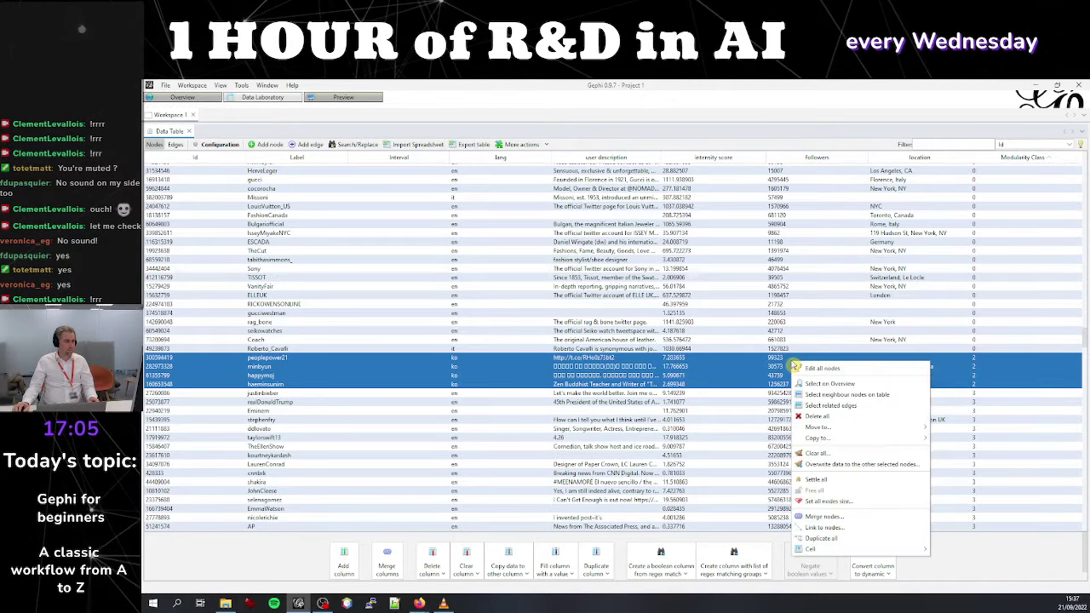
pyautogui.rightClick(792, 365)
pyautogui.press('Escape')
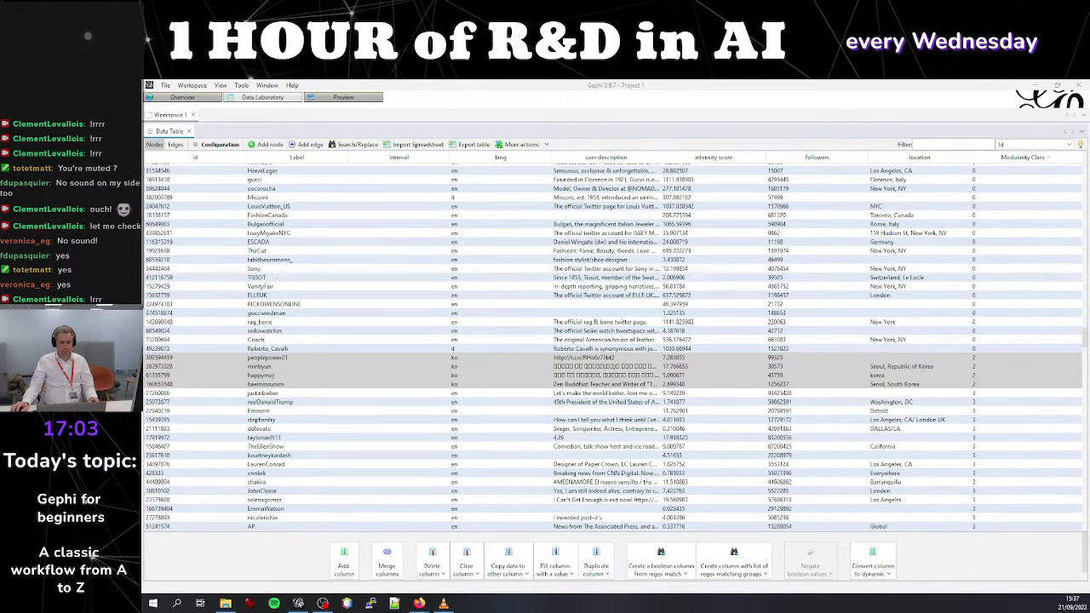
pyautogui.press('Delete')
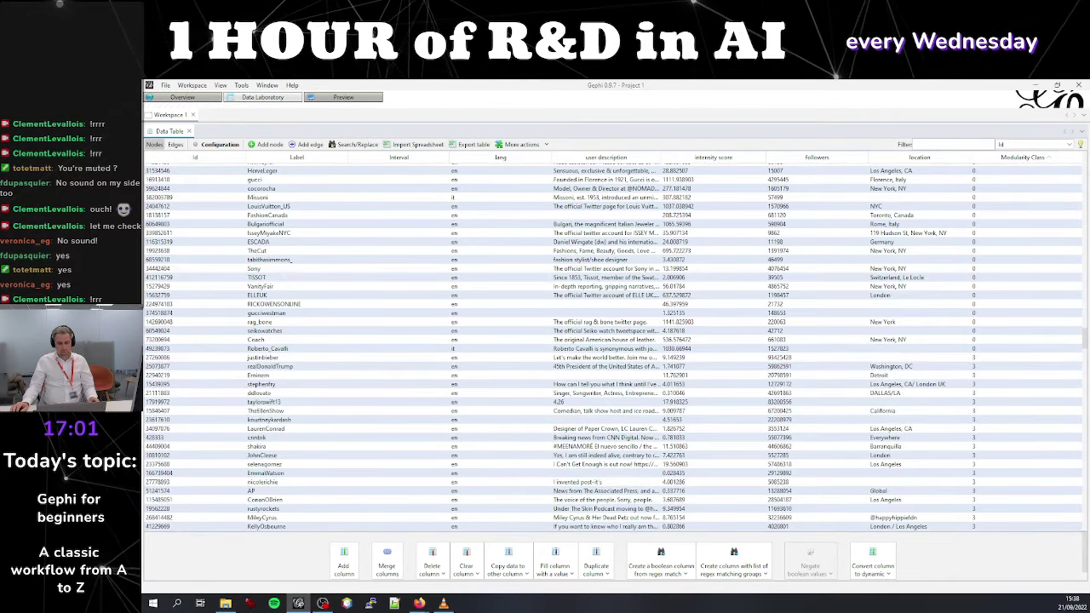
# Look through the cosmetics and beauty accounts of modularity class 5, starting from LancomeUSA
pyautogui.click(832, 324)
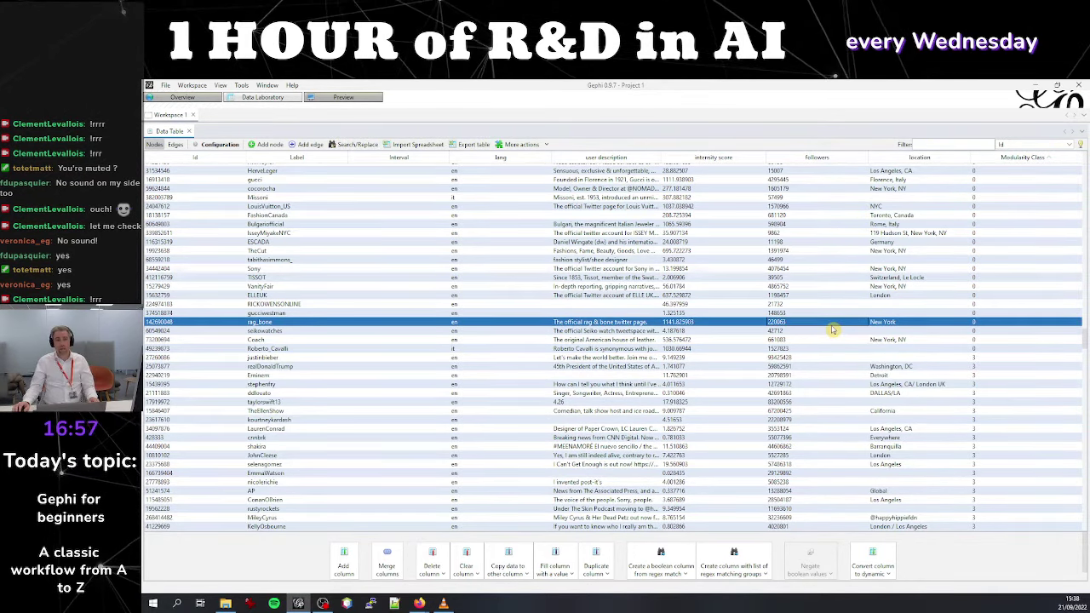
pyautogui.moveTo(1083, 340); pyautogui.dragTo(1086, 383)
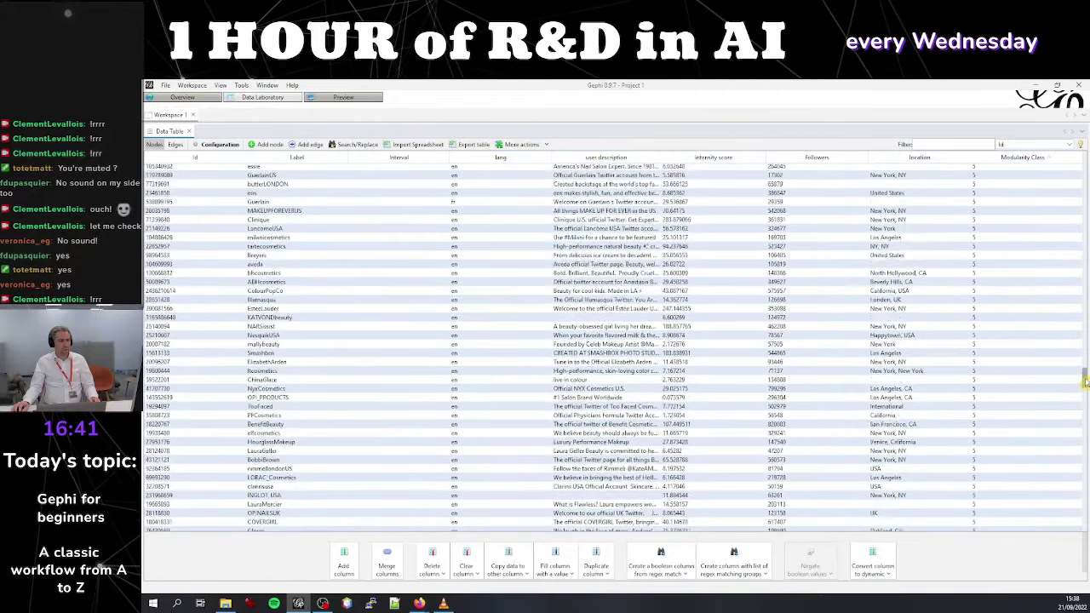
pyautogui.click(566, 266)
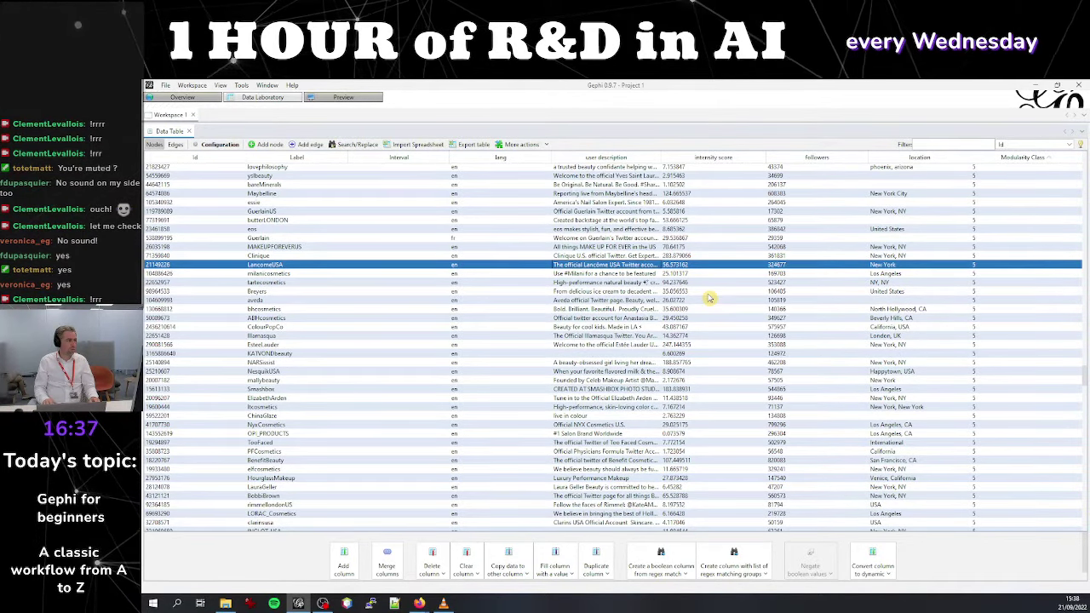
pyautogui.press('Down')
pyautogui.press('Down')
pyautogui.press('Down')
pyautogui.press('Down')
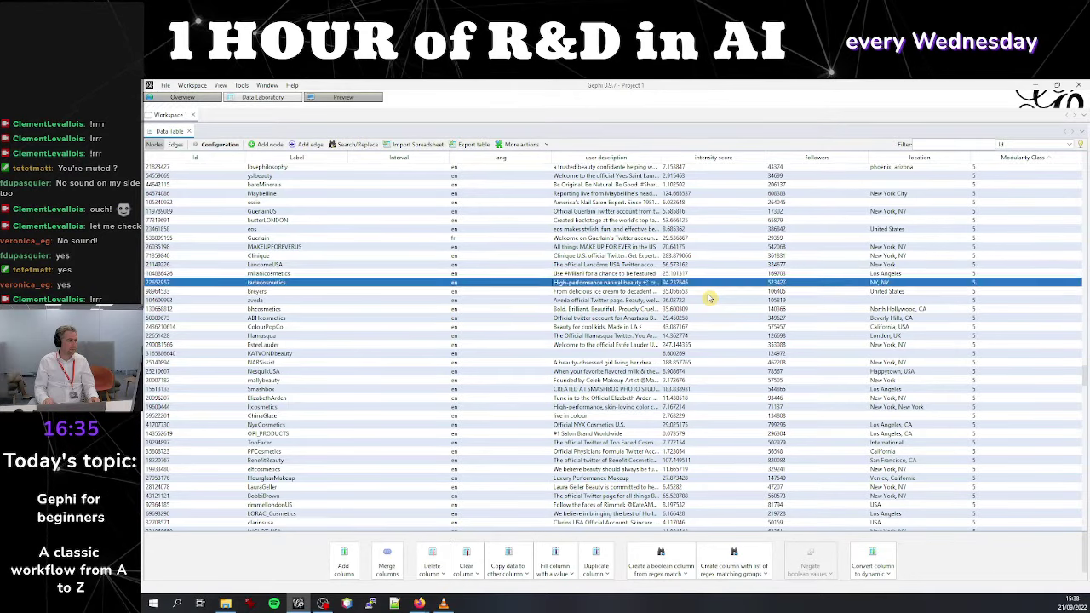
# Review the remaining beauty brand accounts of modularity class 5, from tartecosmetics down to the end of the class
pyautogui.press('Down')
pyautogui.press('Down')
pyautogui.press('Down')
pyautogui.press('Down')
pyautogui.press('Down')
pyautogui.press('Down')
pyautogui.press('Down')
pyautogui.press('Down')
pyautogui.press('Down')
pyautogui.press('Down')
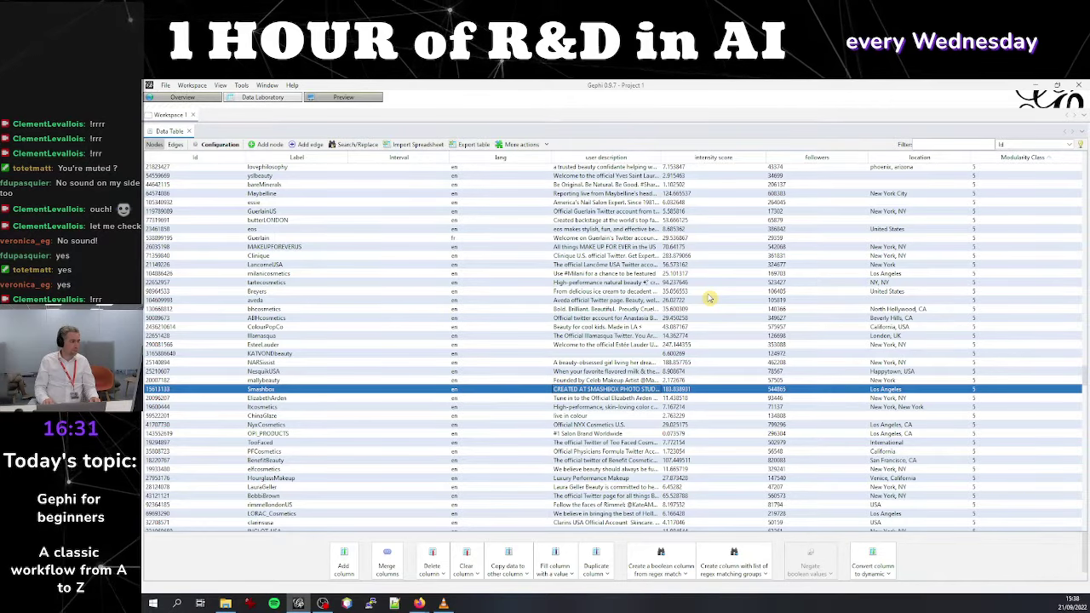
pyautogui.press('Down')
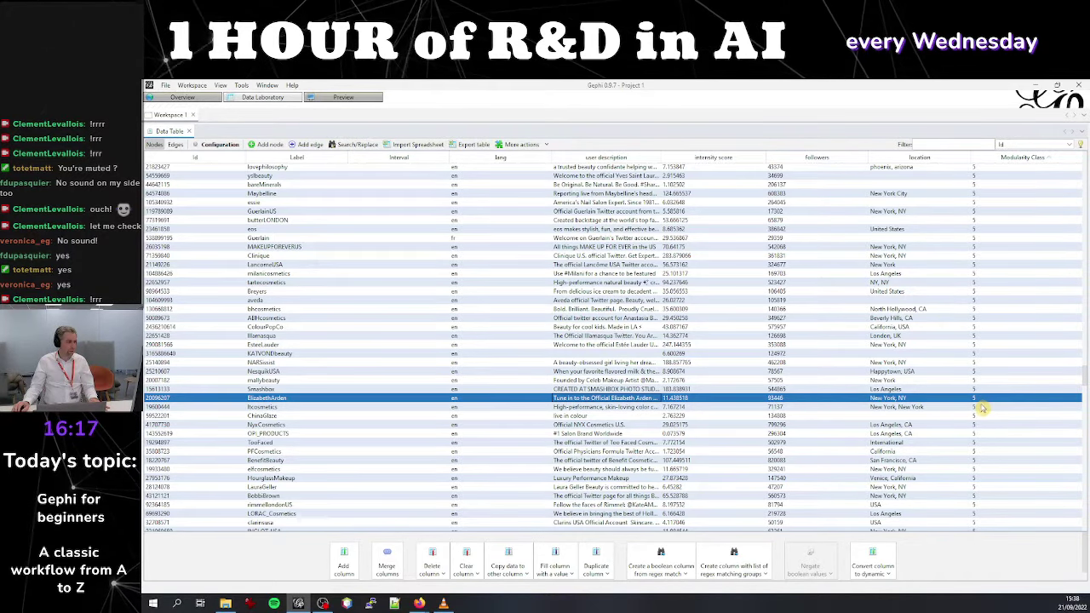
pyautogui.scroll(-10, 983, 408)
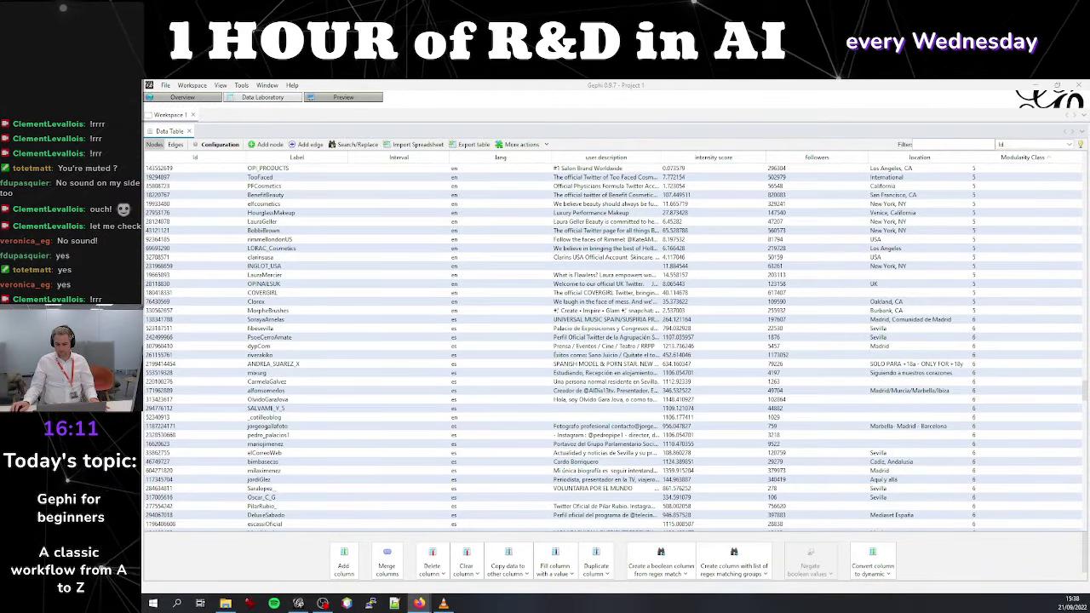
# Read the descriptions and locations of the Spanish-language accounts in modularity class 6, from its first row to its last
pyautogui.click(922, 321)
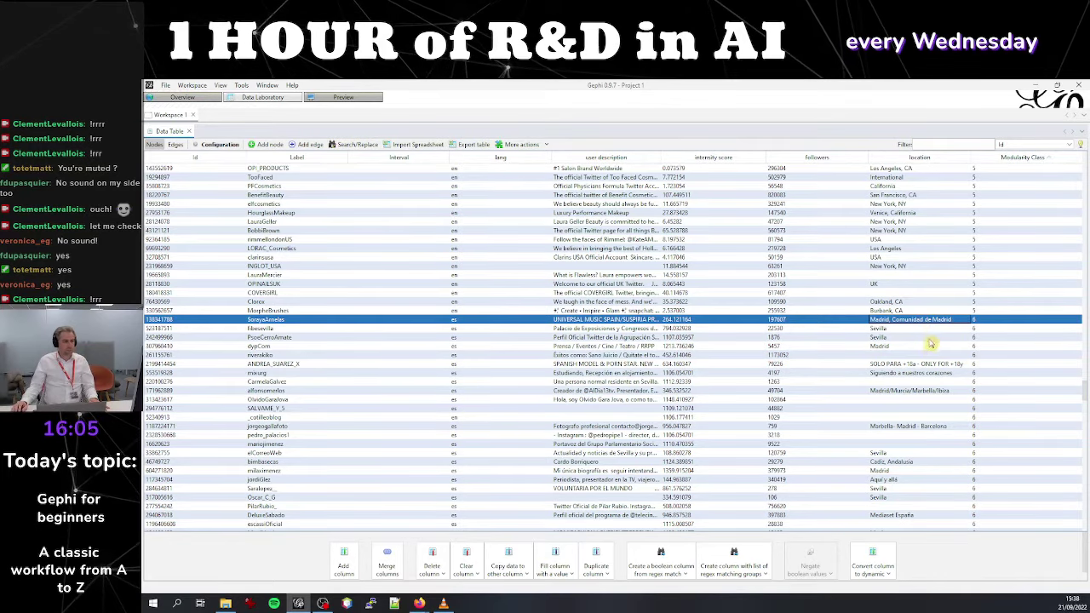
pyautogui.scroll(-1, 931, 343)
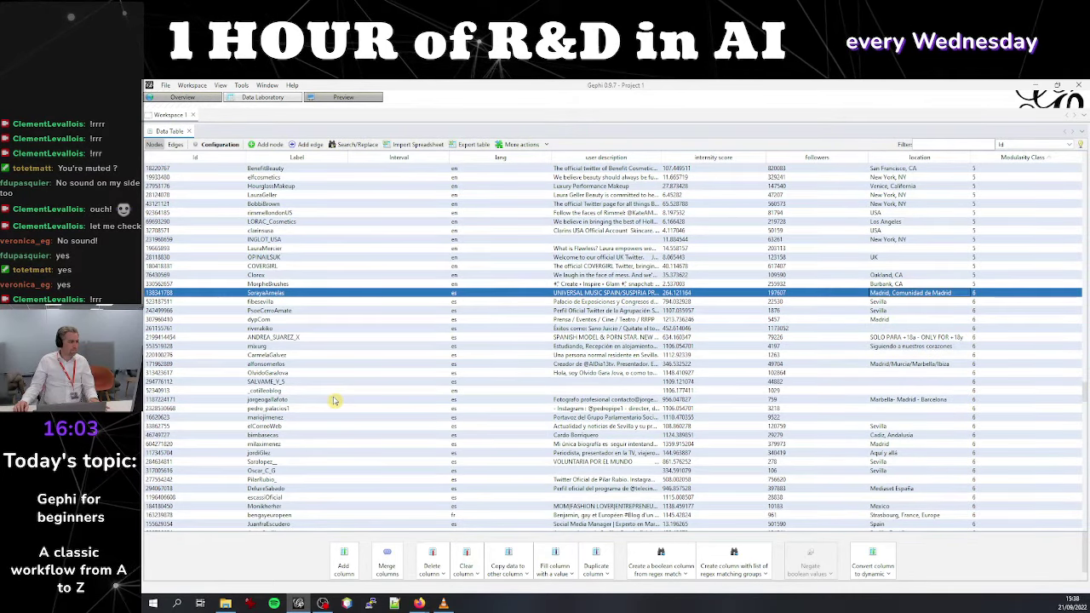
pyautogui.scroll(-2, 336, 402)
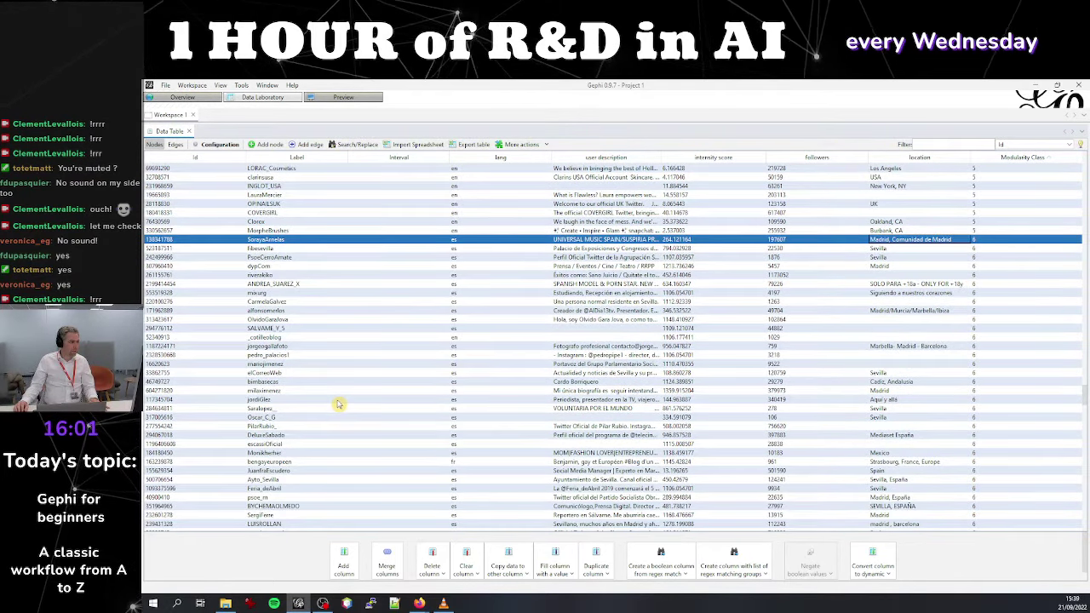
pyautogui.scroll(-2, 338, 404)
pyautogui.scroll(-1, 340, 406)
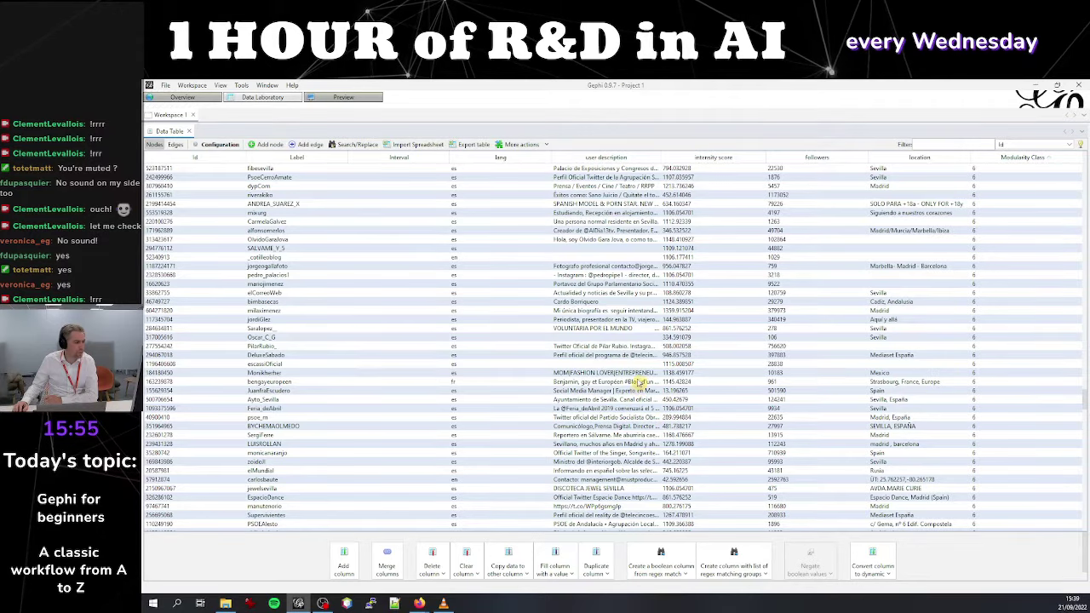
pyautogui.scroll(-2, 640, 382)
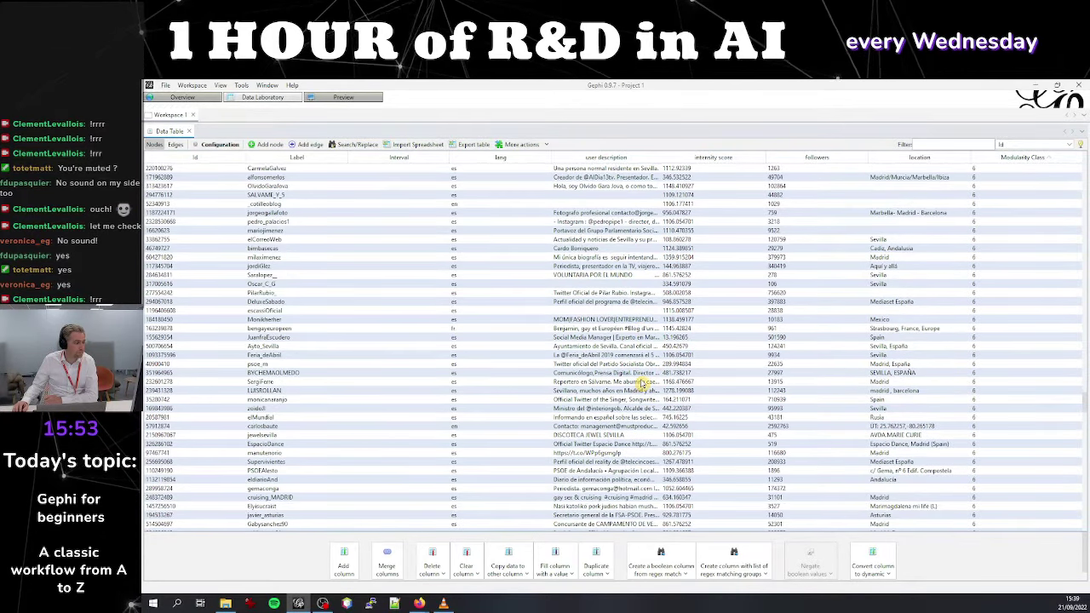
pyautogui.scroll(-2, 643, 383)
pyautogui.scroll(-2, 643, 384)
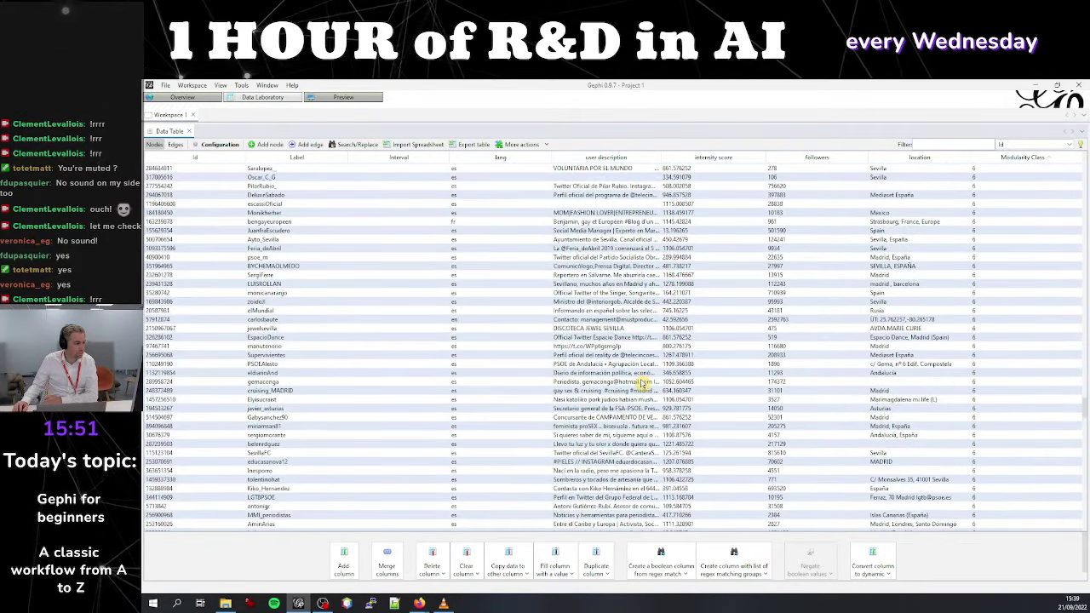
pyautogui.scroll(-4, 643, 383)
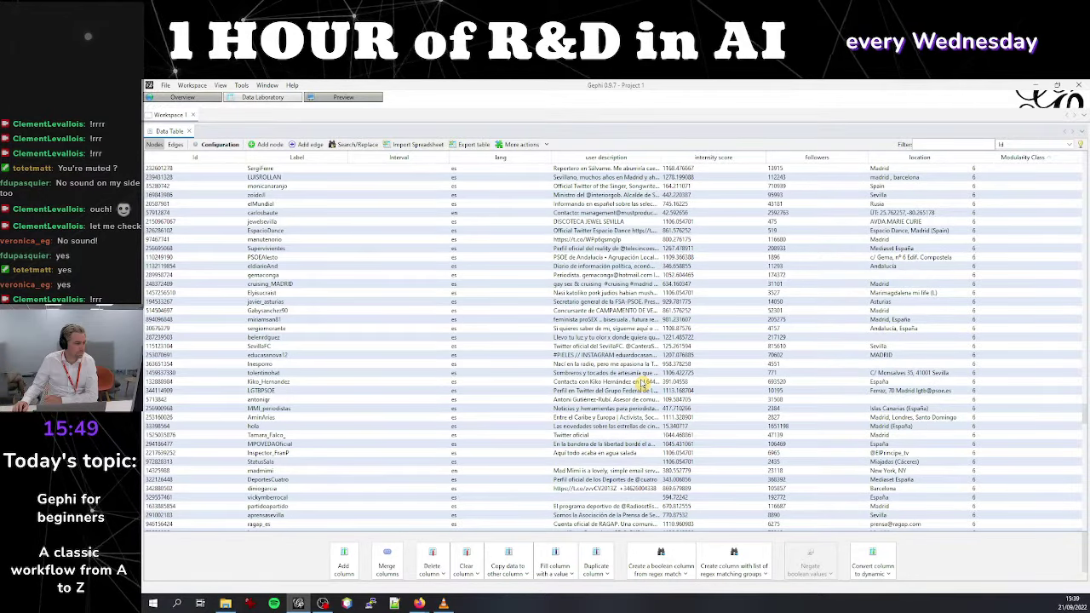
pyautogui.scroll(-3, 643, 383)
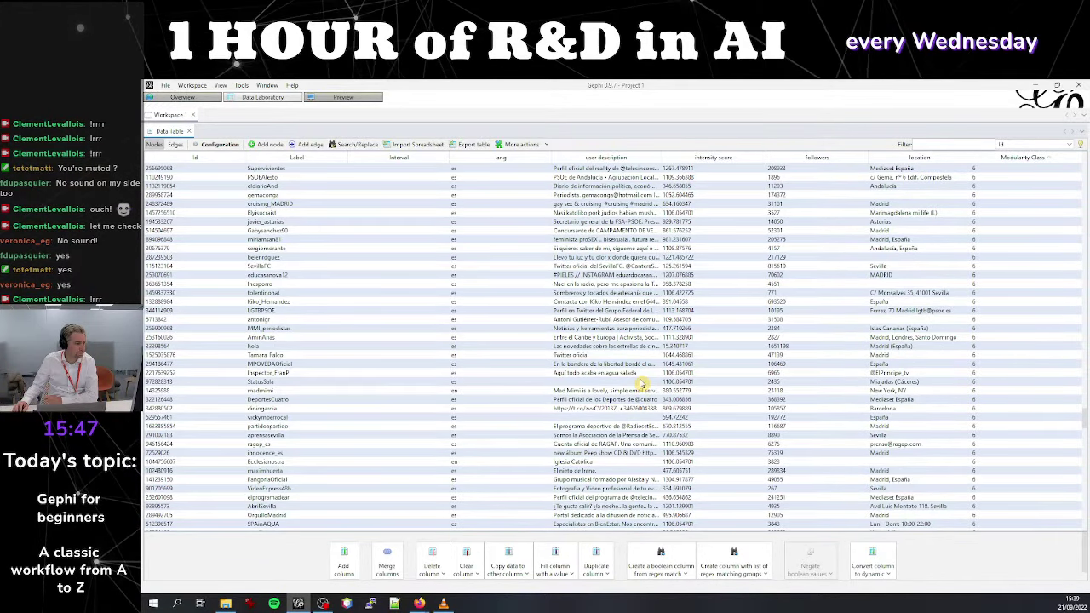
pyautogui.scroll(-4, 643, 383)
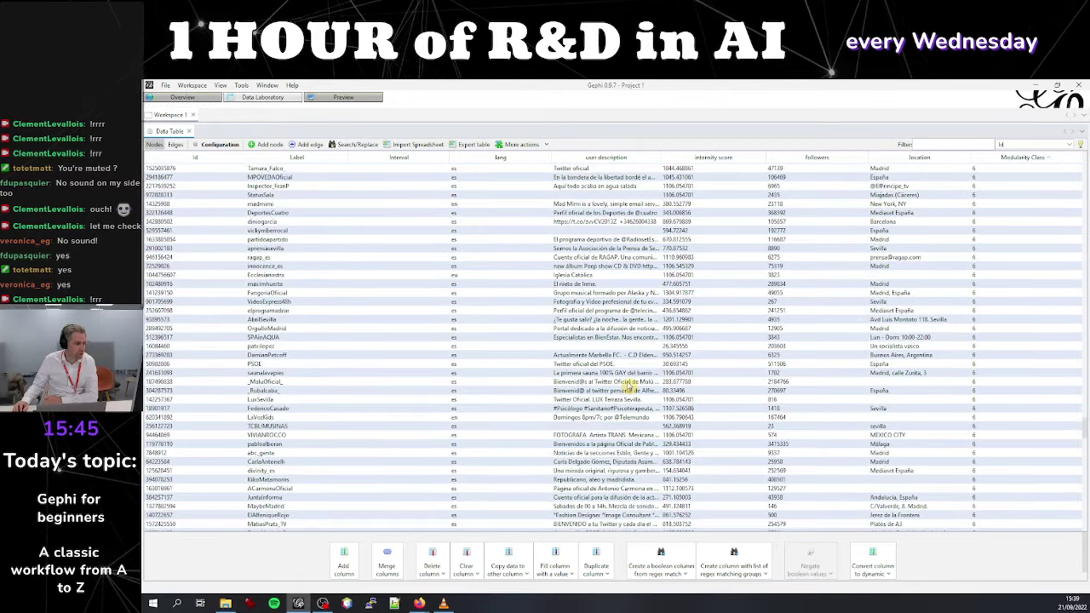
pyautogui.scroll(-3, 641, 385)
pyautogui.scroll(-5, 633, 382)
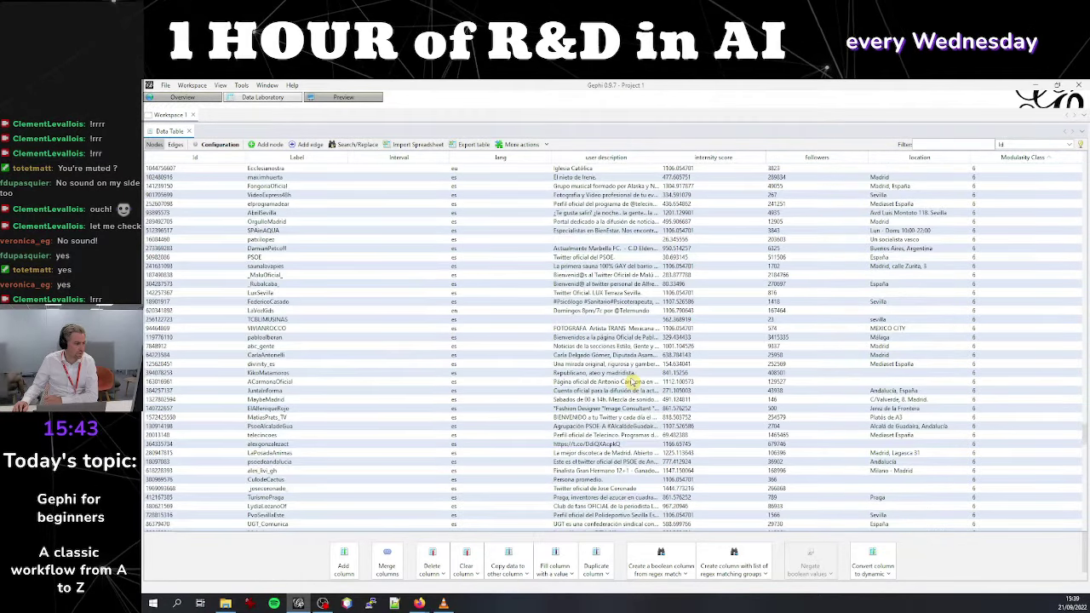
pyautogui.scroll(-2, 632, 383)
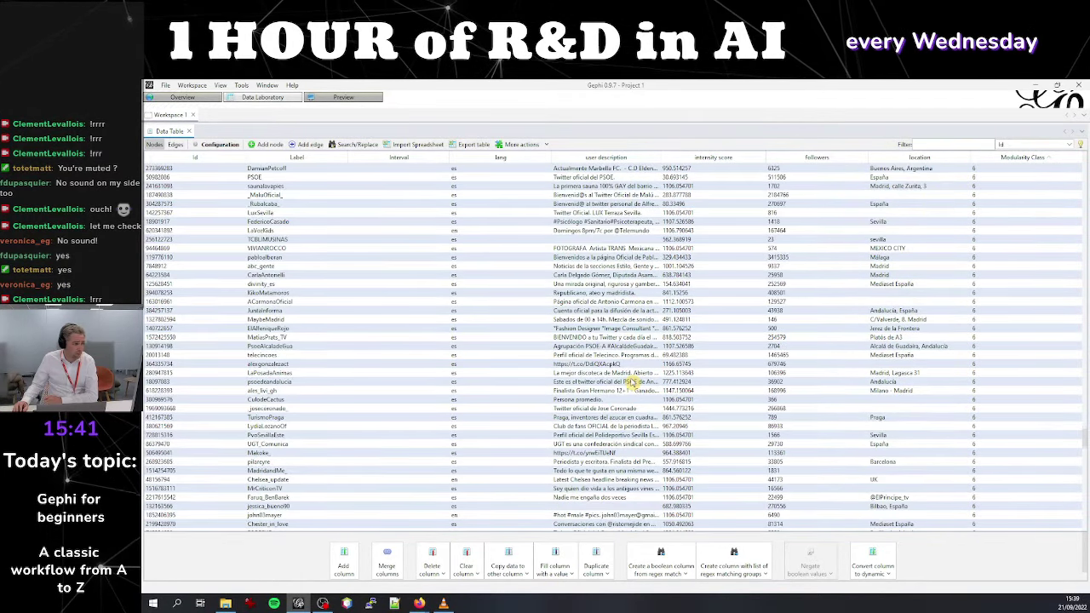
pyautogui.scroll(-3, 633, 383)
pyautogui.scroll(-8, 639, 383)
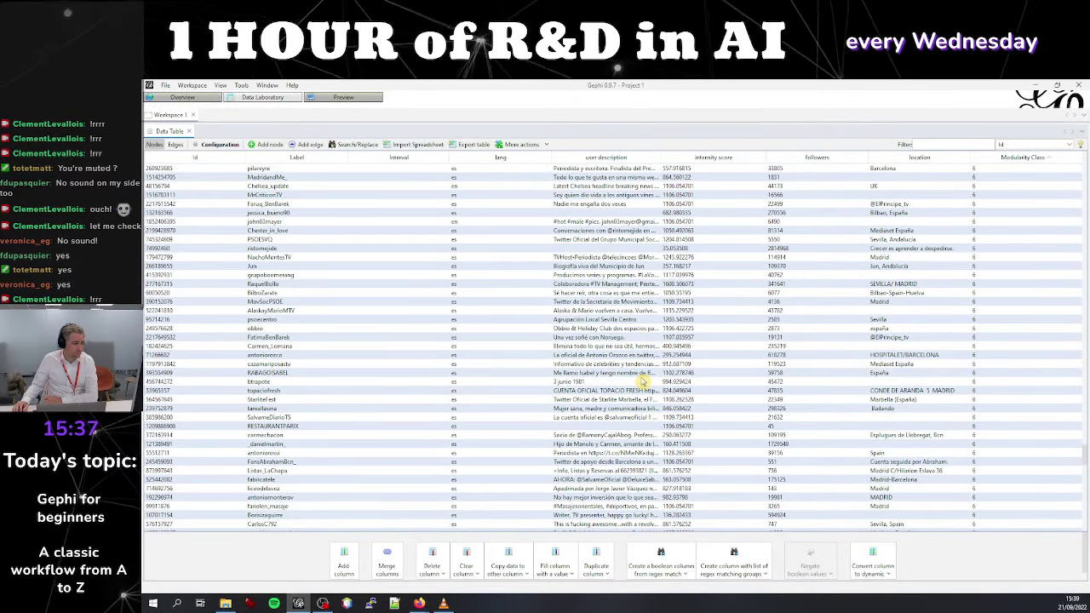
pyautogui.scroll(-3, 694, 417)
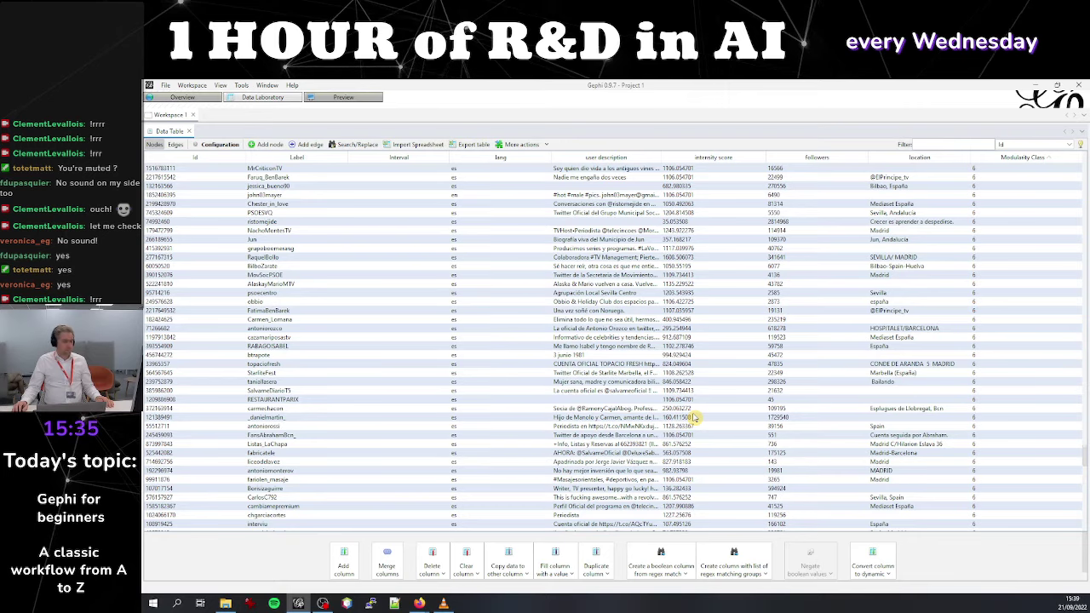
pyautogui.scroll(-6, 993, 458)
pyautogui.scroll(-5, 1016, 473)
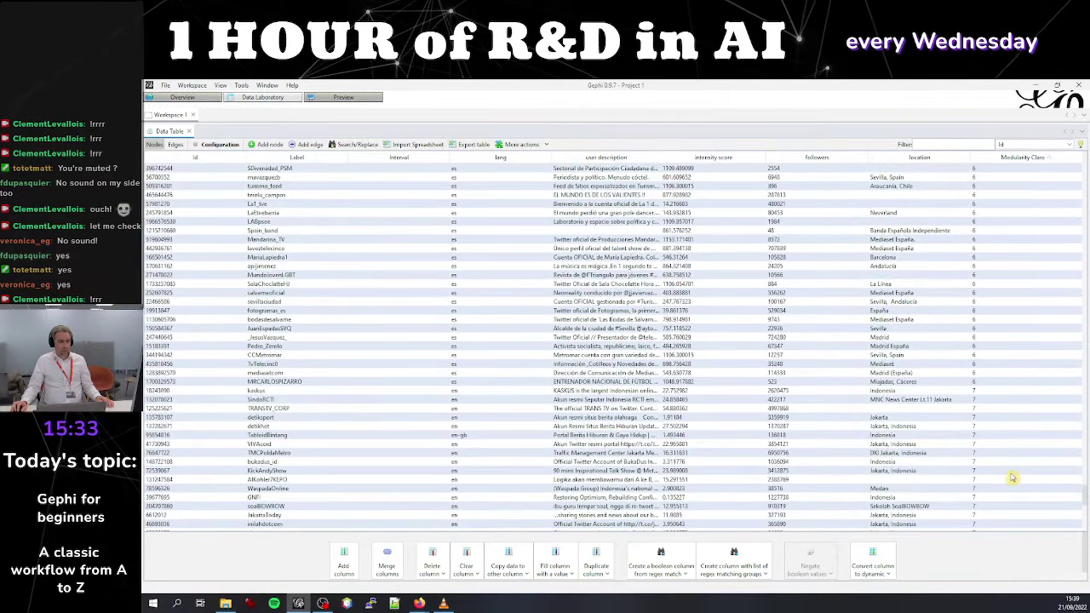
# Go through the Indonesian media accounts of modularity class 7, from TabloidBintang to the last row of the class, checking descriptions and locations
pyautogui.click(801, 436)
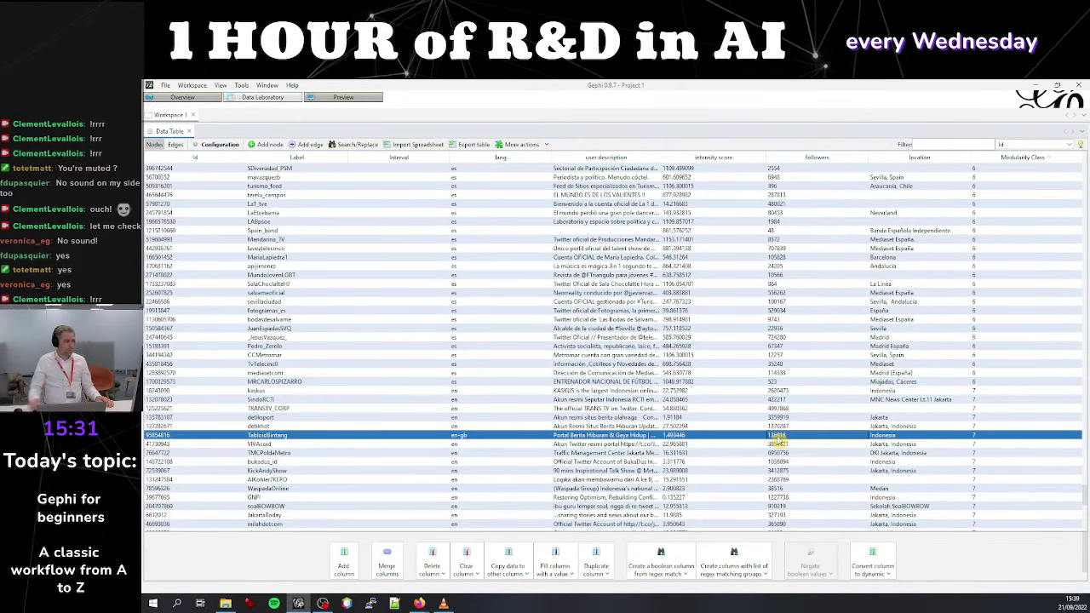
pyautogui.press('Down')
pyautogui.press('Down')
pyautogui.press('Down')
pyautogui.press('Down')
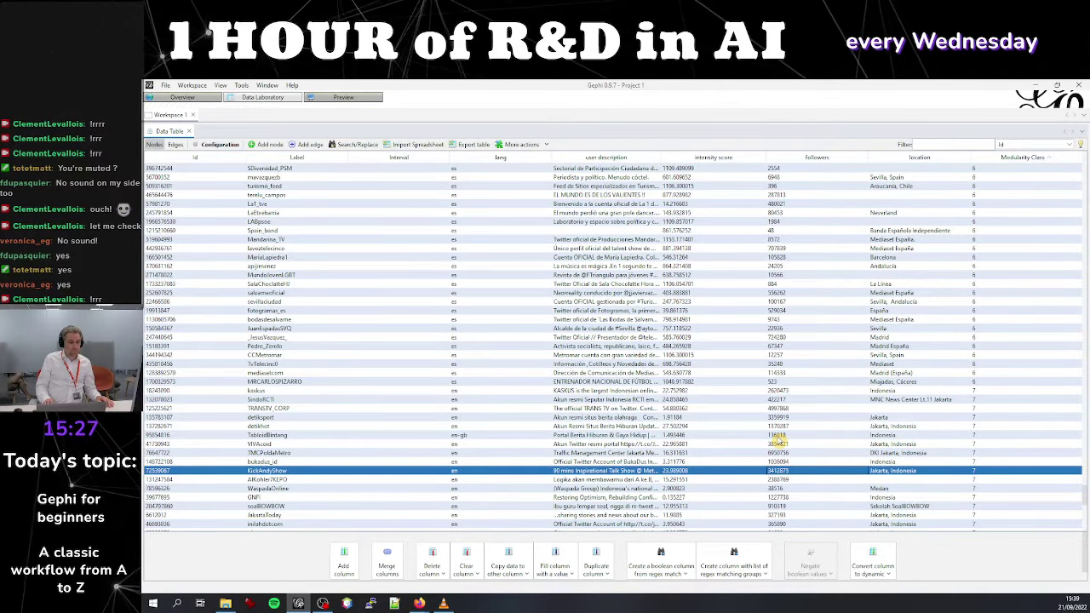
pyautogui.press('Down')
pyautogui.press('Down')
pyautogui.press('Down')
pyautogui.press('Down')
pyautogui.press('Down')
pyautogui.press('Down')
pyautogui.press('Down')
pyautogui.press('Down')
pyautogui.press('Down')
pyautogui.press('Down')
pyautogui.press('Down')
pyautogui.press('Down')
pyautogui.press('Down')
pyautogui.press('Down')
pyautogui.press('Down')
pyautogui.press('Down')
pyautogui.press('Down')
pyautogui.press('Down')
pyautogui.press('Down')
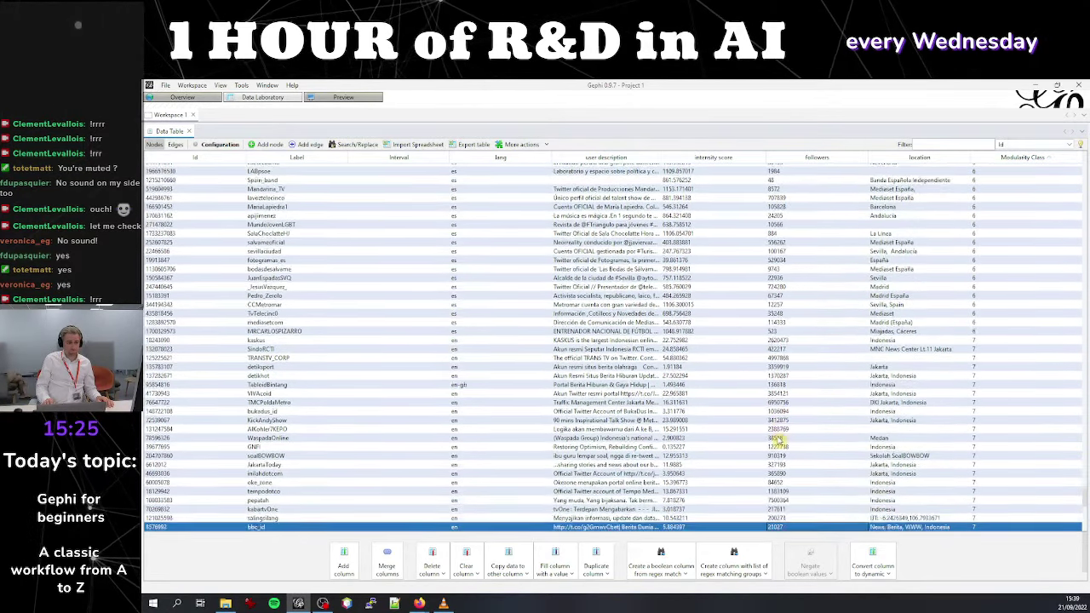
pyautogui.press('Down')
pyautogui.press('Down')
pyautogui.press('Down')
pyautogui.press('Down')
pyautogui.press('Down')
pyautogui.press('Down')
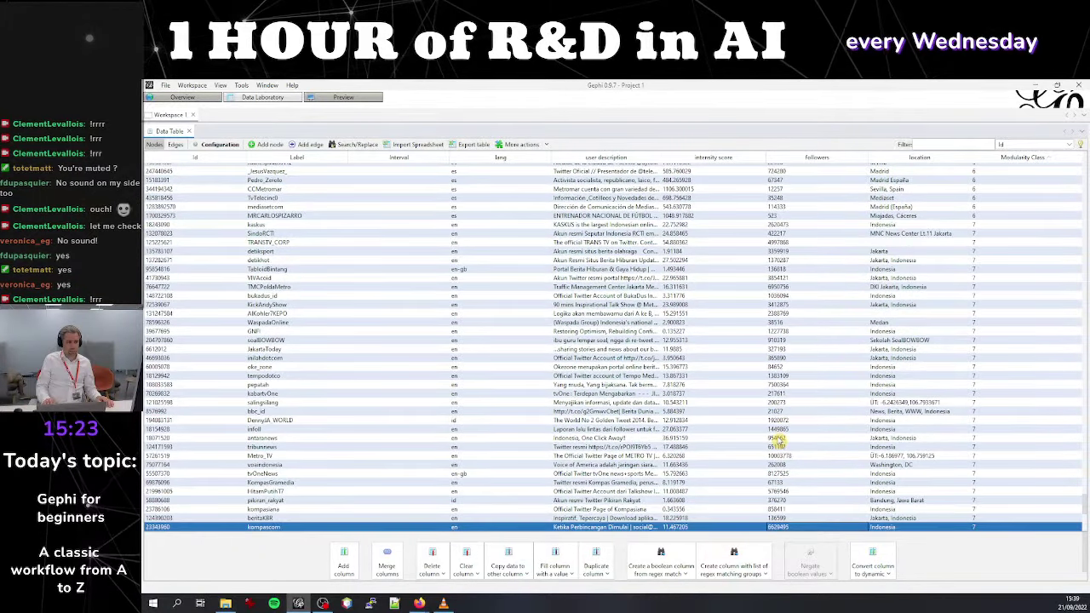
pyautogui.scroll(-4, 862, 366)
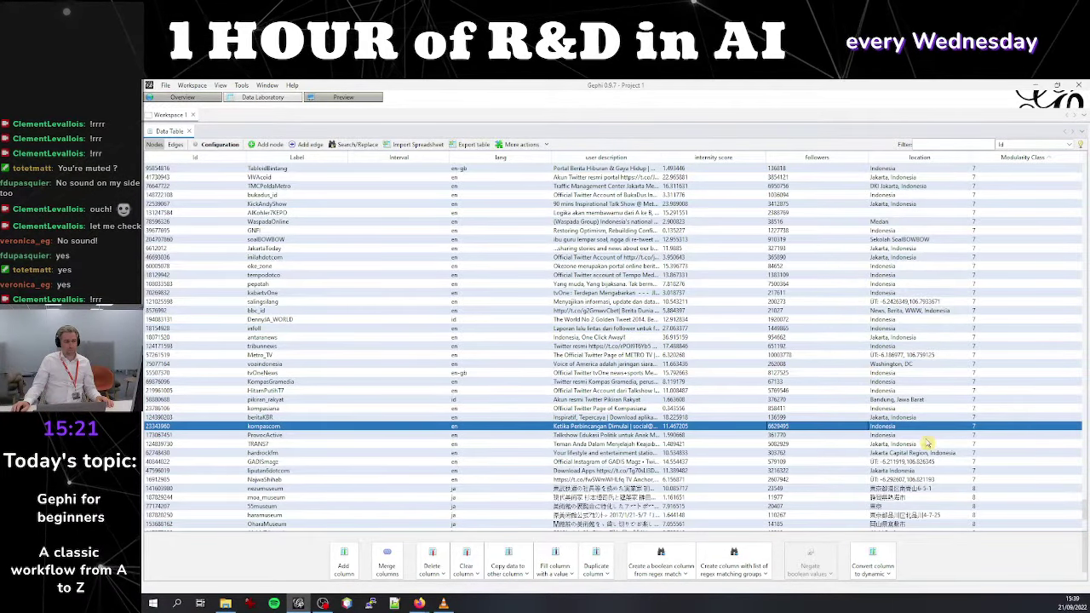
pyautogui.click(931, 479)
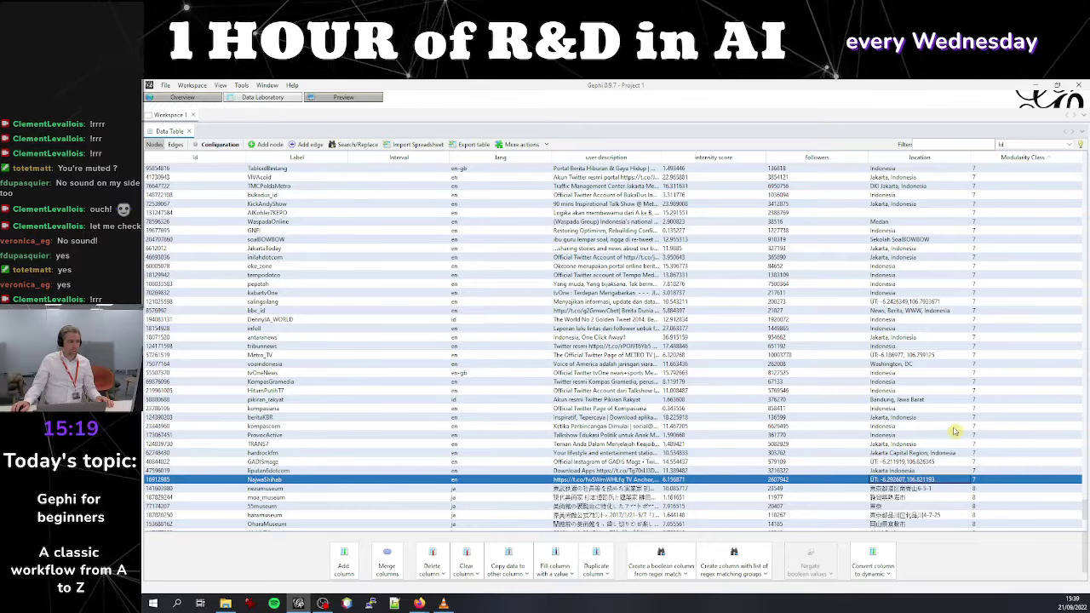
pyautogui.click(635, 454)
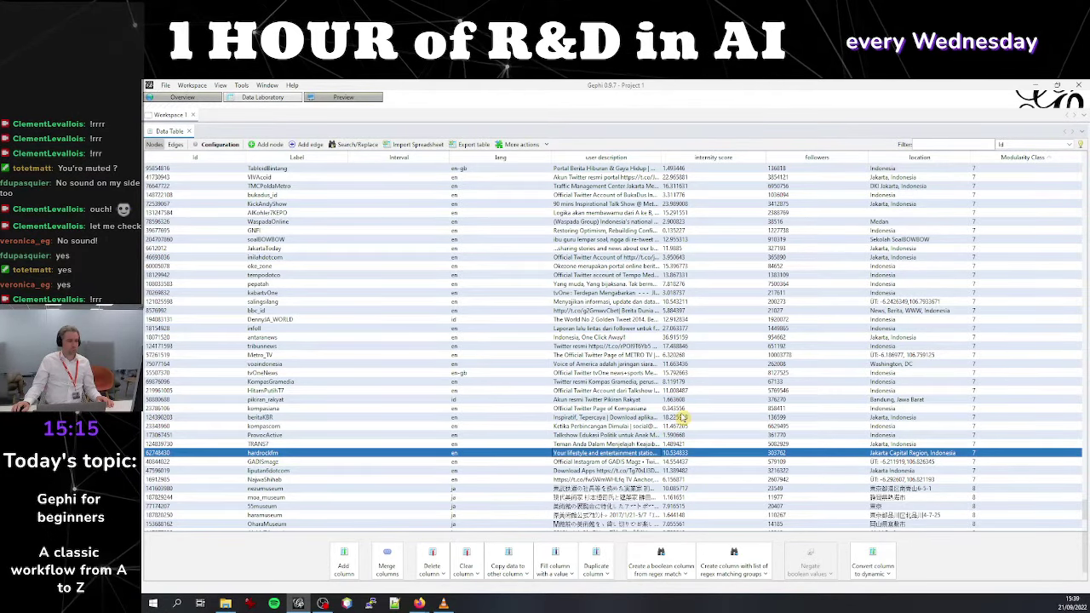
pyautogui.click(959, 480)
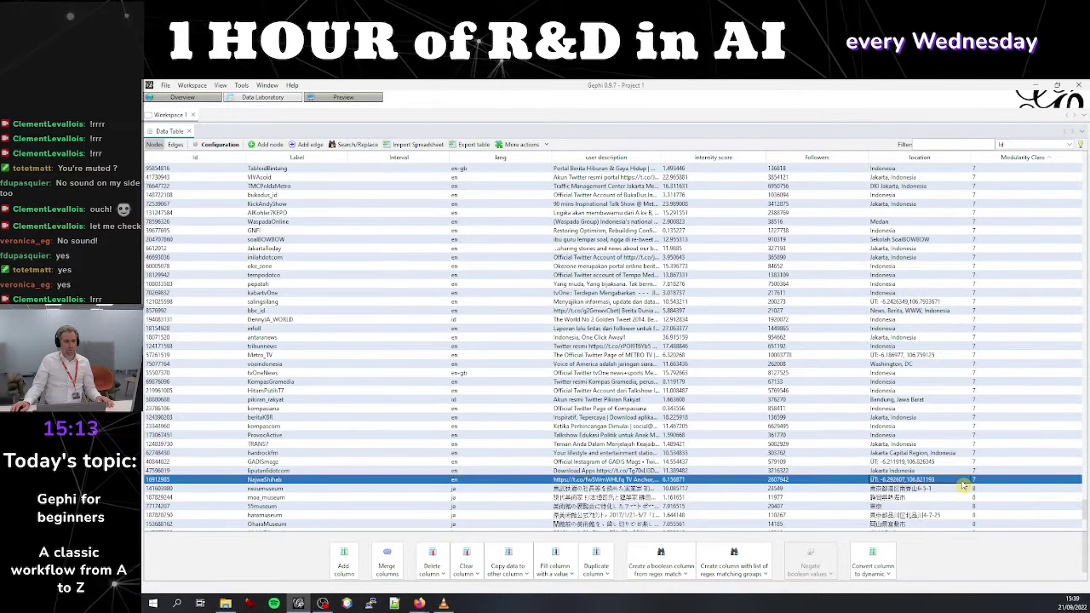
# Examine the Japanese museum accounts of modularity class 8 and the comics writers and editors of class 9
pyautogui.scroll(-1, 957, 487)
pyautogui.scroll(-2, 957, 488)
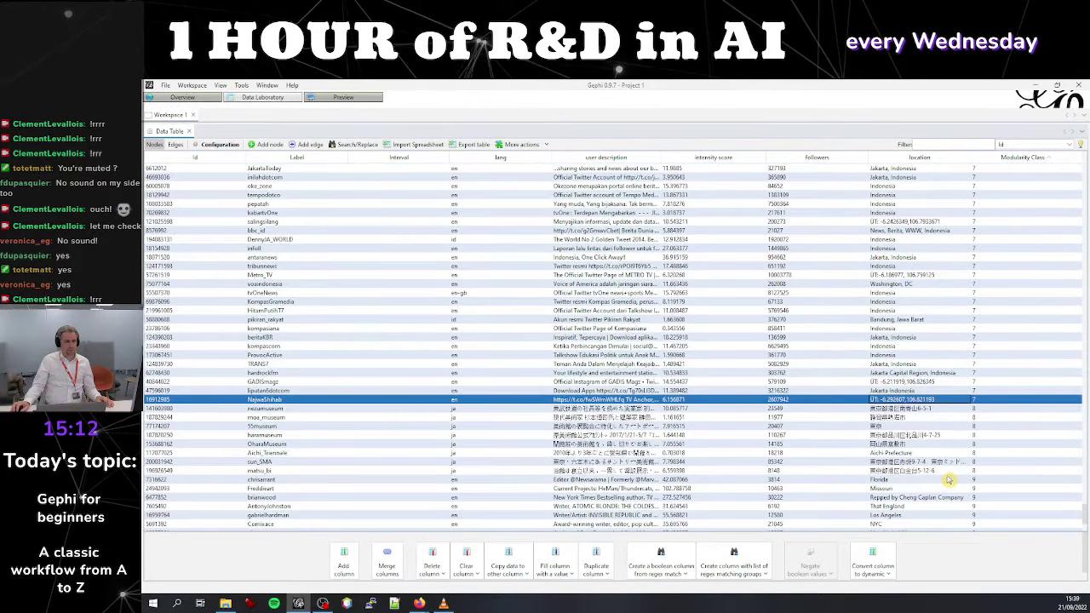
pyautogui.click(937, 409)
pyautogui.scroll(-3, 922, 423)
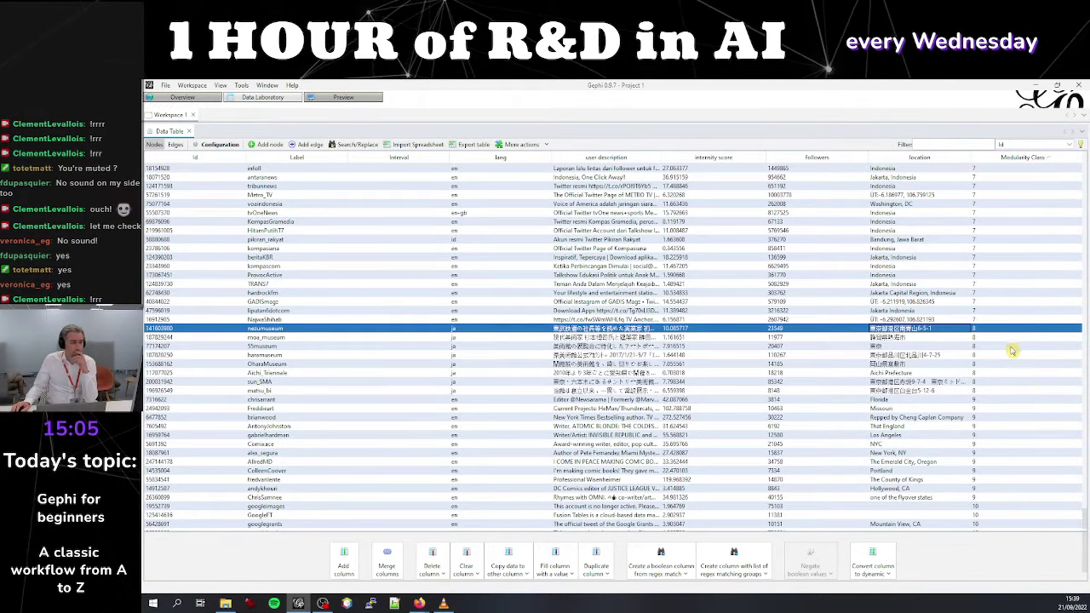
pyautogui.click(990, 392)
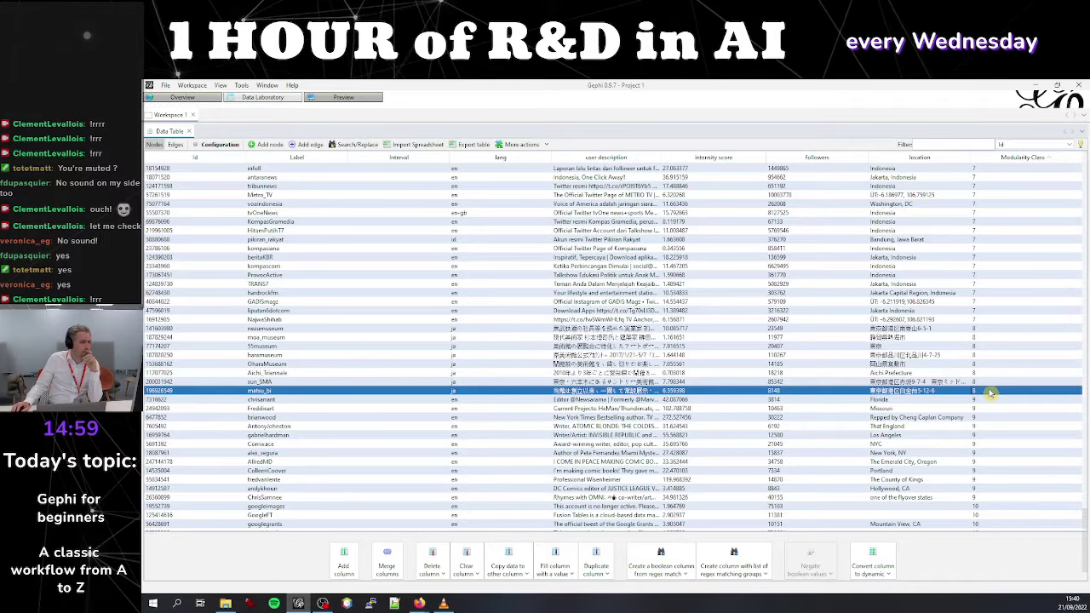
pyautogui.scroll(-1, 991, 392)
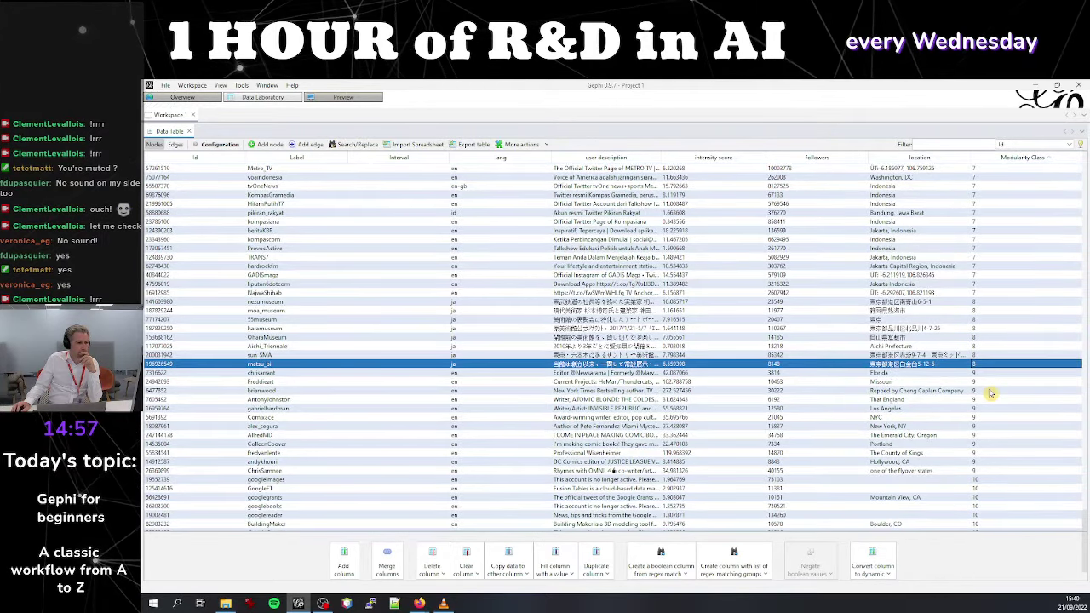
pyautogui.click(992, 375)
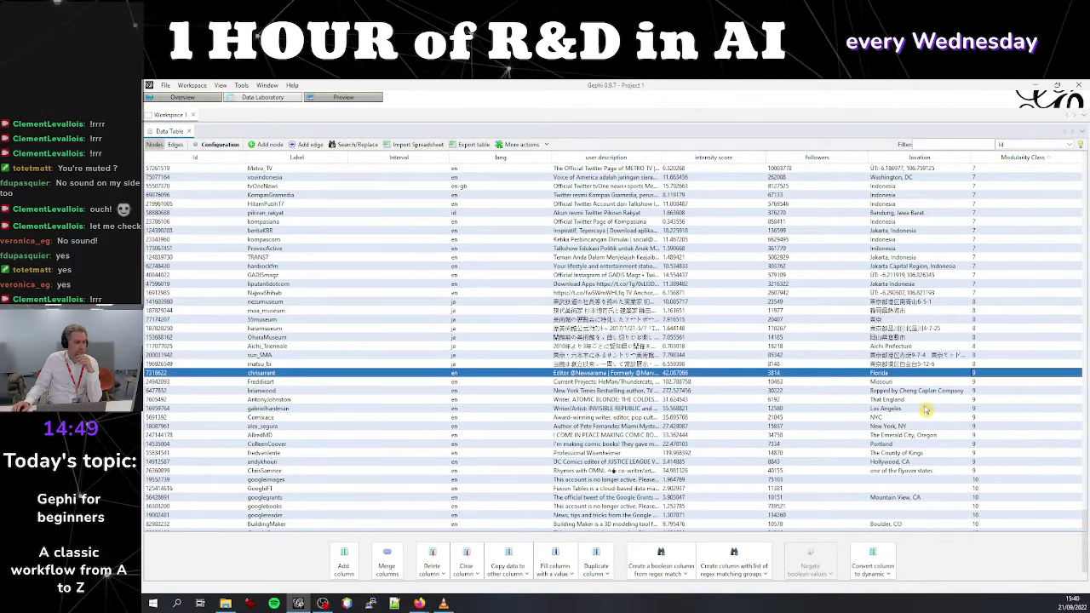
pyautogui.scroll(-1, 929, 412)
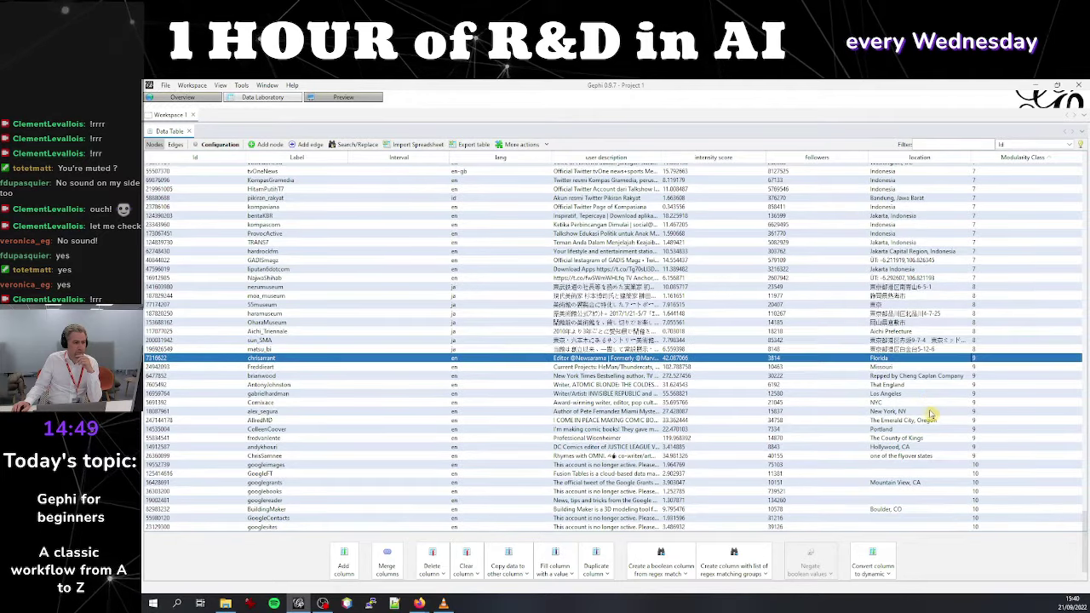
# Examine the Google product accounts of modularity class 10 and return to the rows where class 6 begins
pyautogui.click(987, 465)
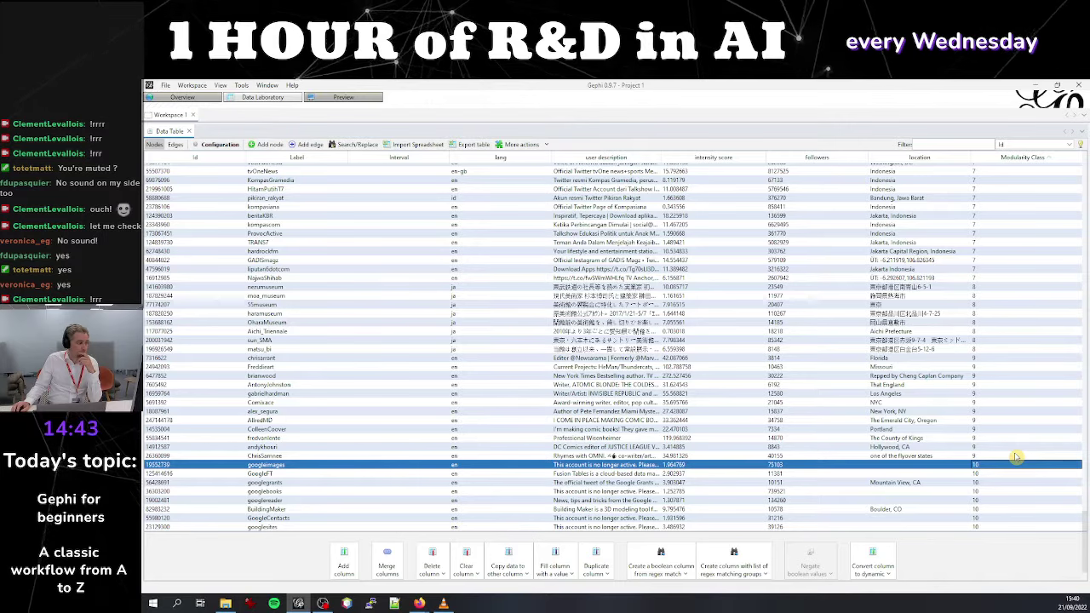
pyautogui.click(356, 474)
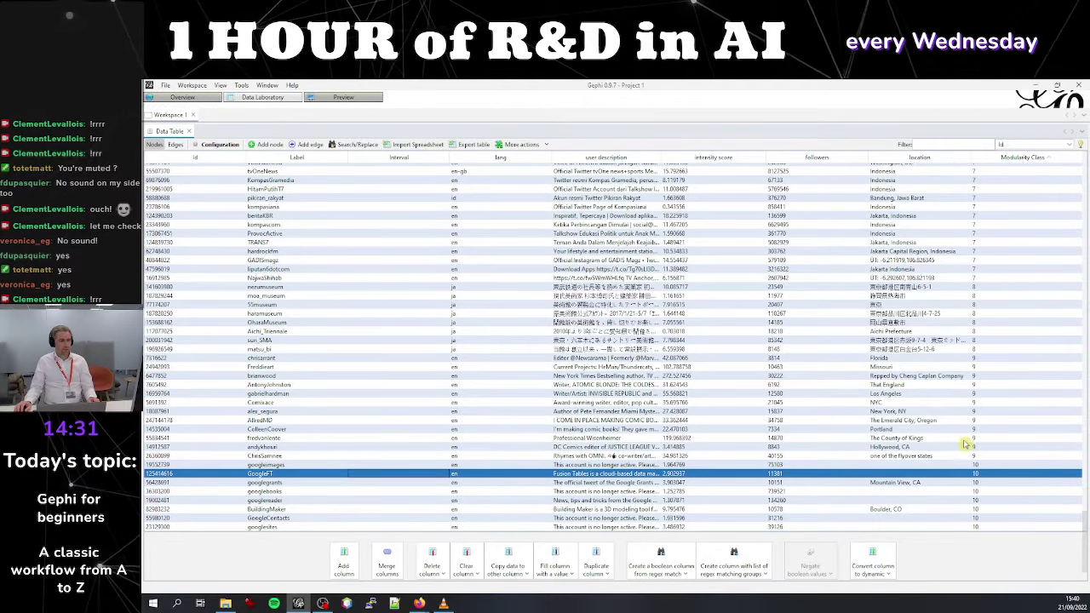
pyautogui.click(979, 528)
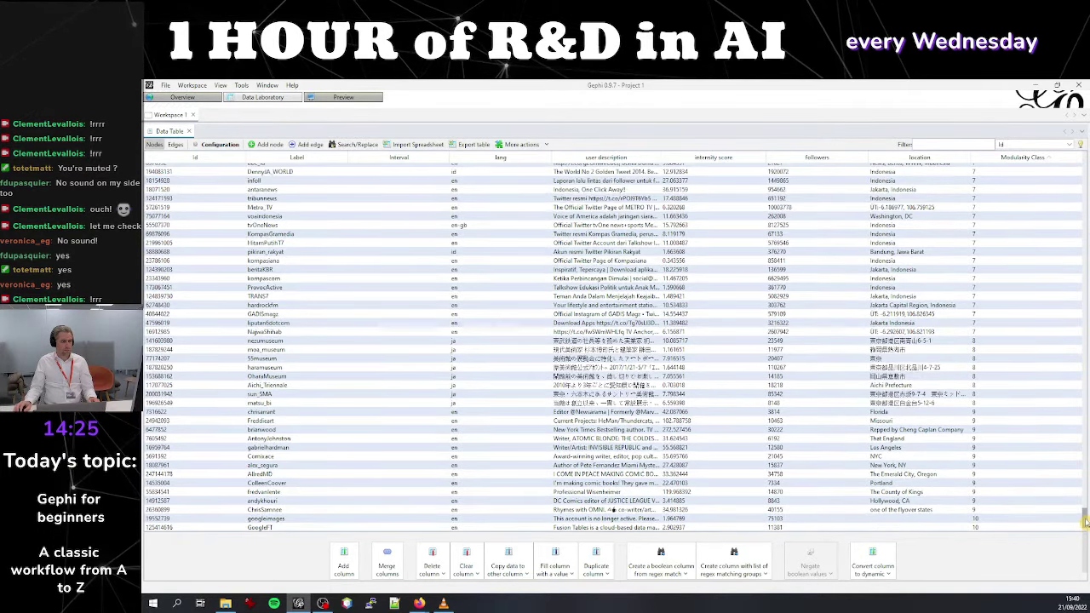
pyautogui.moveTo(1085, 526); pyautogui.dragTo(1084, 392)
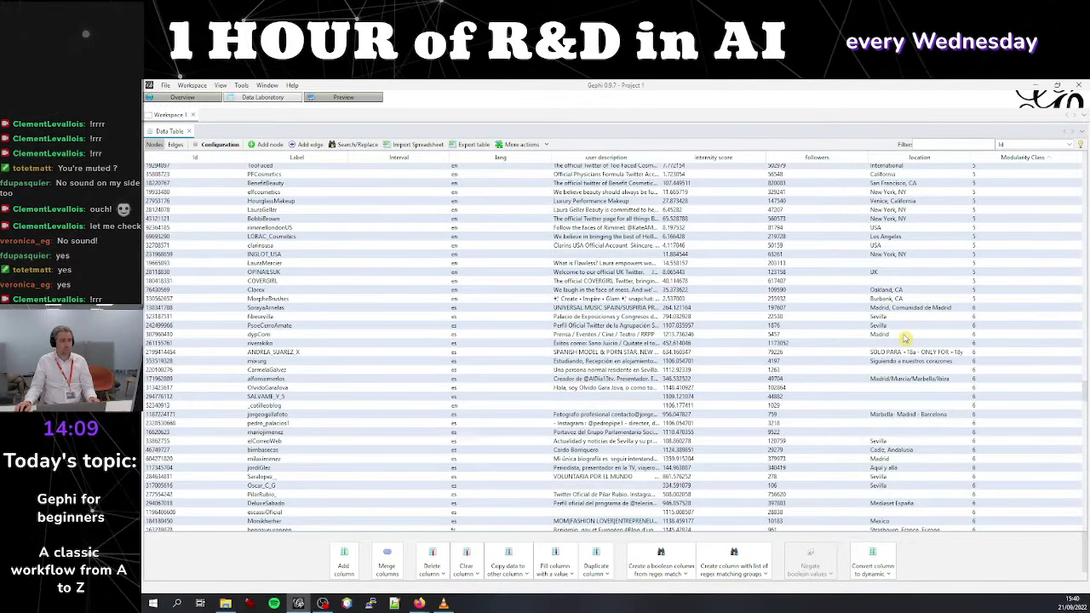
# Delete all nodes of modularity classes 6 to 10 from the node table and check the remaining rows
pyautogui.click(886, 308)
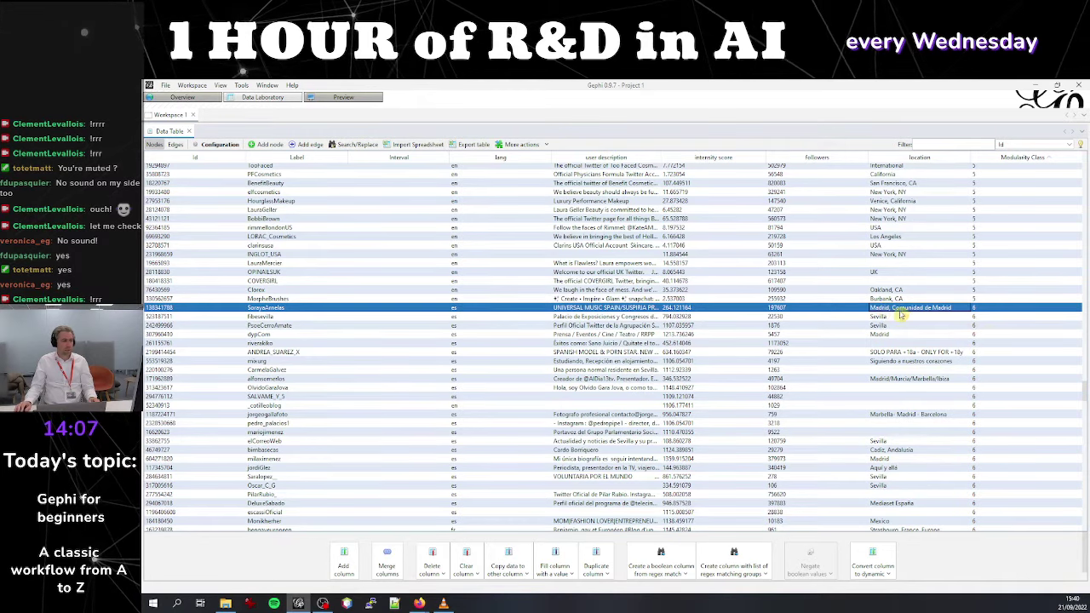
pyautogui.moveTo(1084, 383); pyautogui.dragTo(1084, 529)
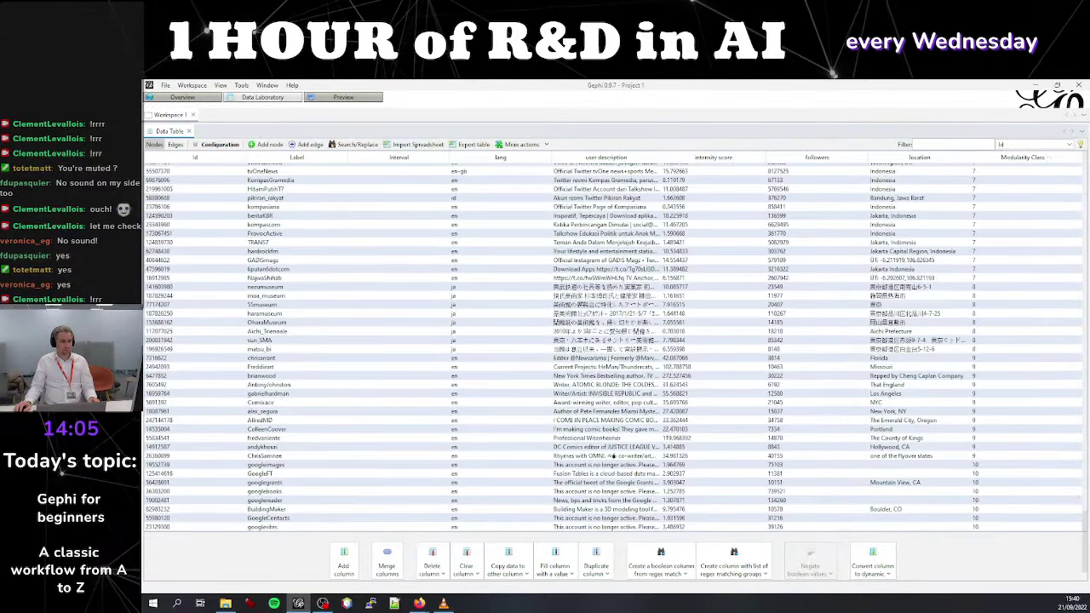
pyautogui.keyDown('shift'); pyautogui.click(686, 527); pyautogui.keyUp('shift')
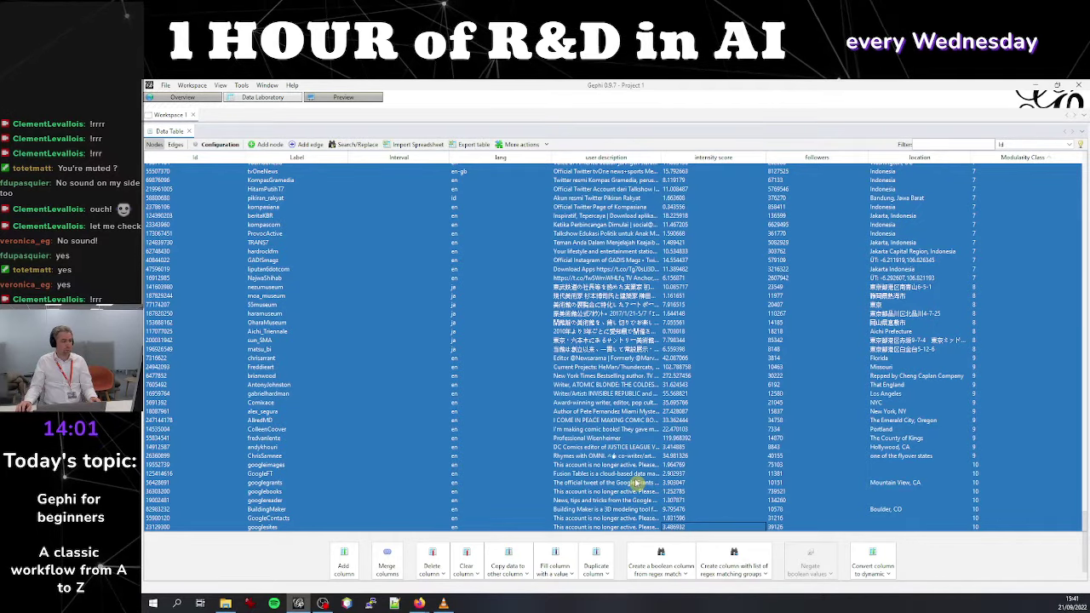
pyautogui.rightClick(636, 483)
pyautogui.click(654, 473)
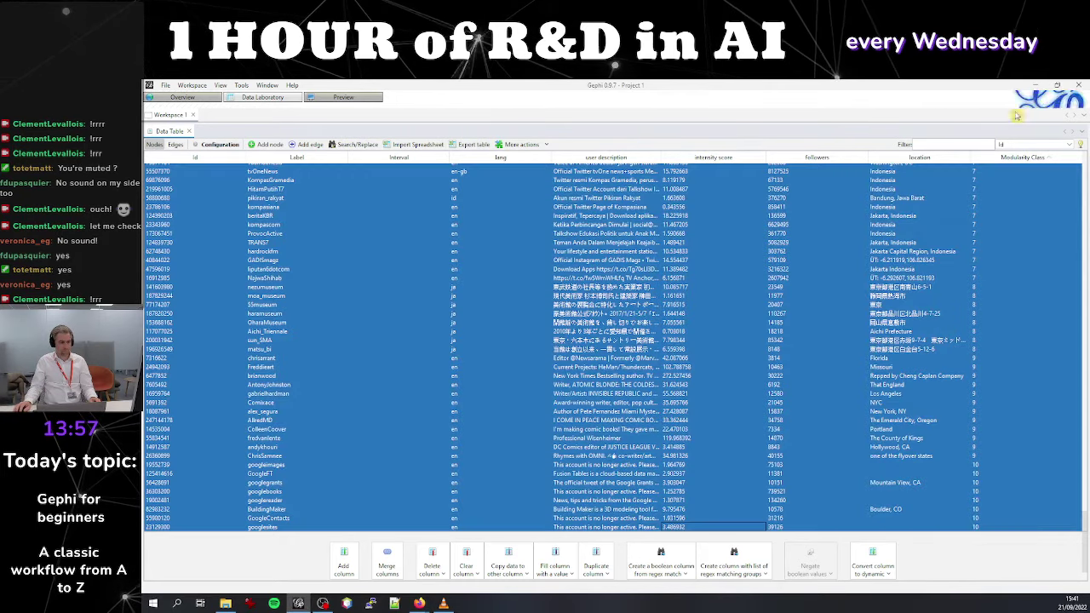
pyautogui.click(911, 375)
pyautogui.scroll(-2, 984, 363)
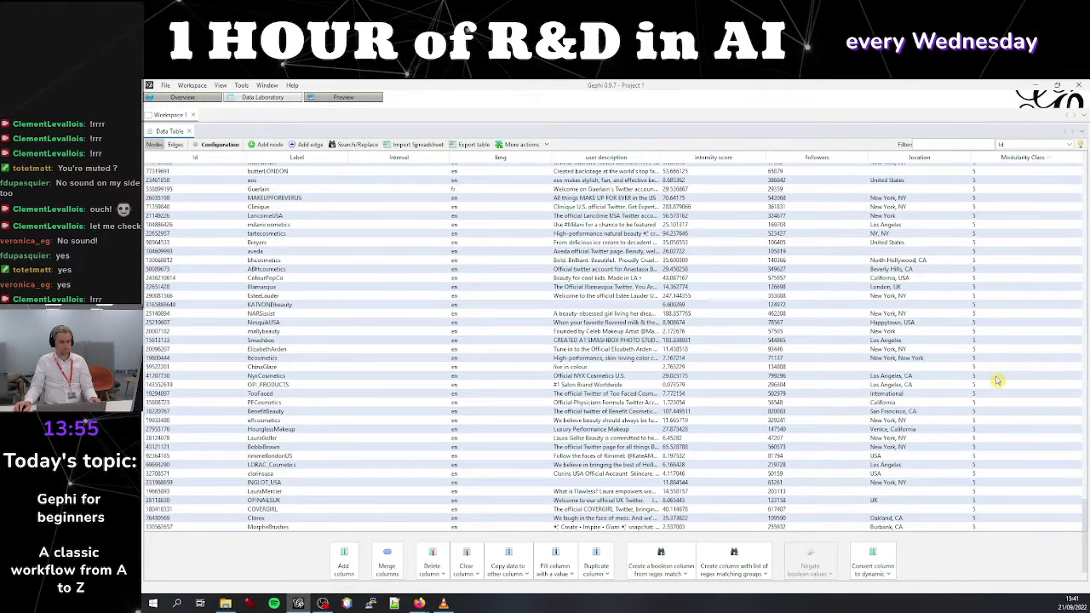
pyautogui.scroll(7, 747, 414)
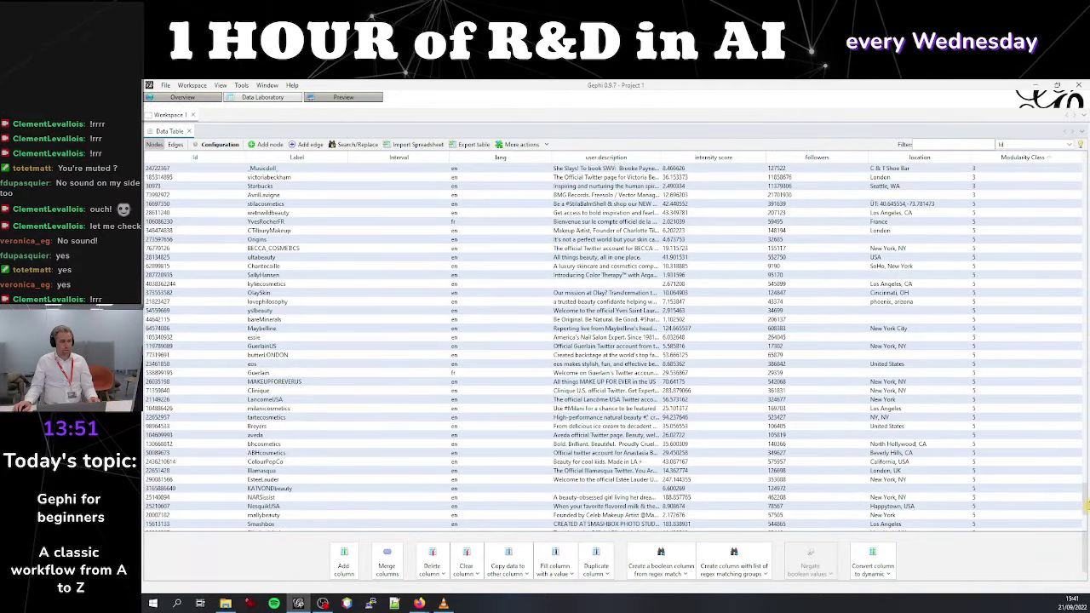
pyautogui.moveTo(1087, 508); pyautogui.dragTo(1076, 214)
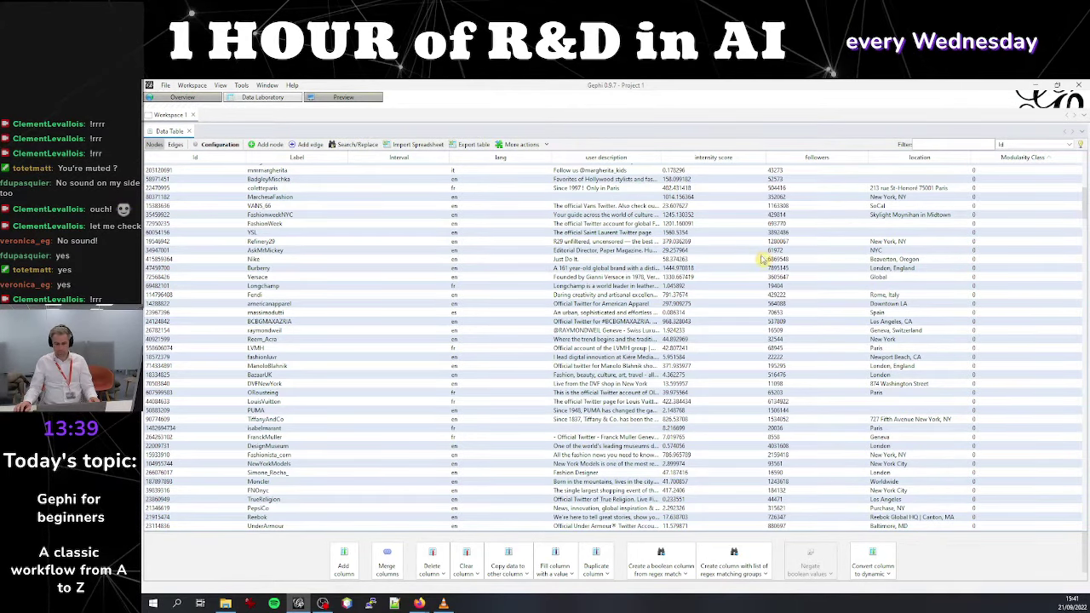
# Rerun Modularity on the reduced network with Randomize, edge weights and resolution 1.0, and review the size distribution in its report
pyautogui.click(174, 99)
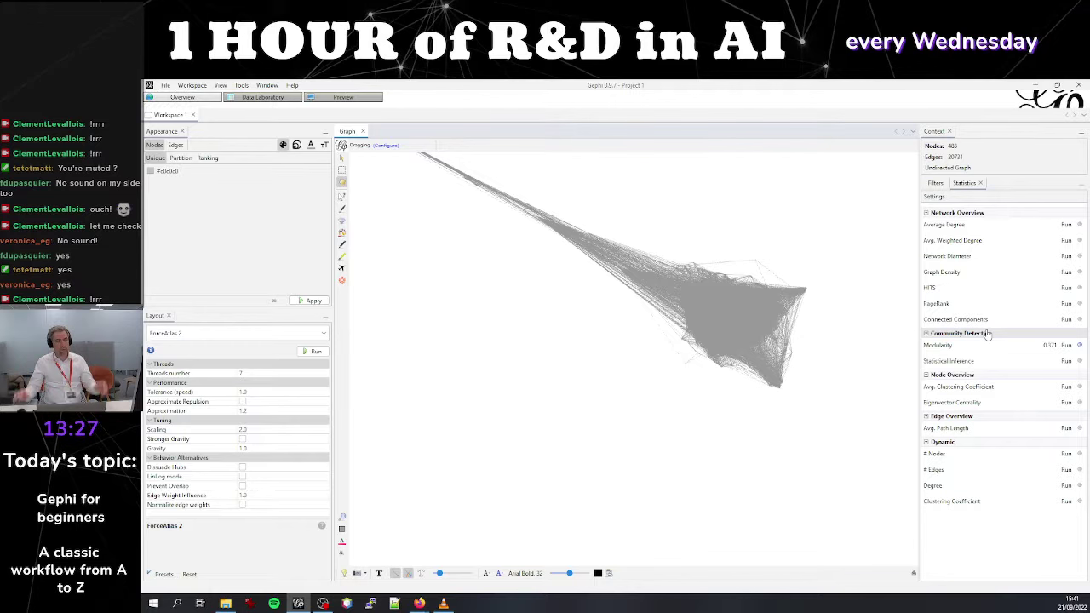
pyautogui.click(1066, 345)
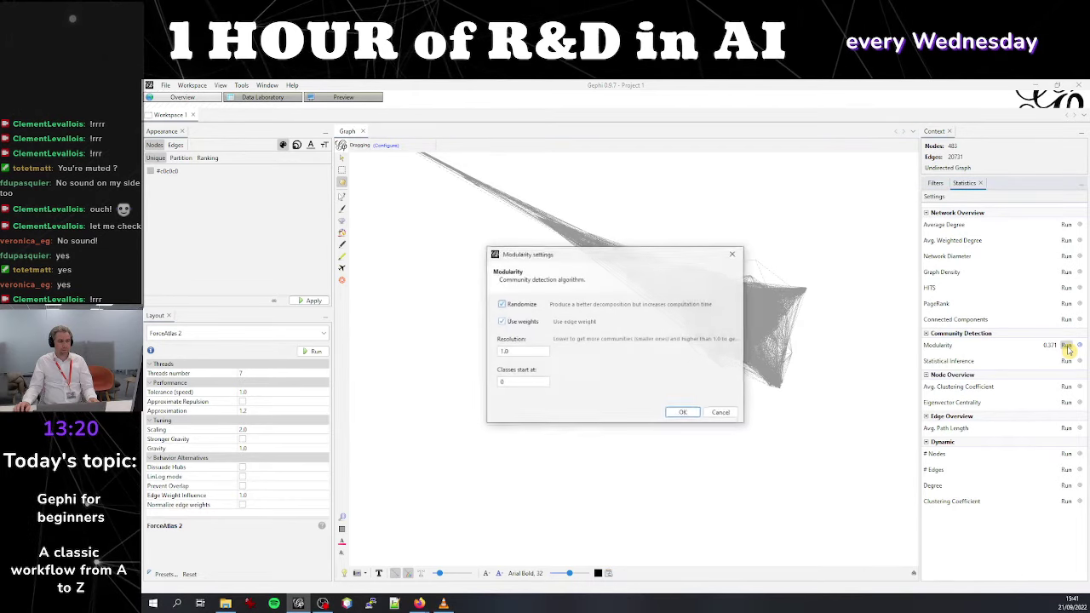
pyautogui.click(685, 414)
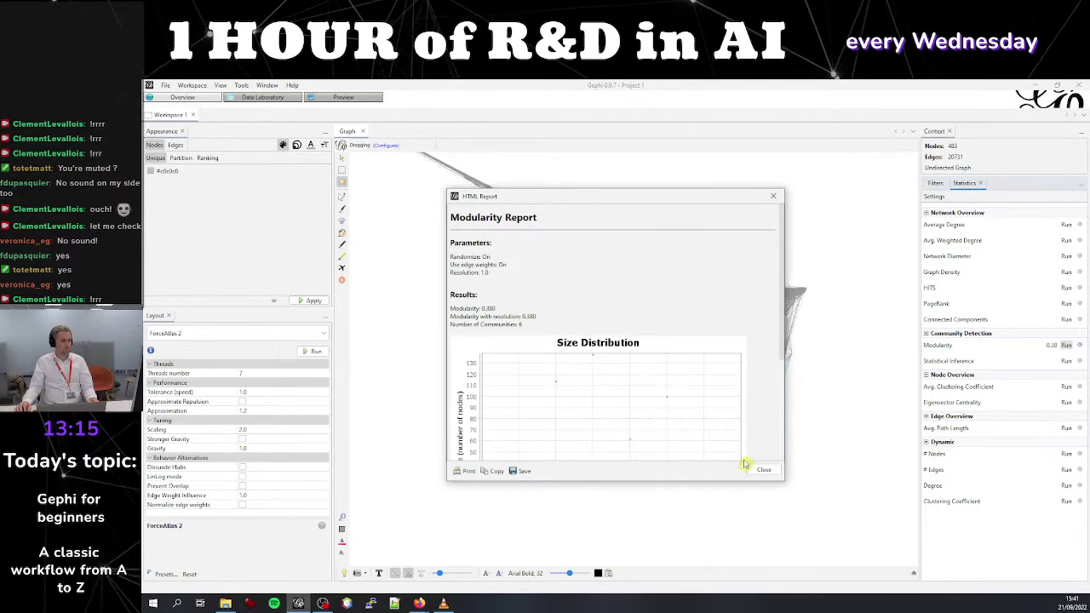
pyautogui.scroll(-5, 733, 399)
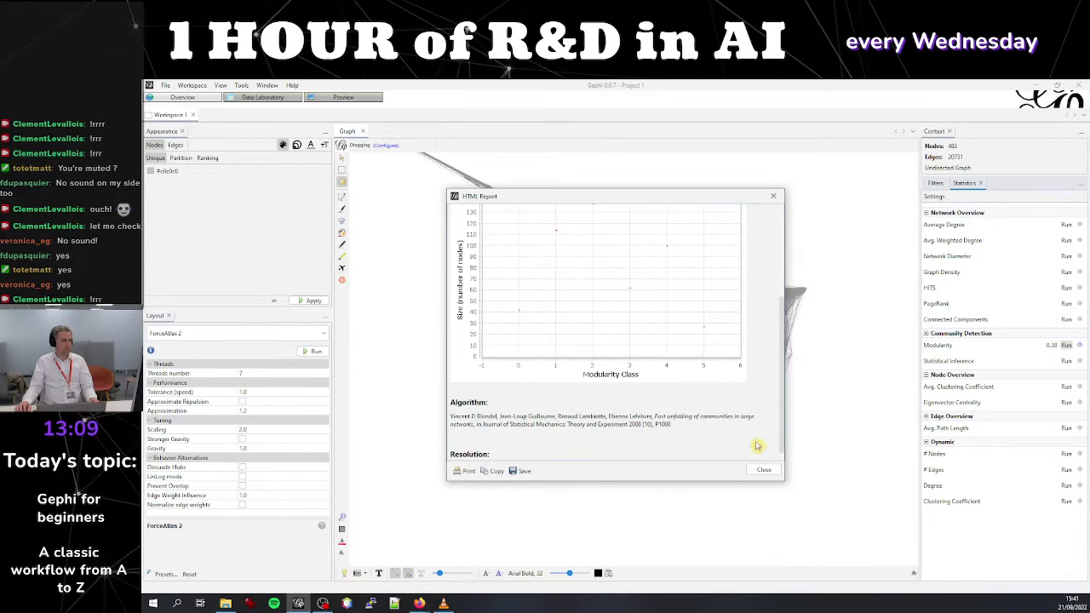
pyautogui.click(764, 470)
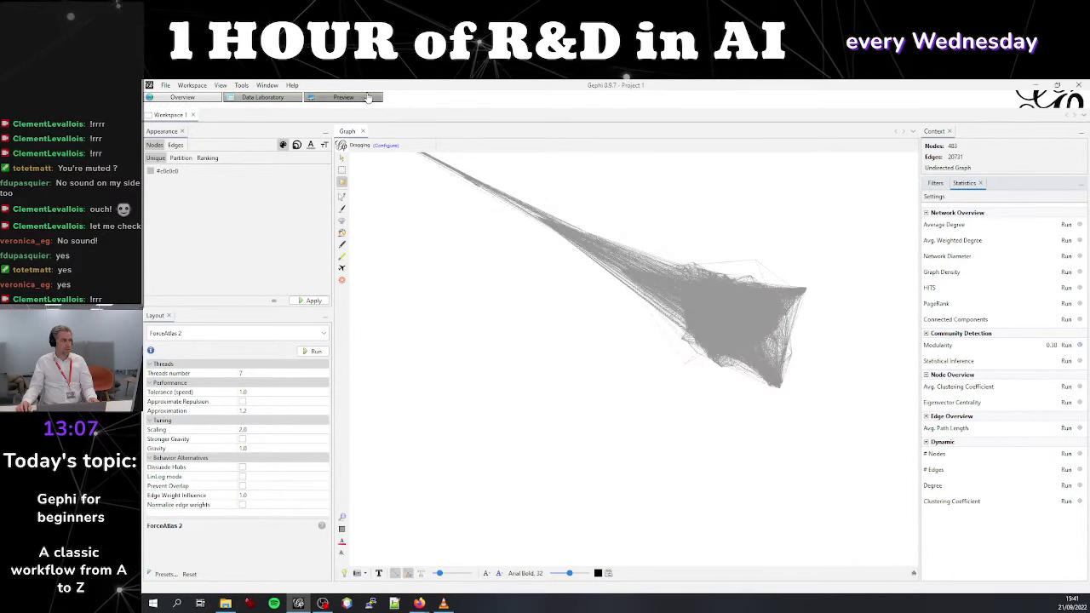
# Examine the accounts in the recomputed modularity classes 0 to 2 in the node table
pyautogui.click(262, 97)
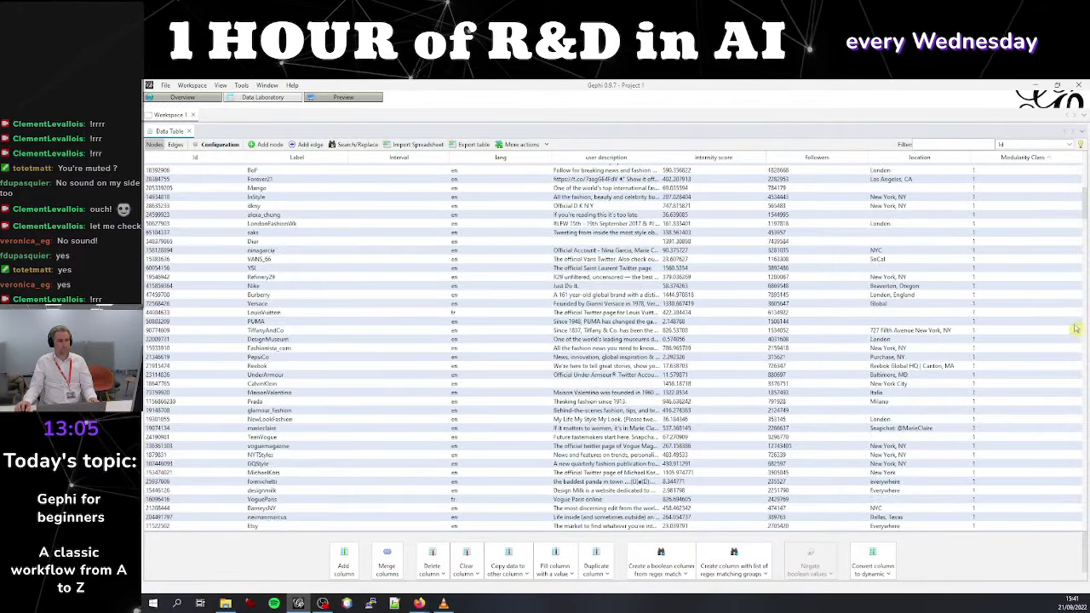
pyautogui.scroll(8, 1076, 329)
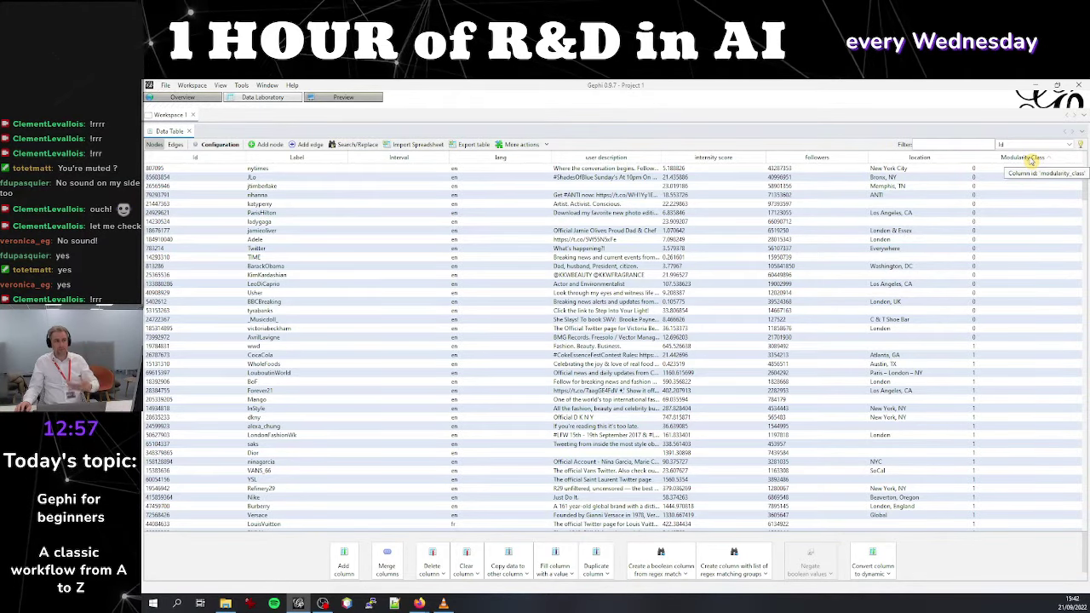
pyautogui.moveTo(1085, 186); pyautogui.dragTo(1086, 314)
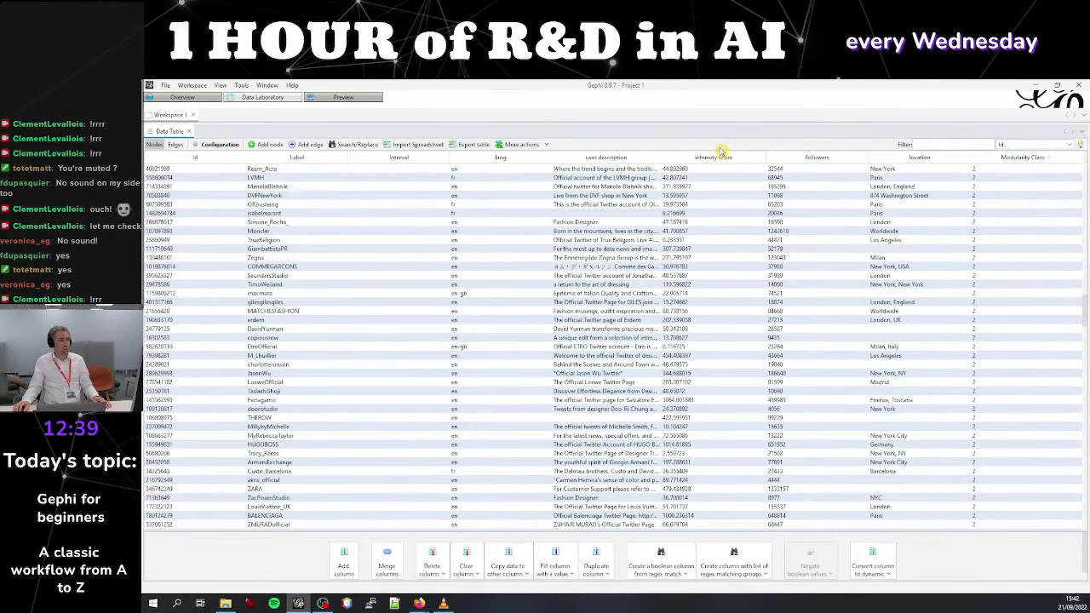
# Run the ForceAtlas 2 layout on the whole network and set its Scaling to 50
pyautogui.click(181, 99)
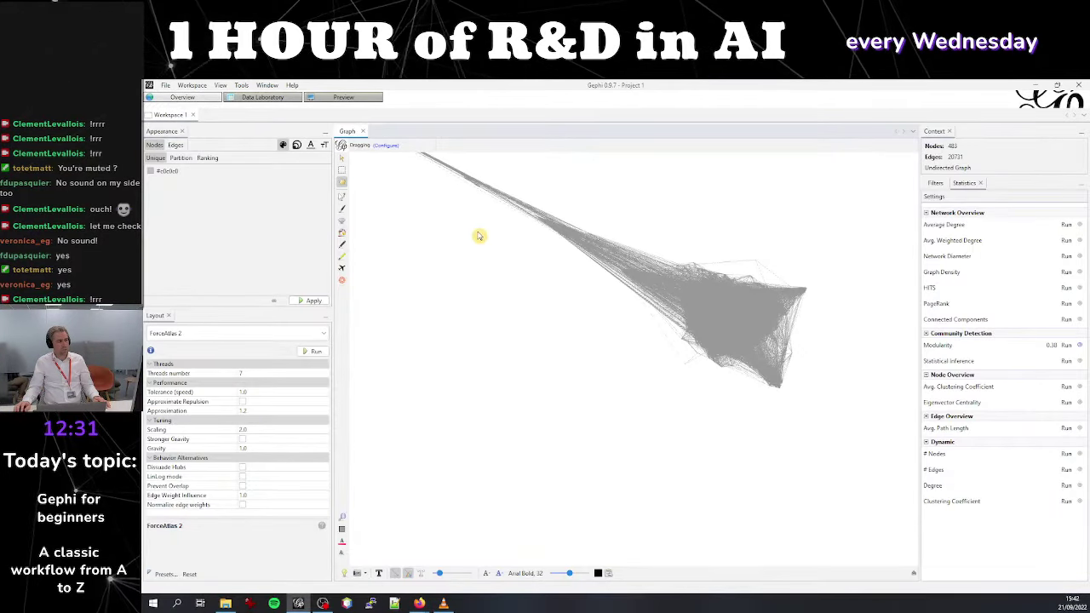
pyautogui.scroll(2, 481, 238)
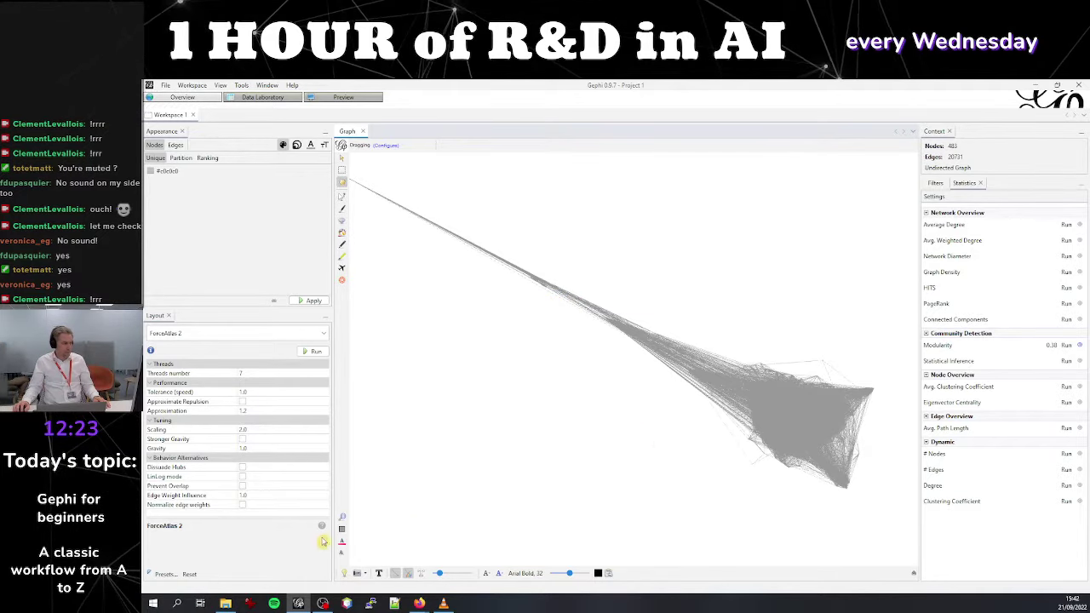
pyautogui.click(344, 519)
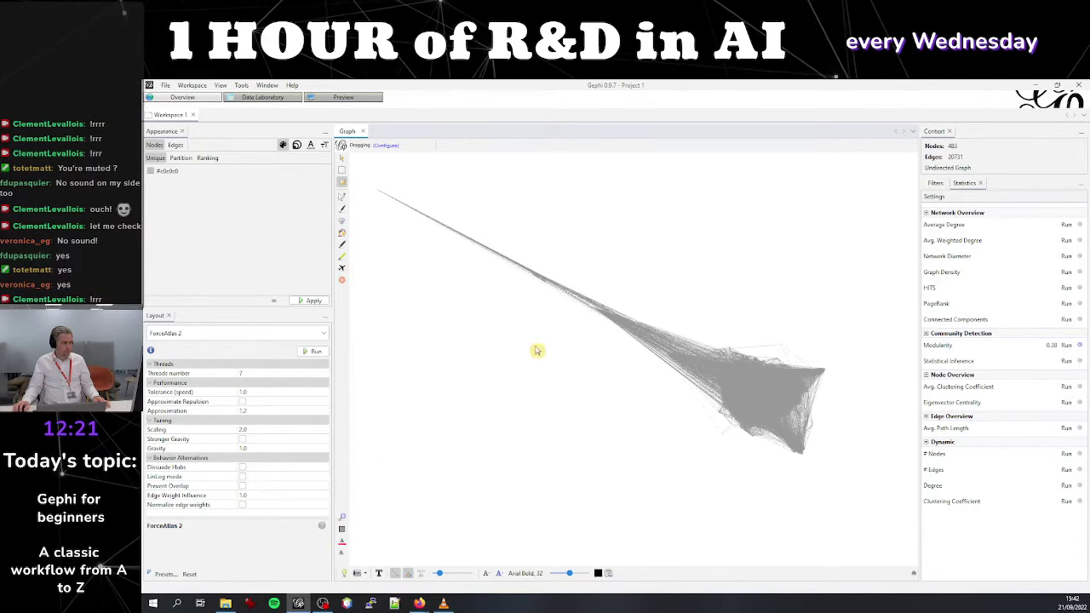
pyautogui.moveTo(537, 350); pyautogui.dragTo(540, 352)
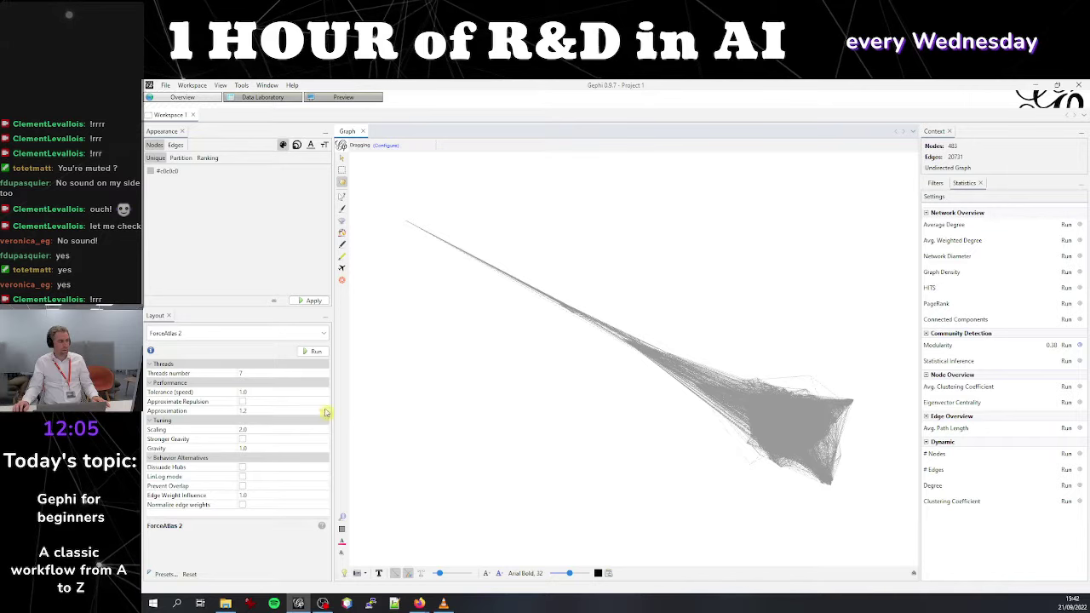
pyautogui.click(317, 356)
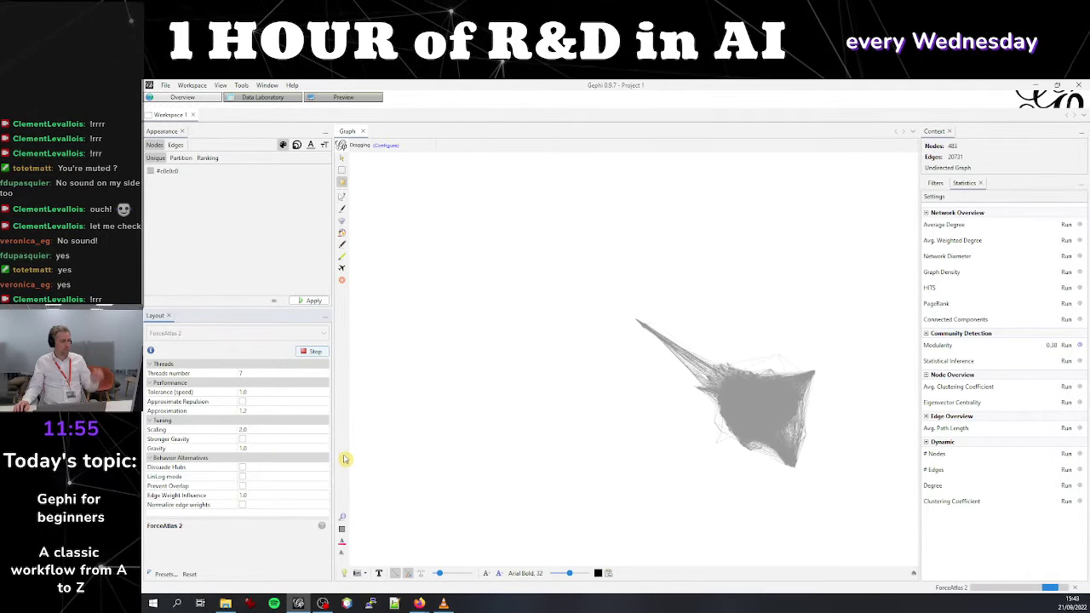
pyautogui.click(245, 430)
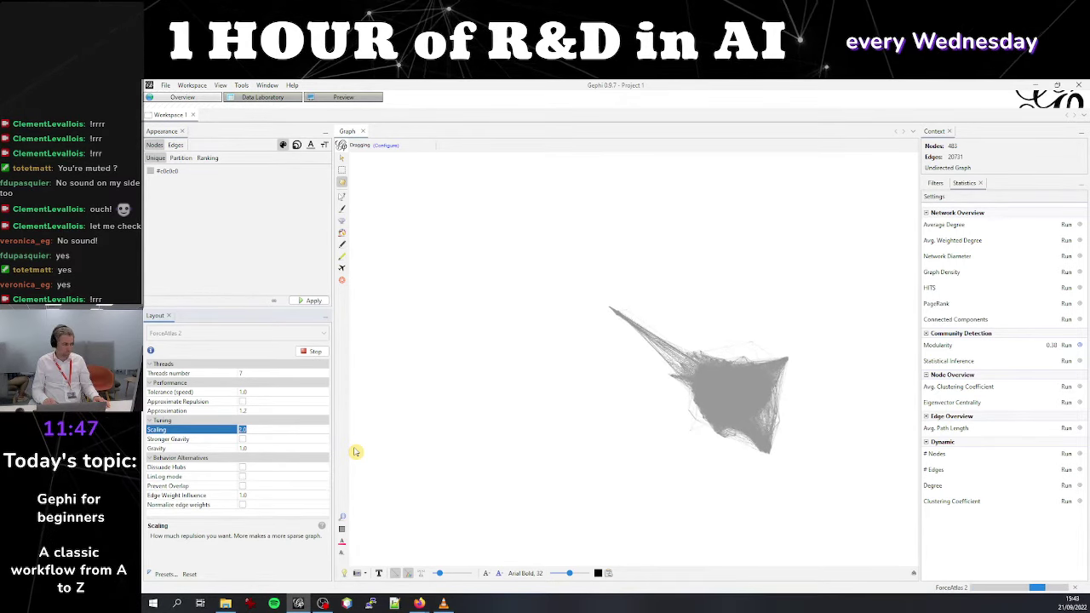
pyautogui.write('50')
pyautogui.press('Return')
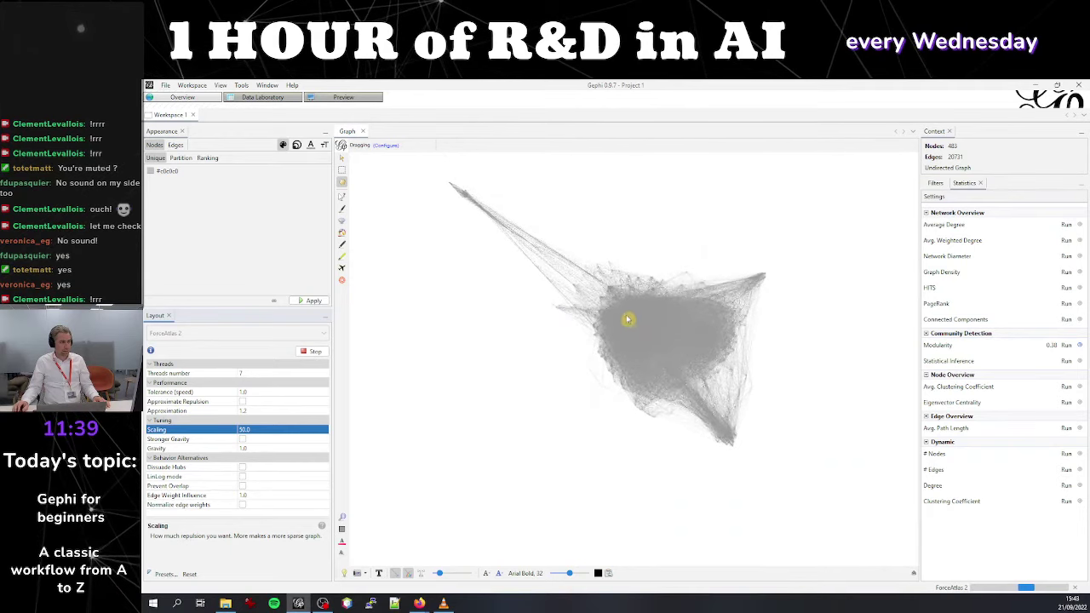
# Inspect the corners of the spreading network and stop the ForceAtlas 2 layout
pyautogui.click(628, 319)
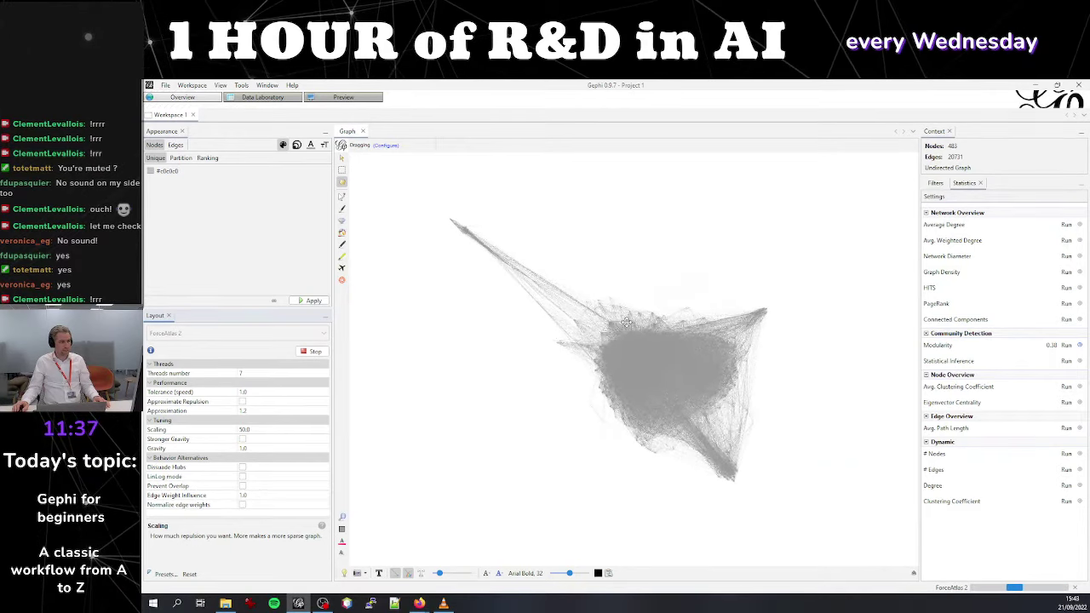
pyautogui.click(627, 326)
pyautogui.moveTo(627, 326)
pyautogui.mouseDown()
pyautogui.moveTo(679, 431)
pyautogui.moveTo(704, 367)
pyautogui.moveTo(682, 426)
pyautogui.mouseUp()
pyautogui.moveTo(772, 337); pyautogui.dragTo(435, 204)
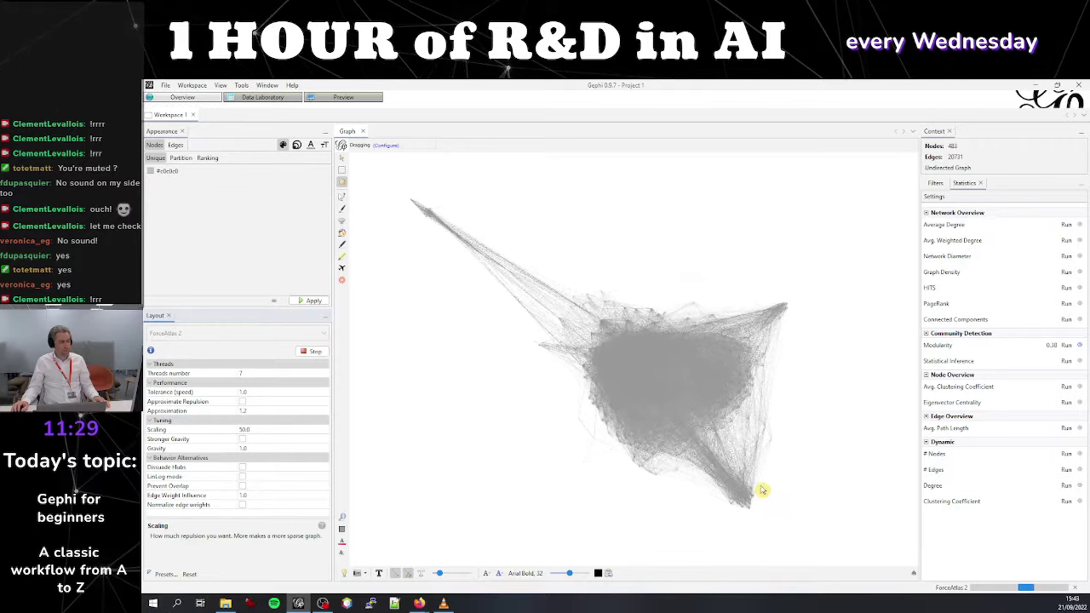
pyautogui.moveTo(762, 489)
pyautogui.mouseDown()
pyautogui.moveTo(769, 482)
pyautogui.moveTo(636, 390)
pyautogui.moveTo(634, 361)
pyautogui.moveTo(660, 349)
pyautogui.moveTo(689, 360)
pyautogui.moveTo(663, 363)
pyautogui.mouseUp()
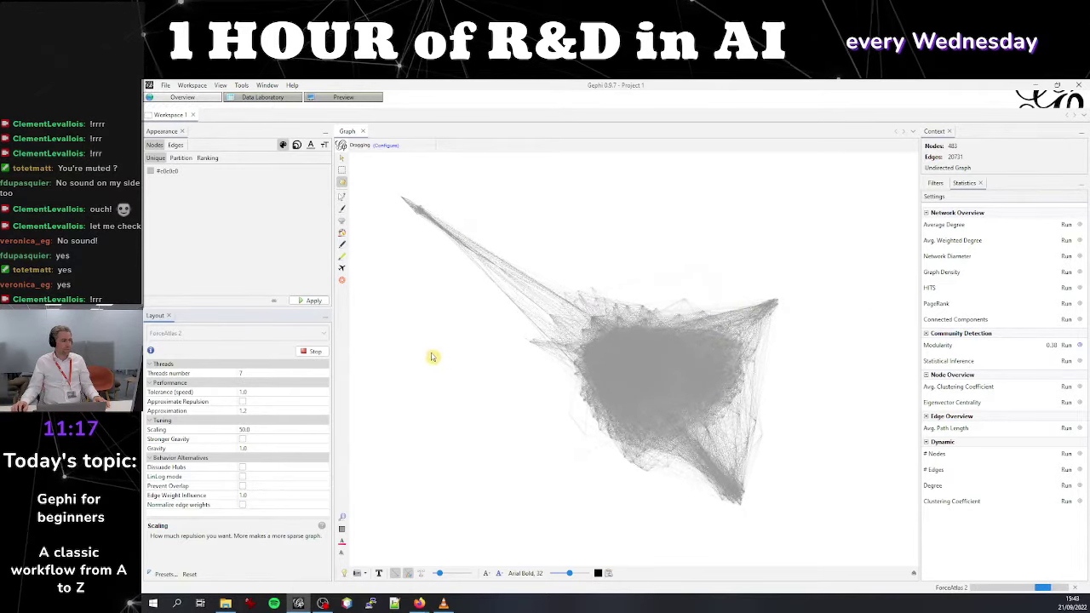
pyautogui.click(314, 353)
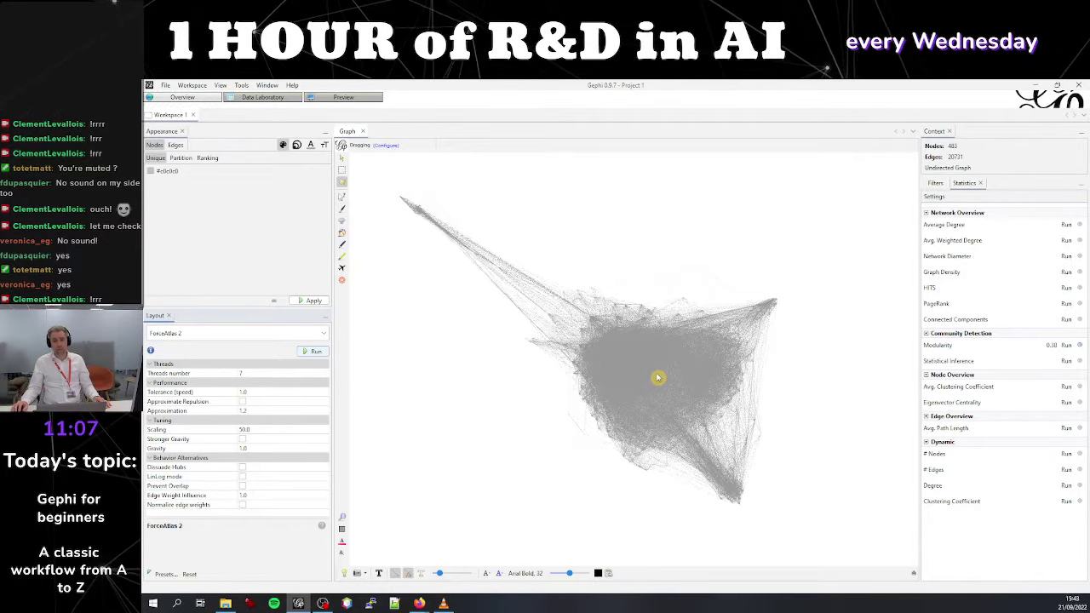
# Choose Modularity Class as the partition attribute for the node colours
pyautogui.click(180, 159)
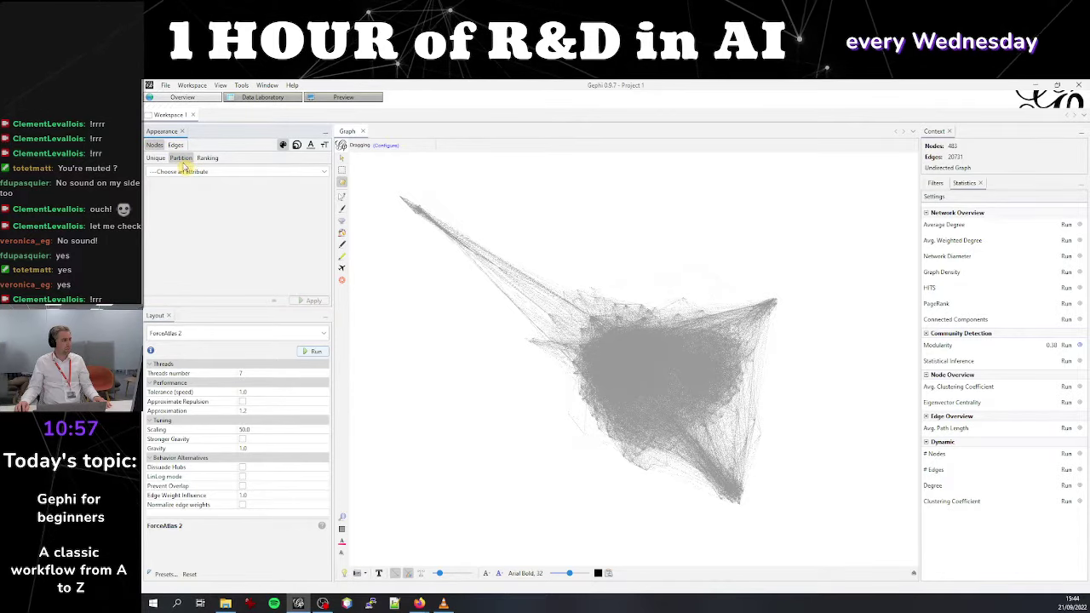
pyautogui.click(221, 173)
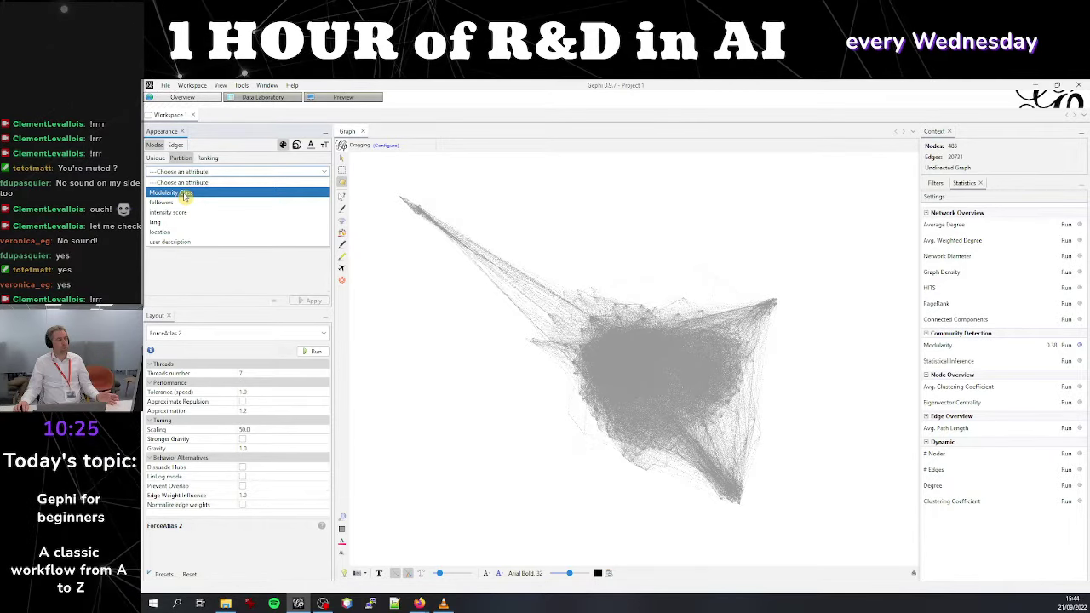
pyautogui.click(185, 194)
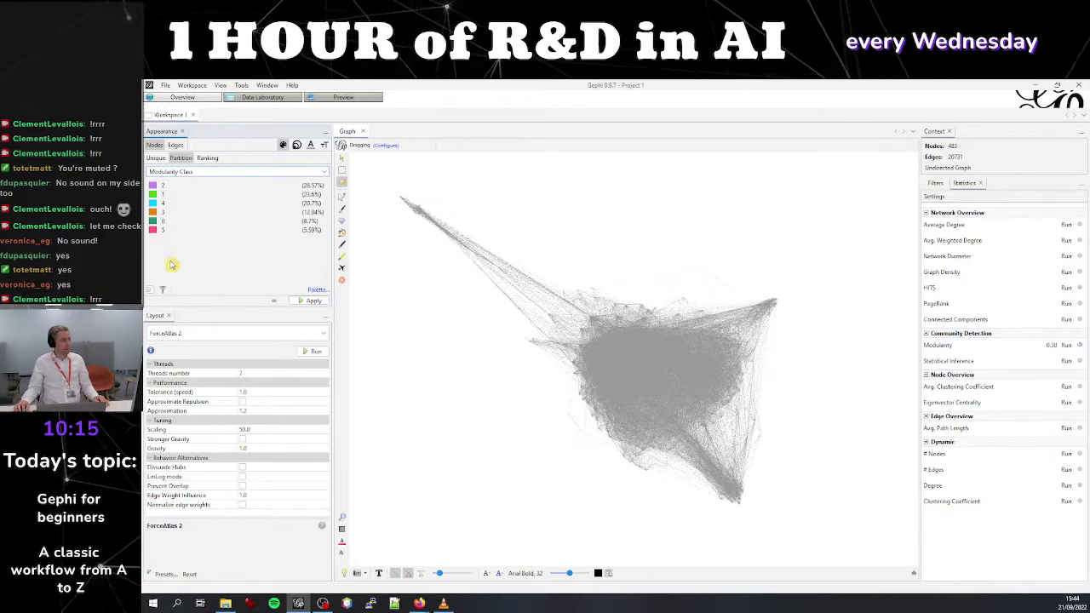
pyautogui.click(322, 295)
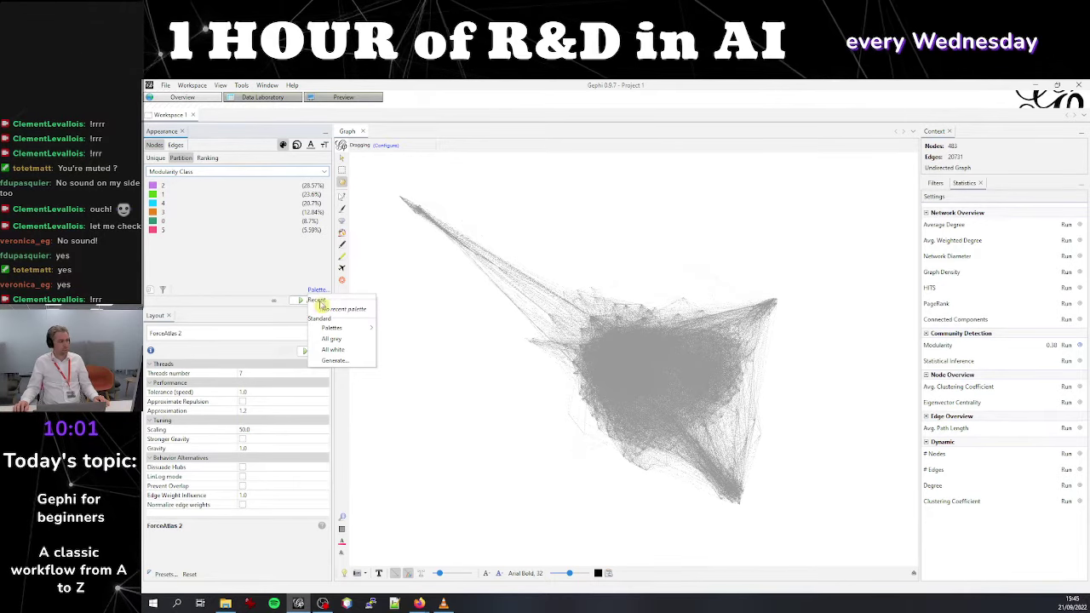
pyautogui.moveTo(330, 329)
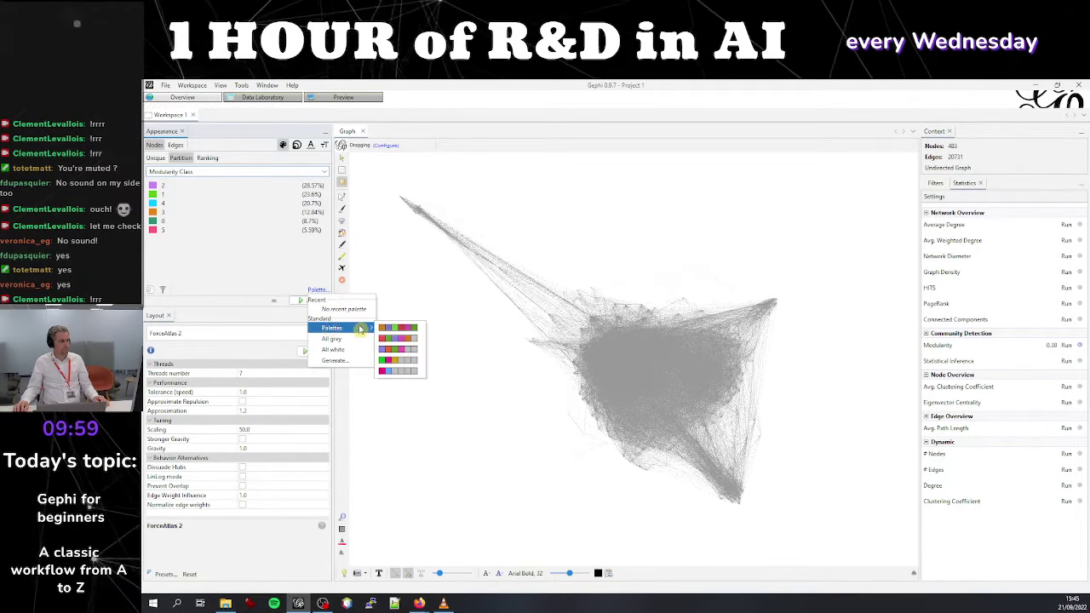
pyautogui.click(258, 244)
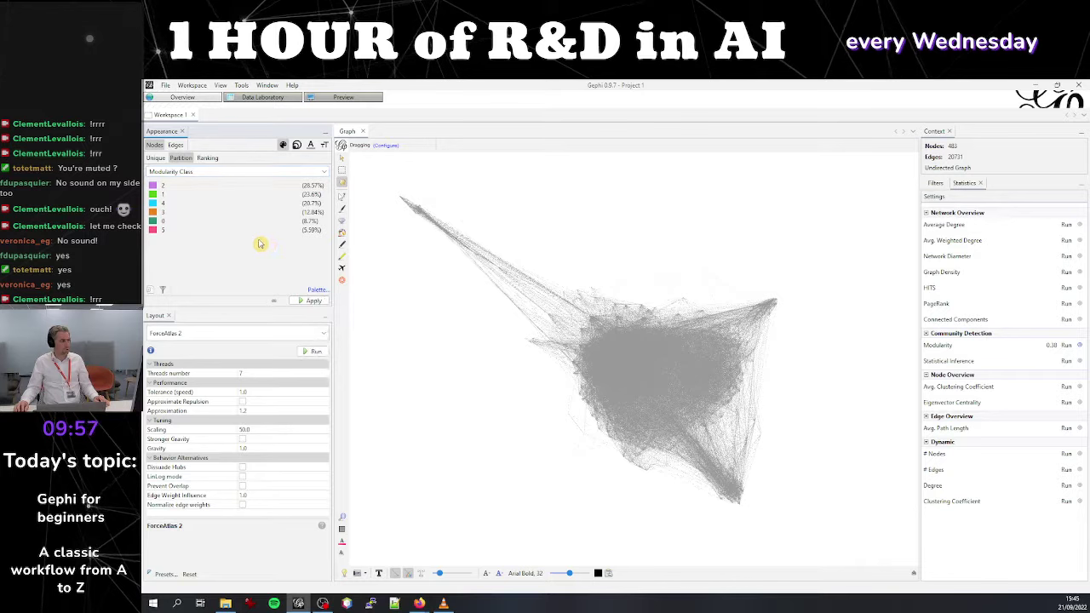
# Apply the Modularity Class colours to the nodes of the network
pyautogui.click(312, 302)
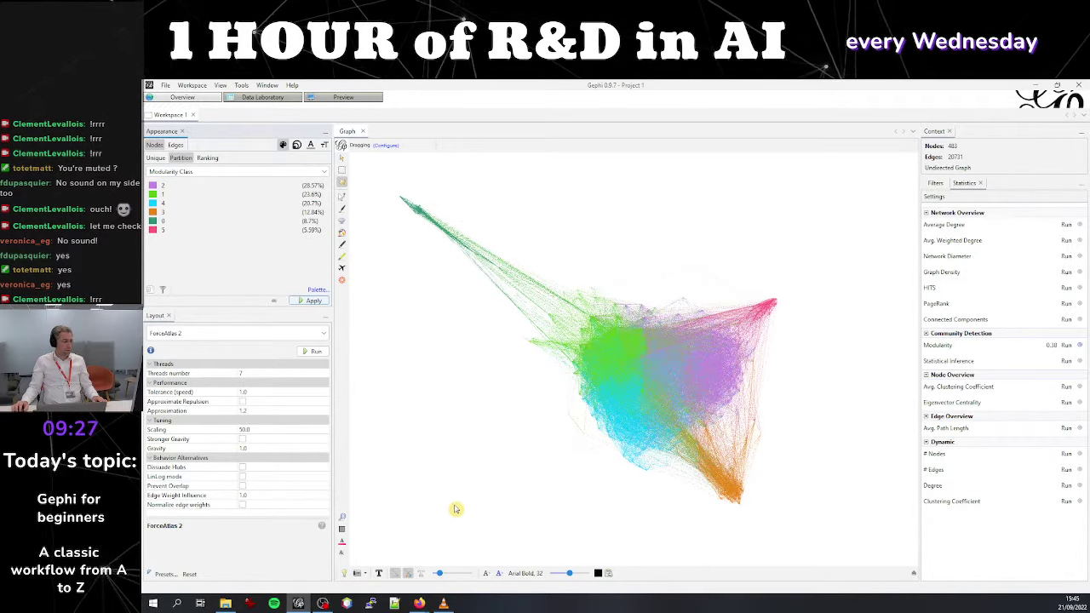
pyautogui.click(346, 574)
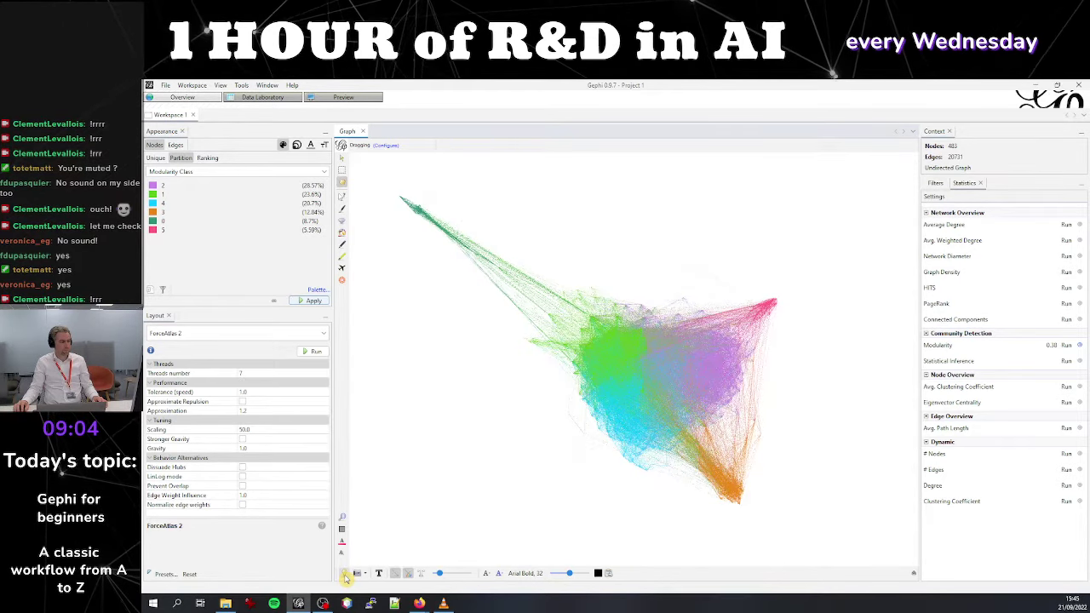
pyautogui.click(344, 574)
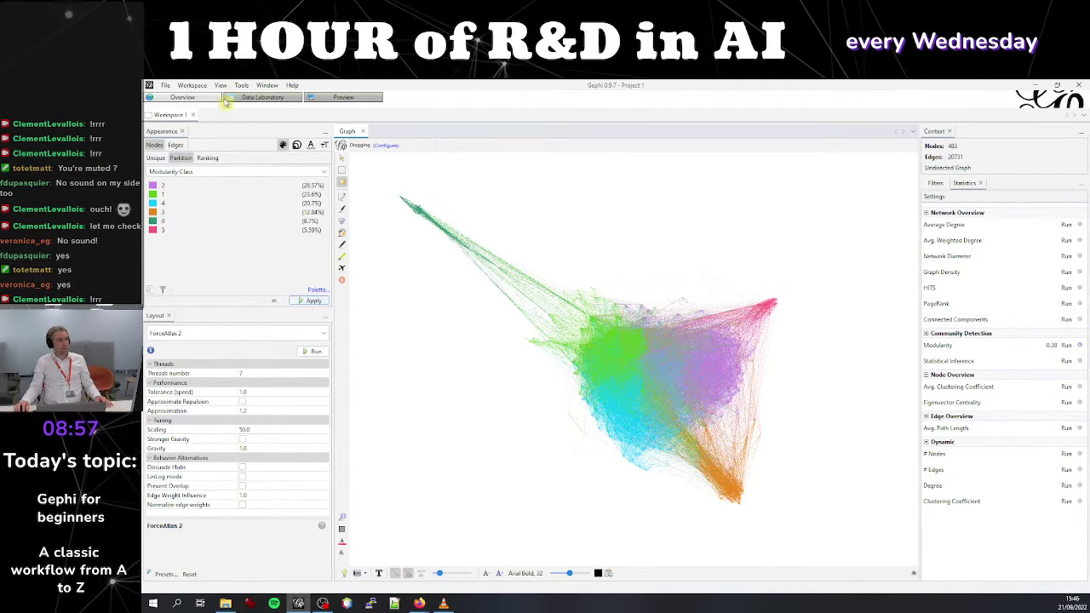
# Examine the Modularity Class values of the accounts in the nodes table, from the first class onwards, and return to the graph
pyautogui.click(255, 96)
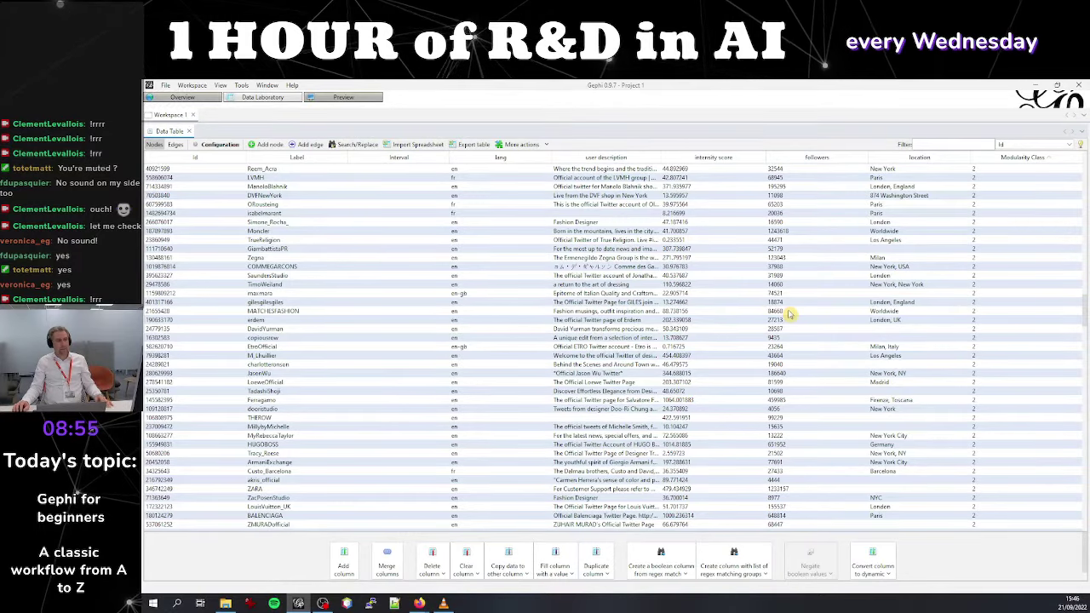
pyautogui.scroll(8, 796, 312)
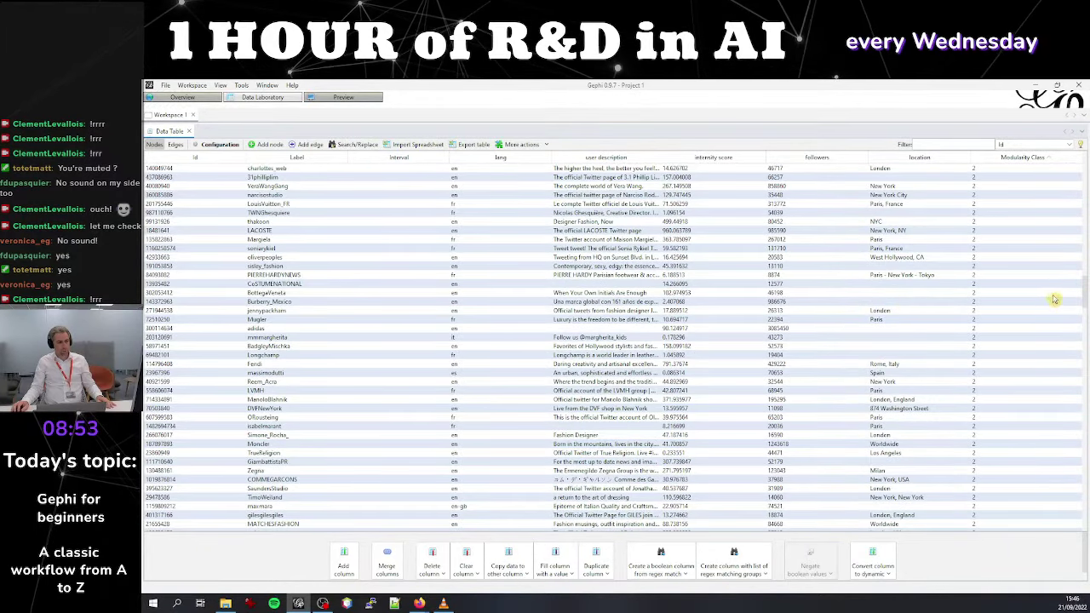
pyautogui.moveTo(1082, 294); pyautogui.dragTo(1084, 177)
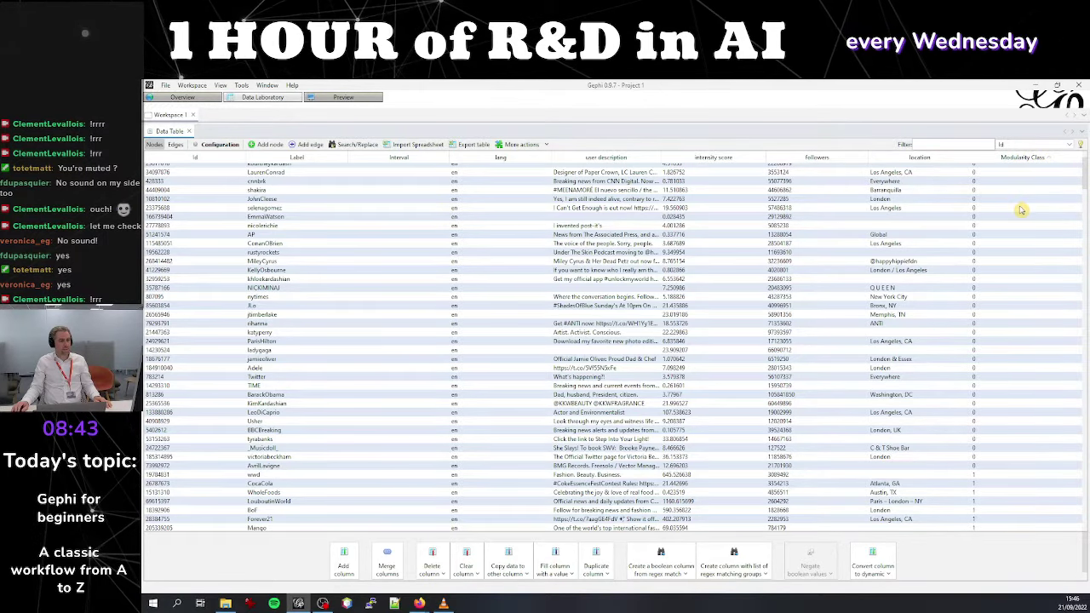
pyautogui.scroll(-3, 1022, 209)
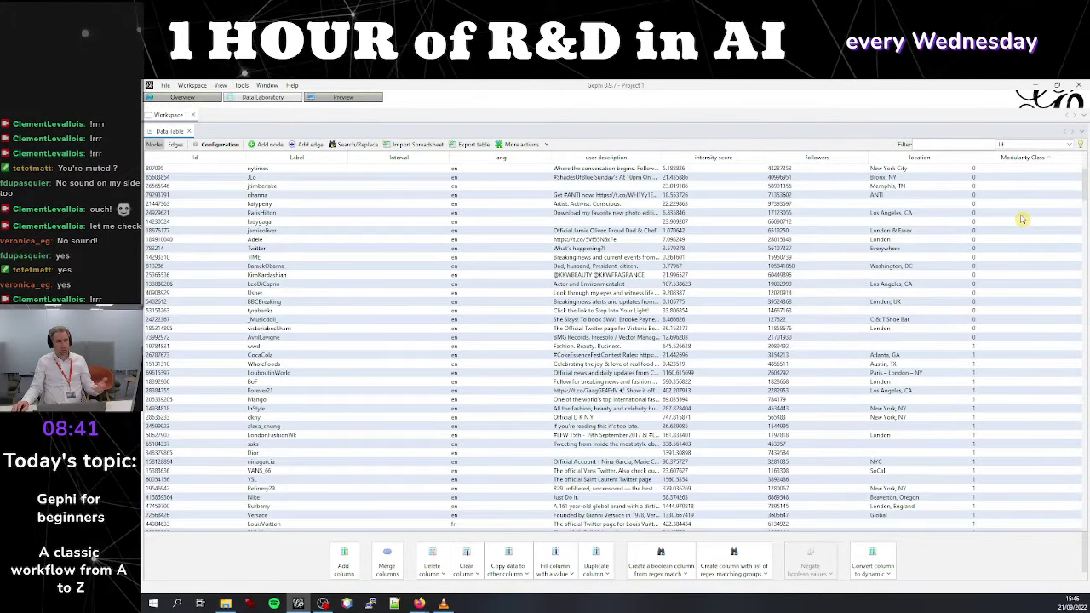
pyautogui.scroll(3, 1026, 212)
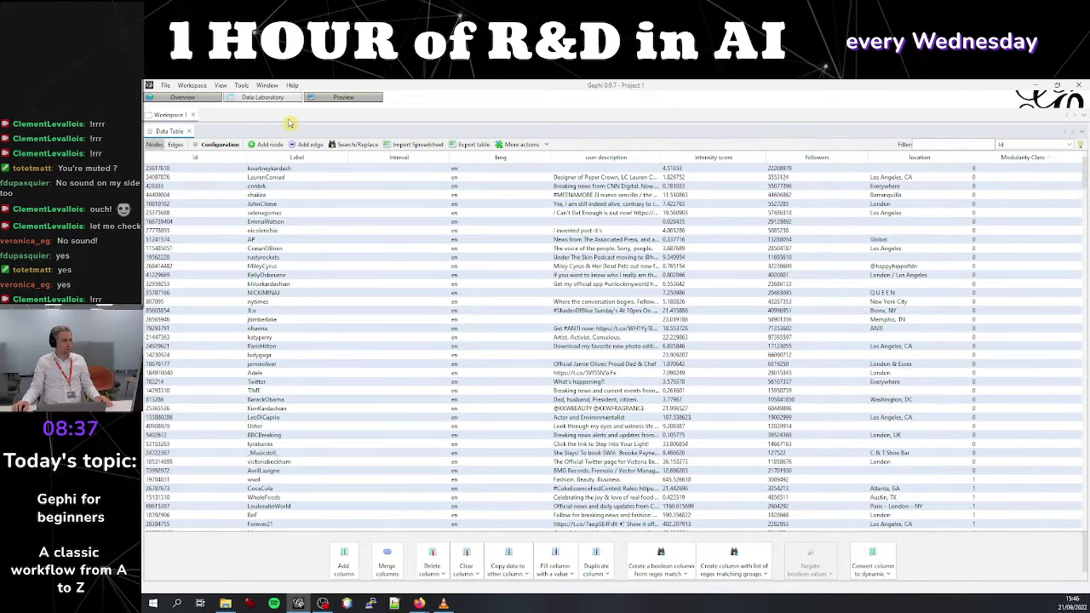
pyautogui.click(182, 98)
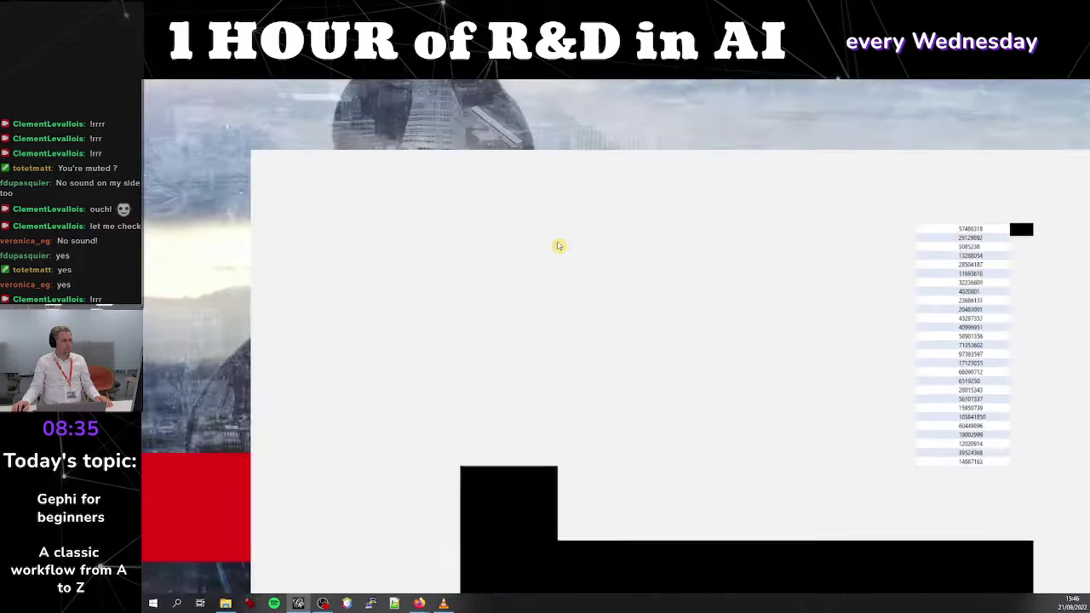
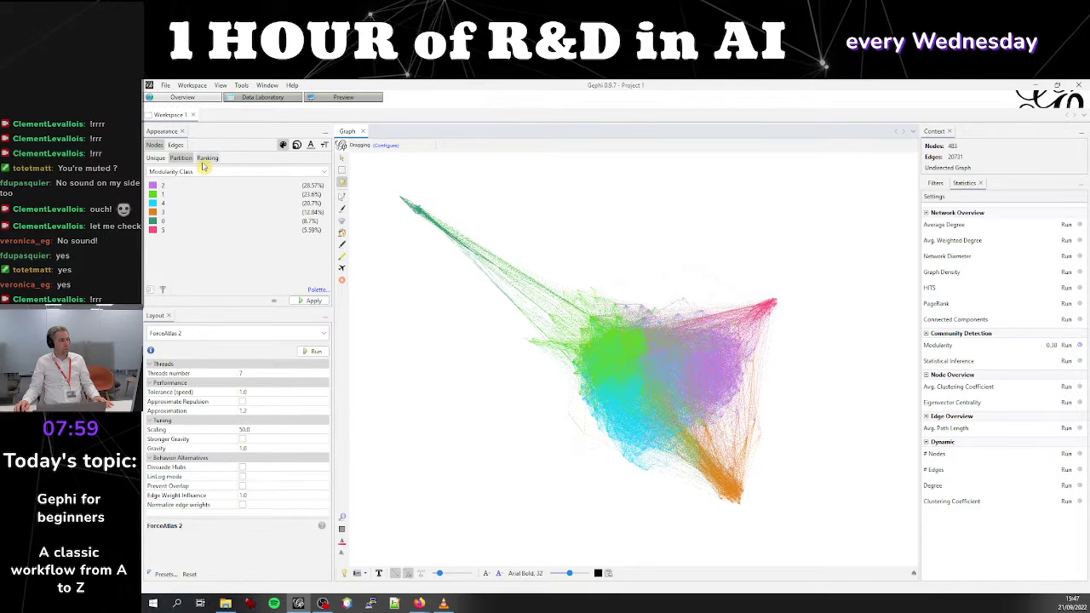
# Choose Degree as the ranking attribute for the node colours
pyautogui.click(207, 158)
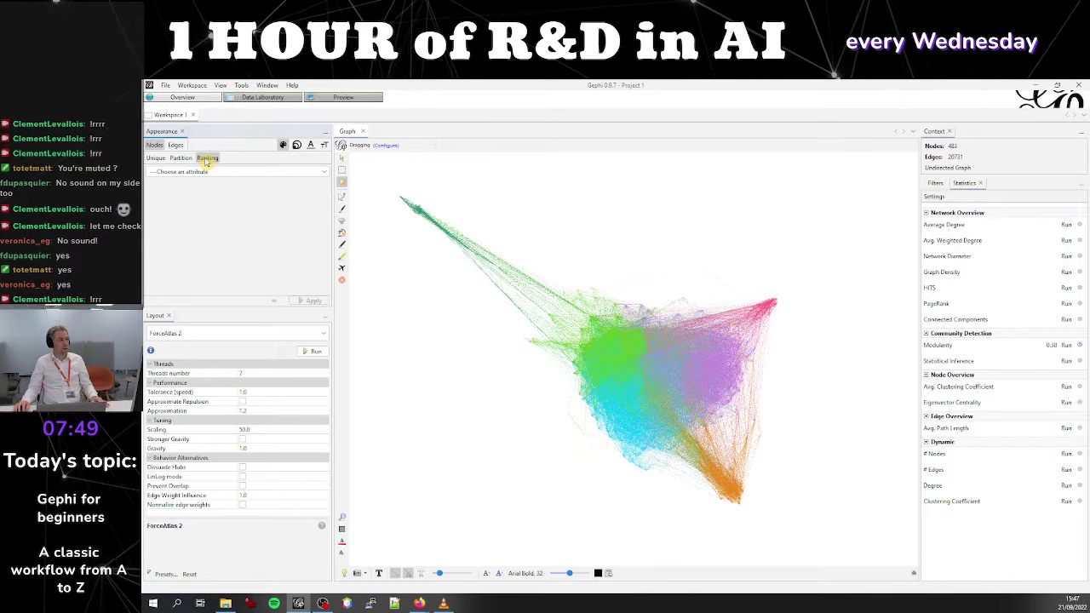
pyautogui.click(212, 172)
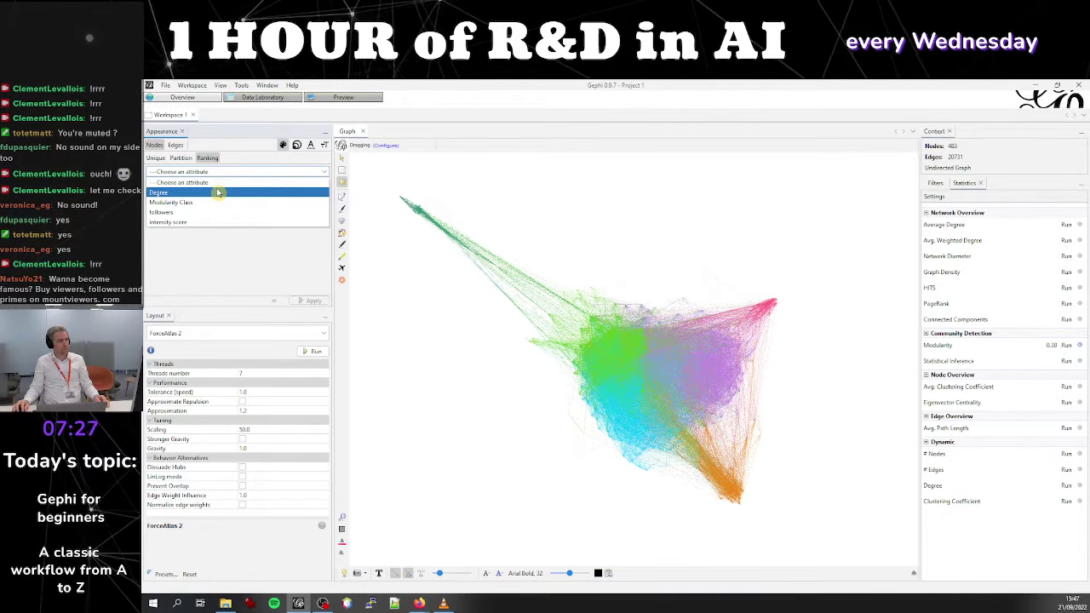
pyautogui.click(218, 192)
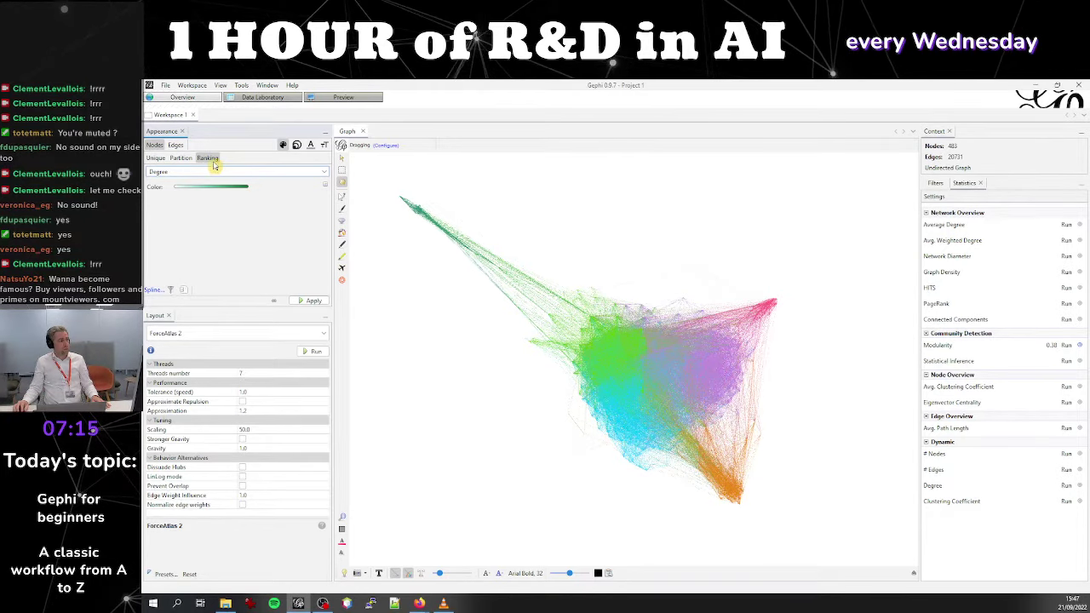
pyautogui.click(218, 174)
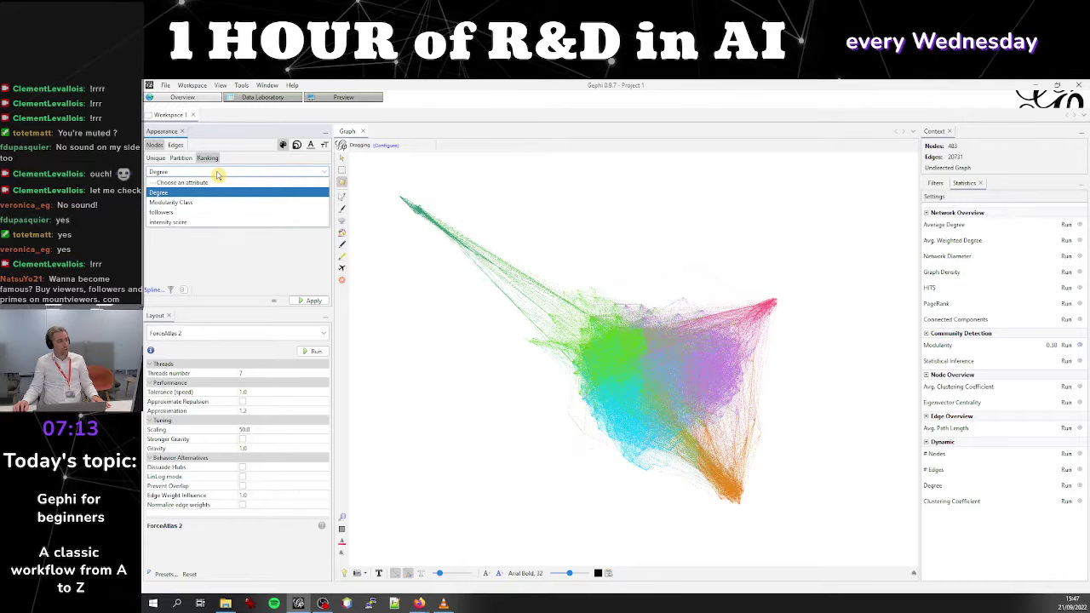
pyautogui.click(218, 192)
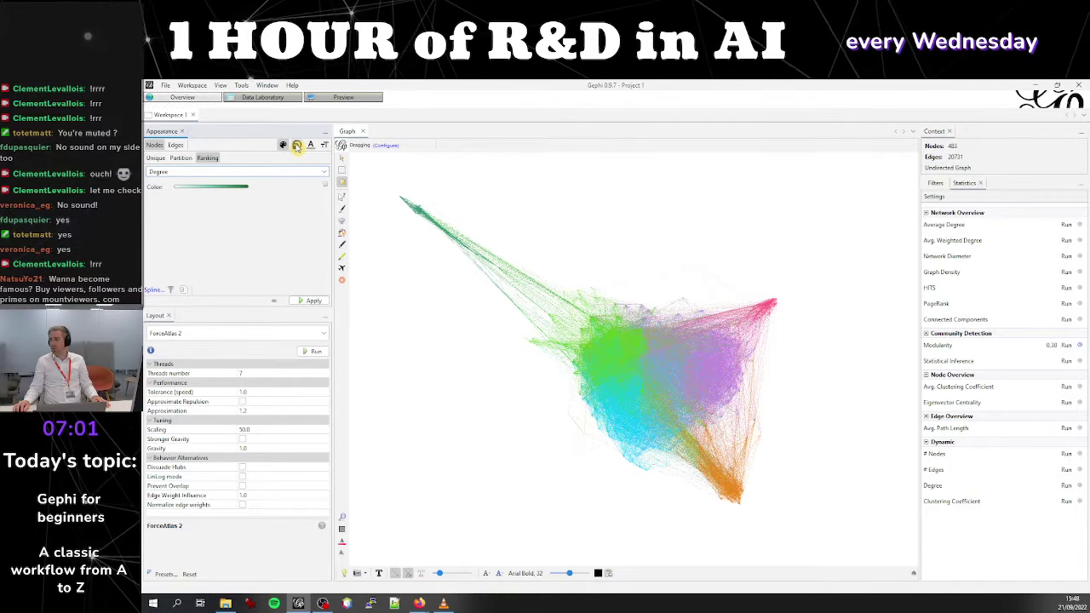
# Choose Degree as the ranking attribute for the node sizes
pyautogui.click(296, 146)
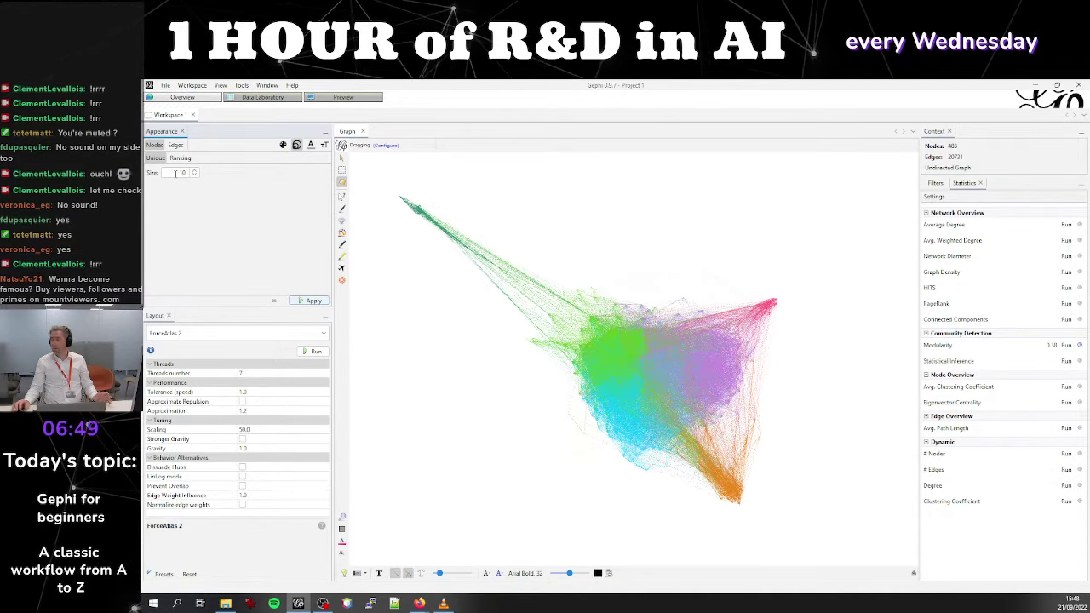
pyautogui.click(178, 158)
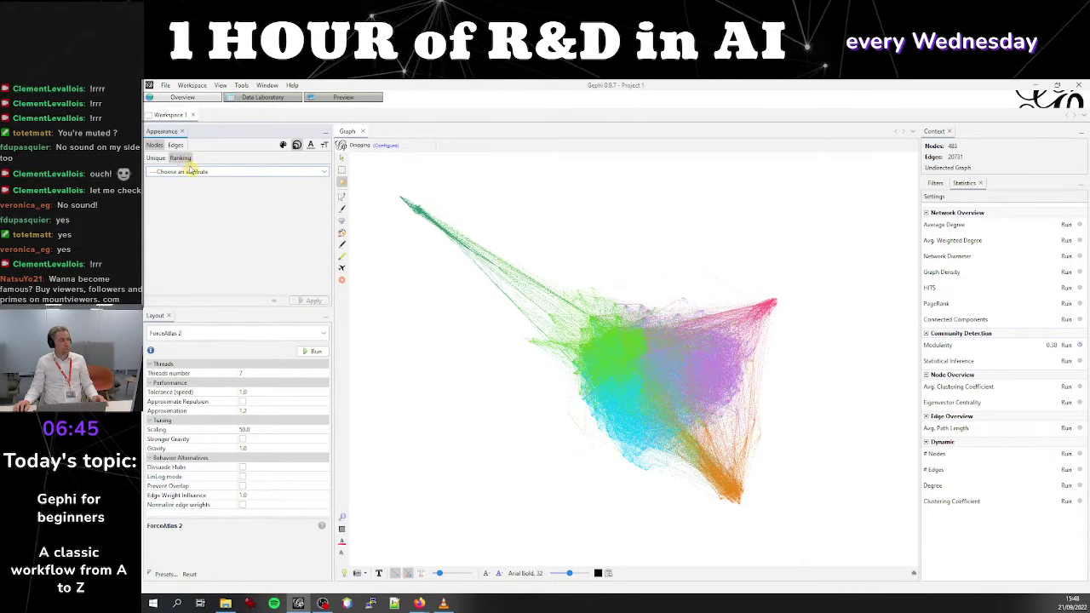
pyautogui.click(195, 173)
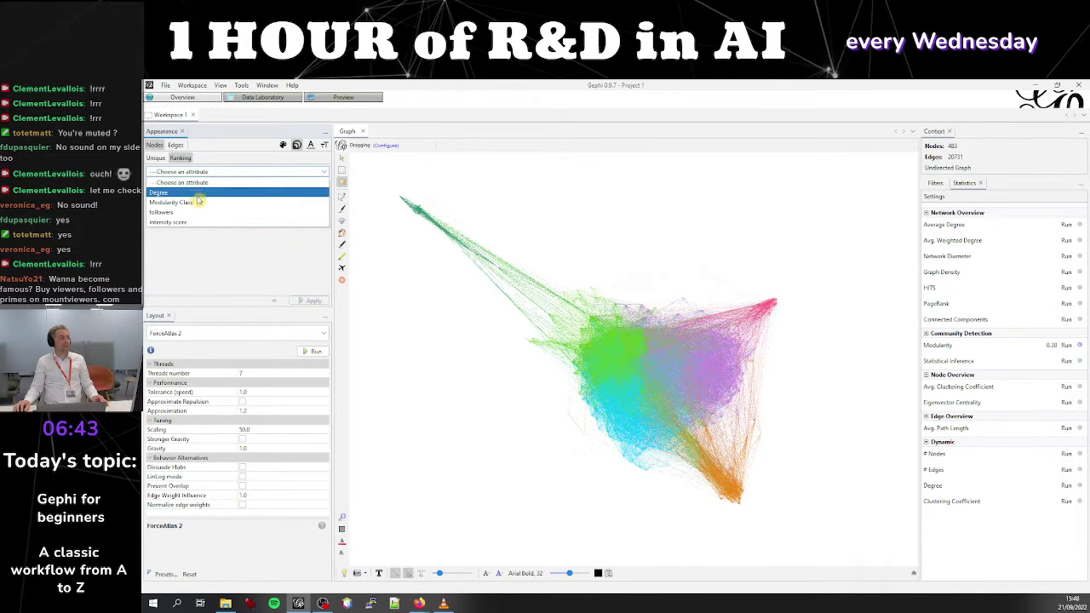
pyautogui.click(200, 194)
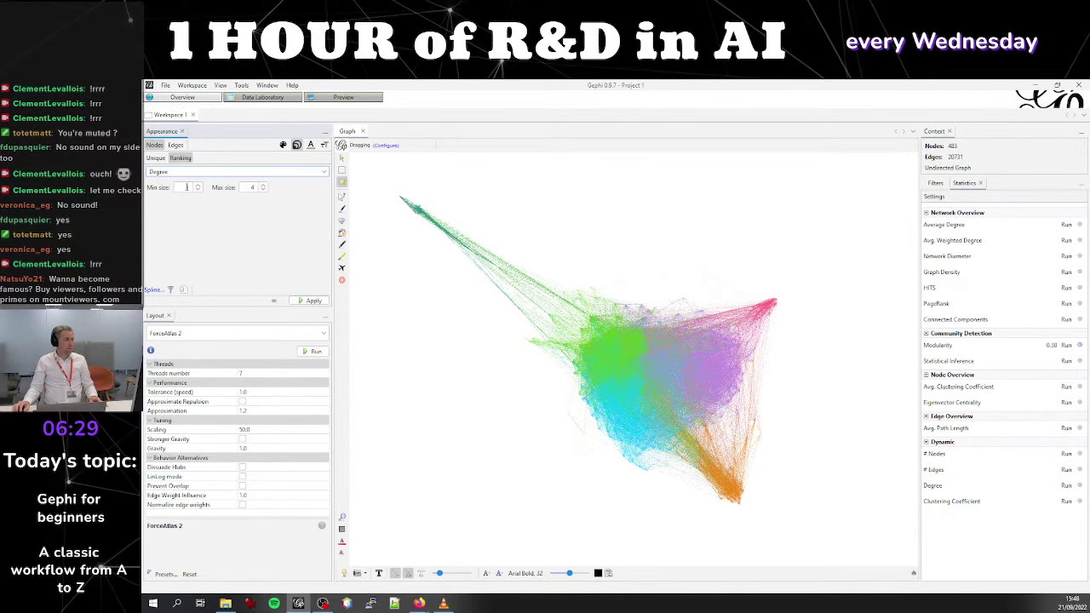
# Size the nodes by Degree with a minimum size of 2 and a maximum size of 20
pyautogui.doubleClick(249, 188)
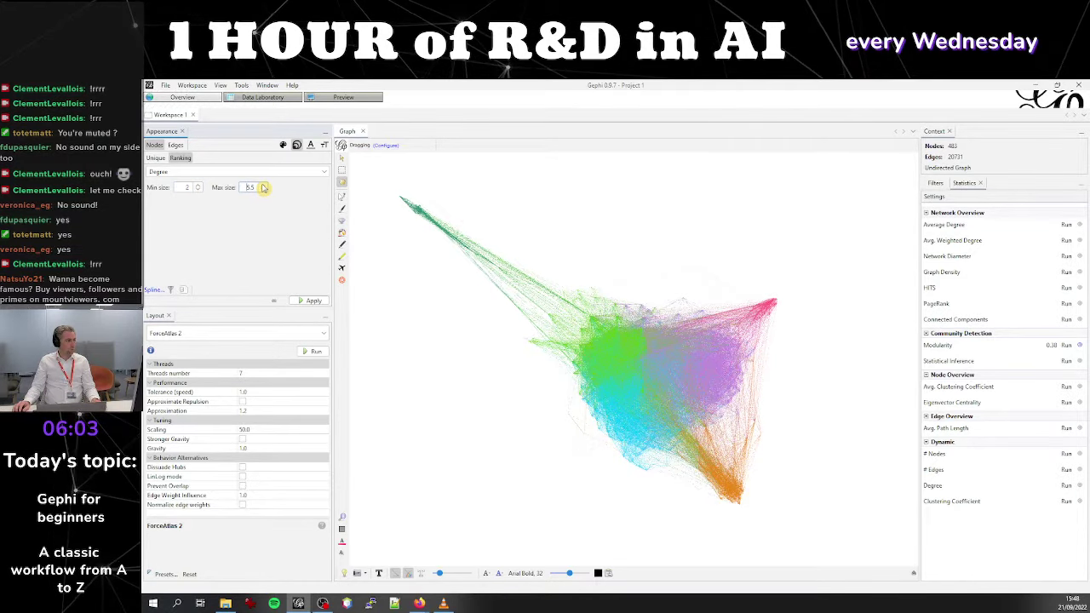
pyautogui.write('14')
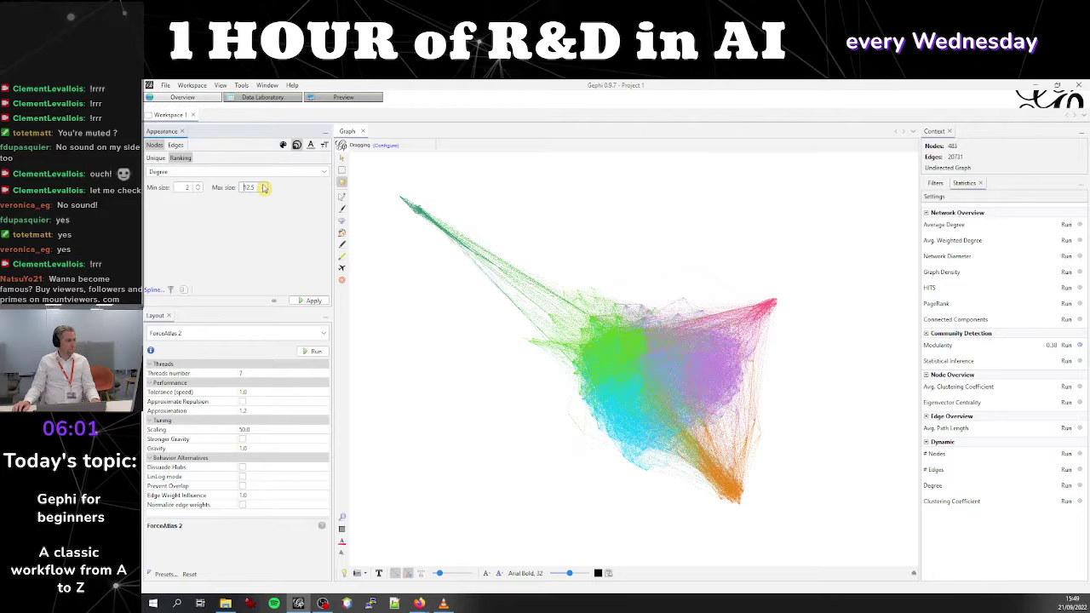
pyautogui.click(264, 186)
pyautogui.click(264, 186)
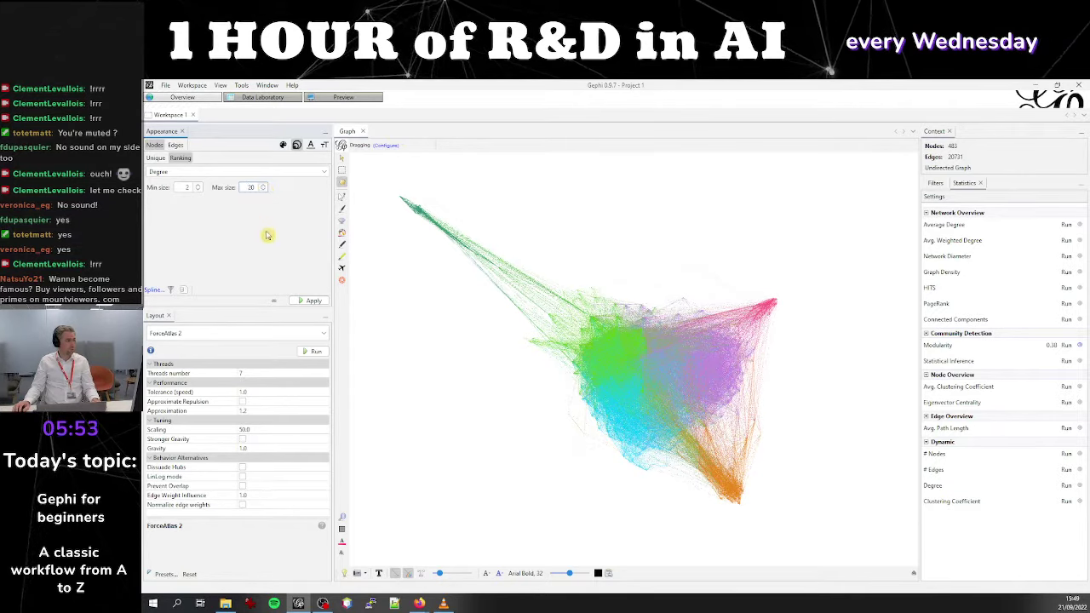
pyautogui.click(312, 302)
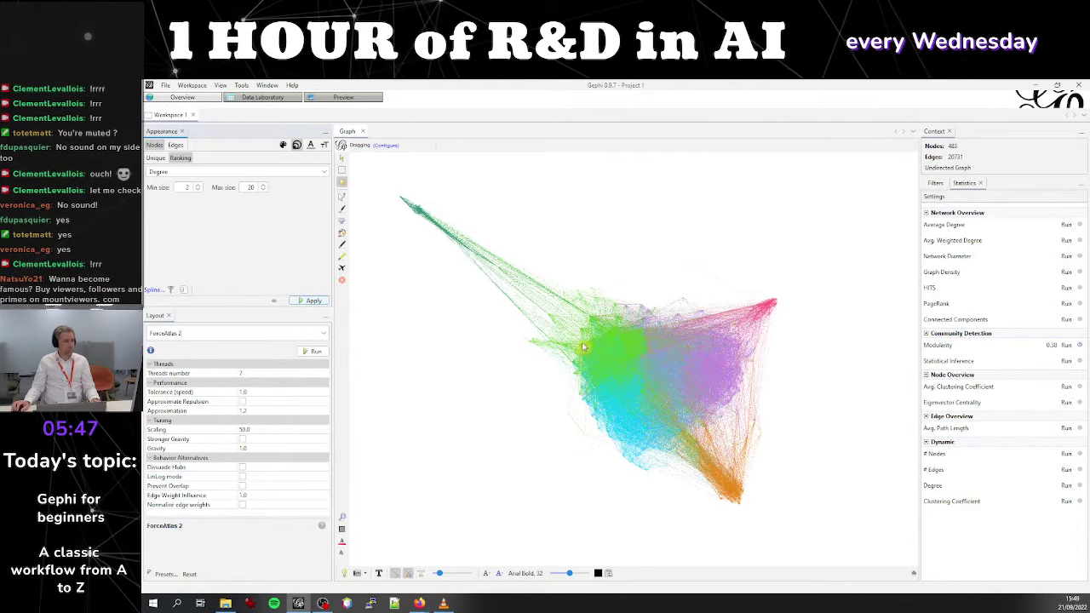
# Raise the maximum node size of the Degree ranking to 50 and apply it to the network
pyautogui.scroll(10, 584, 347)
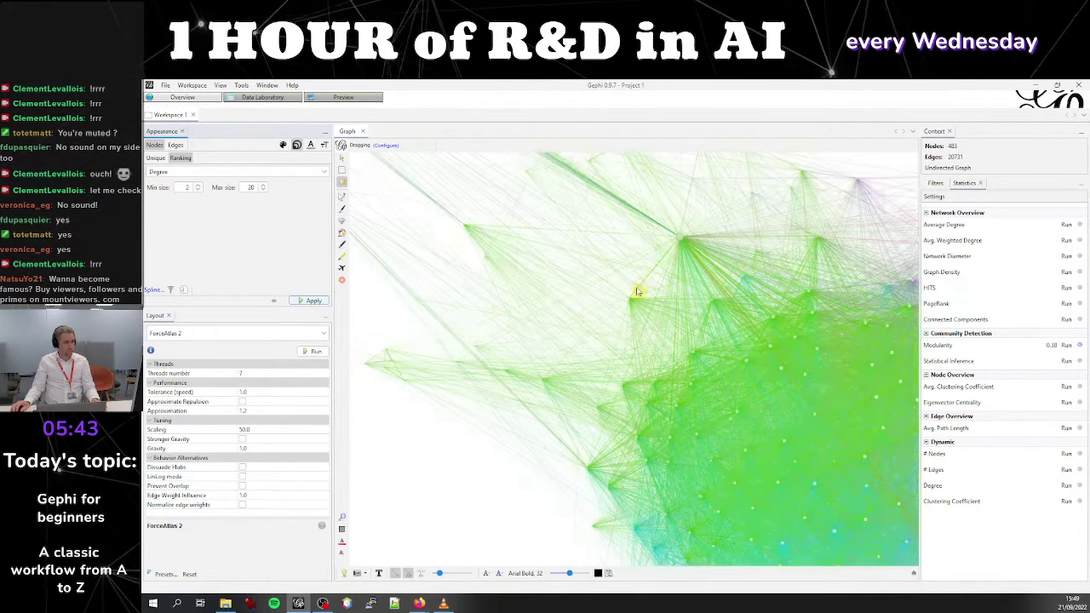
pyautogui.scroll(-10, 637, 291)
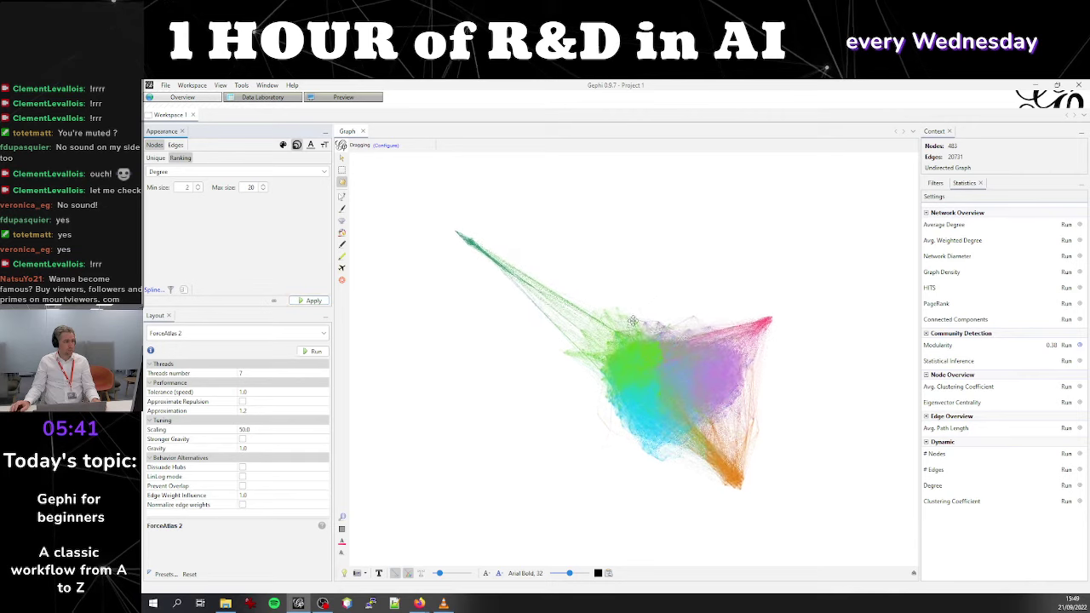
pyautogui.moveTo(633, 321); pyautogui.dragTo(591, 326)
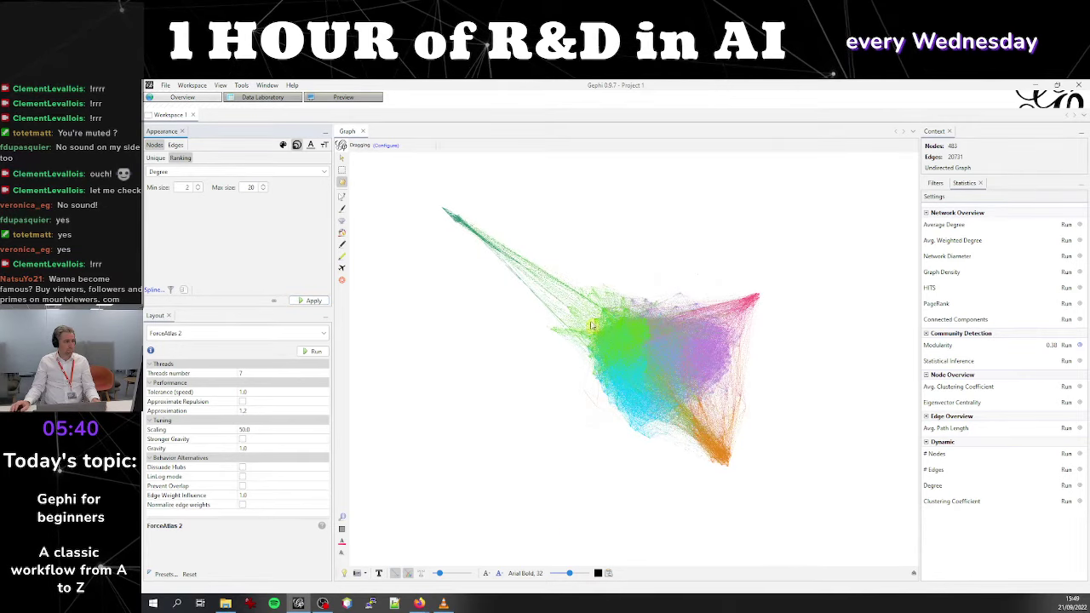
pyautogui.doubleClick(251, 188)
pyautogui.write('14.5')
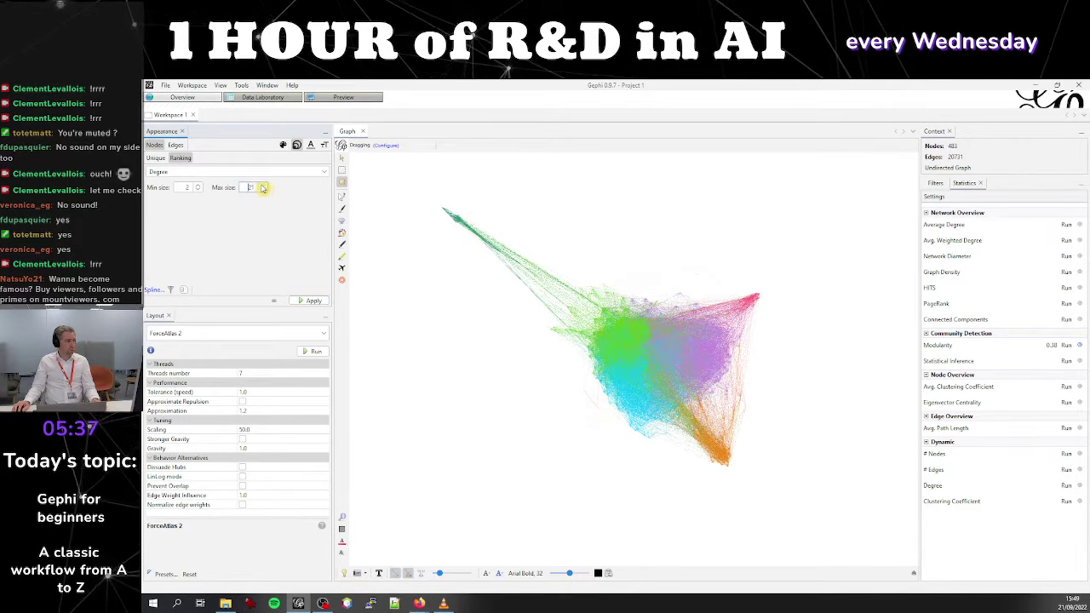
pyautogui.press('BackSpace')
pyautogui.press('BackSpace')
pyautogui.press('BackSpace')
pyautogui.press('BackSpace')
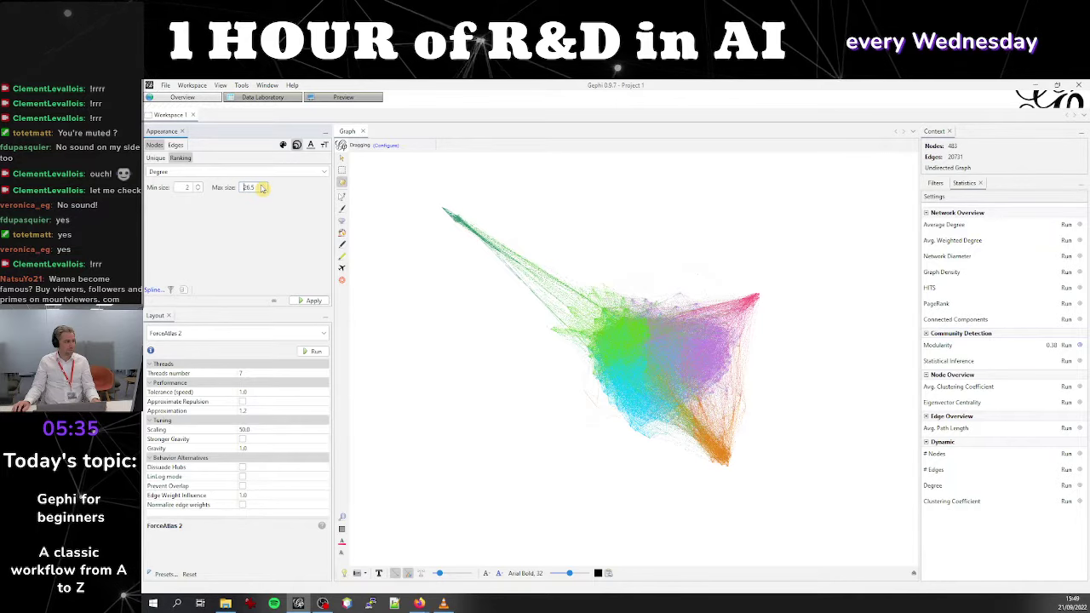
pyautogui.write('1015.5')
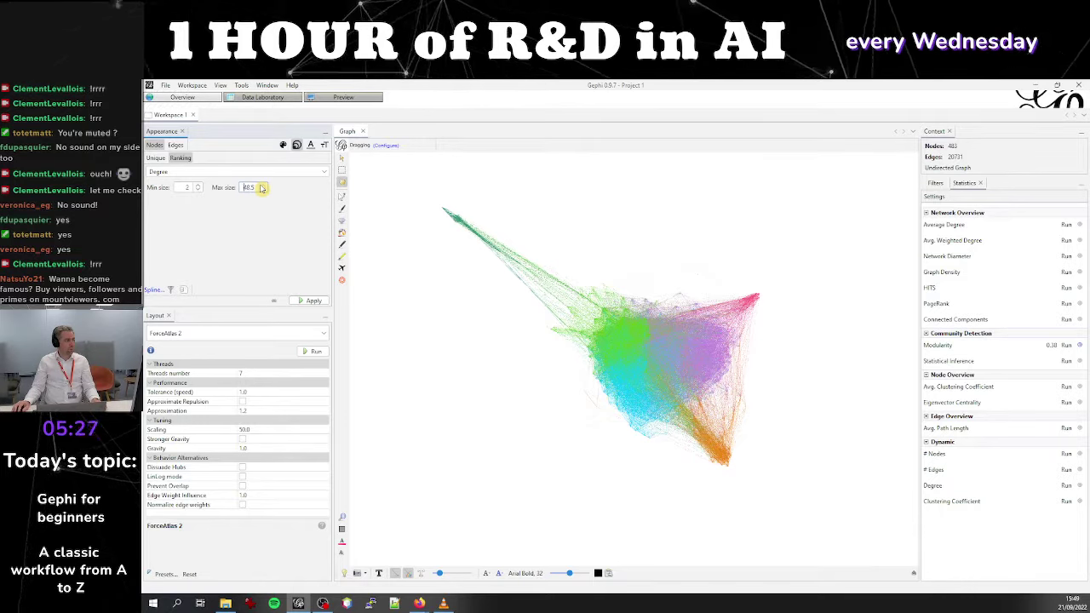
pyautogui.click(311, 301)
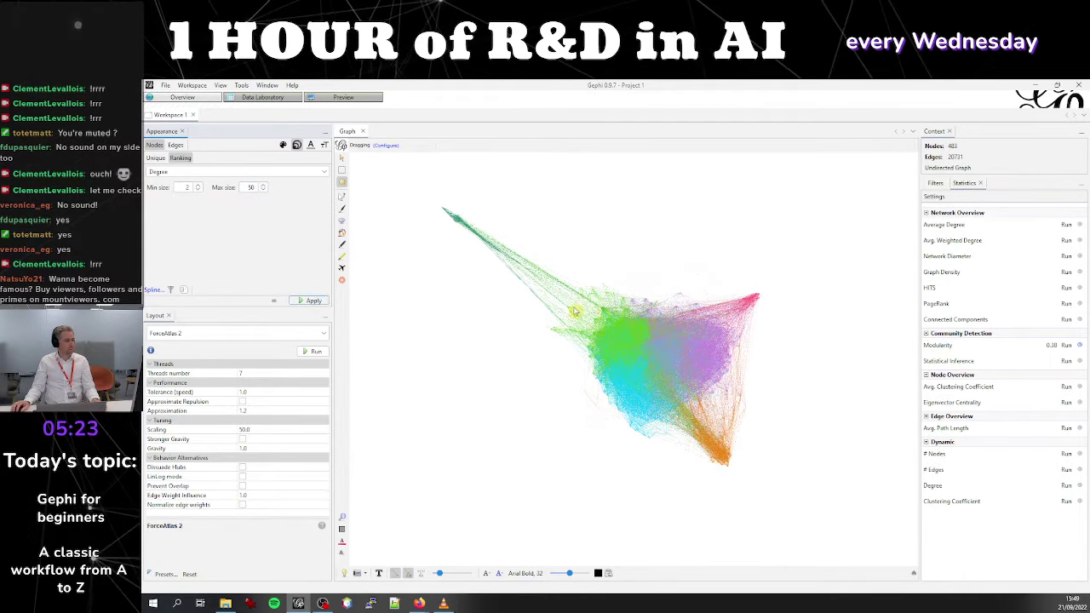
# Inspect the resized nodes around the large green node at the upper edge of the green community
pyautogui.scroll(1, 632, 304)
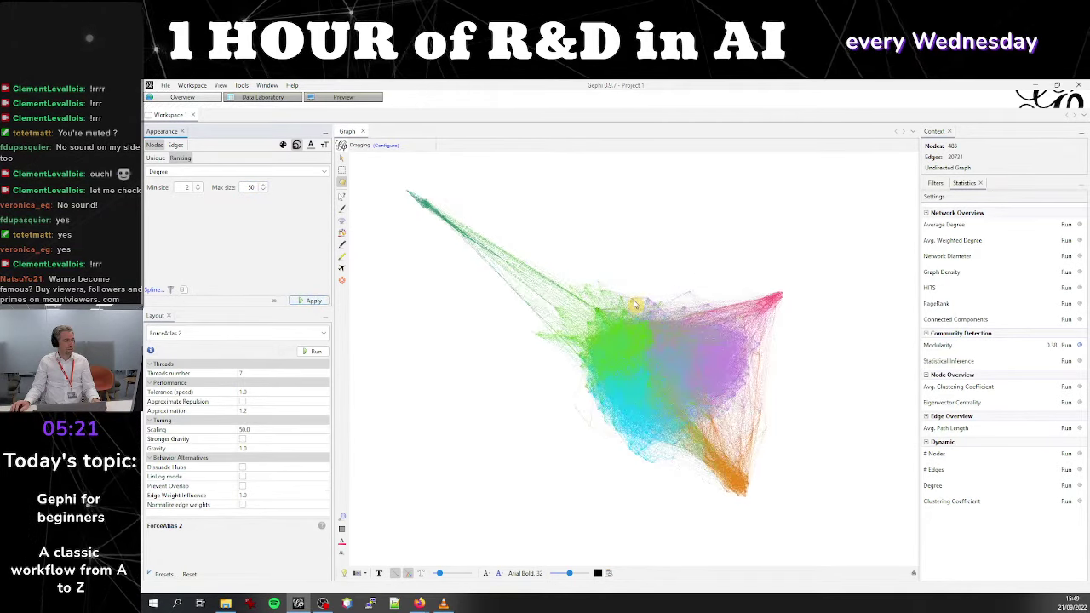
pyautogui.scroll(5, 635, 304)
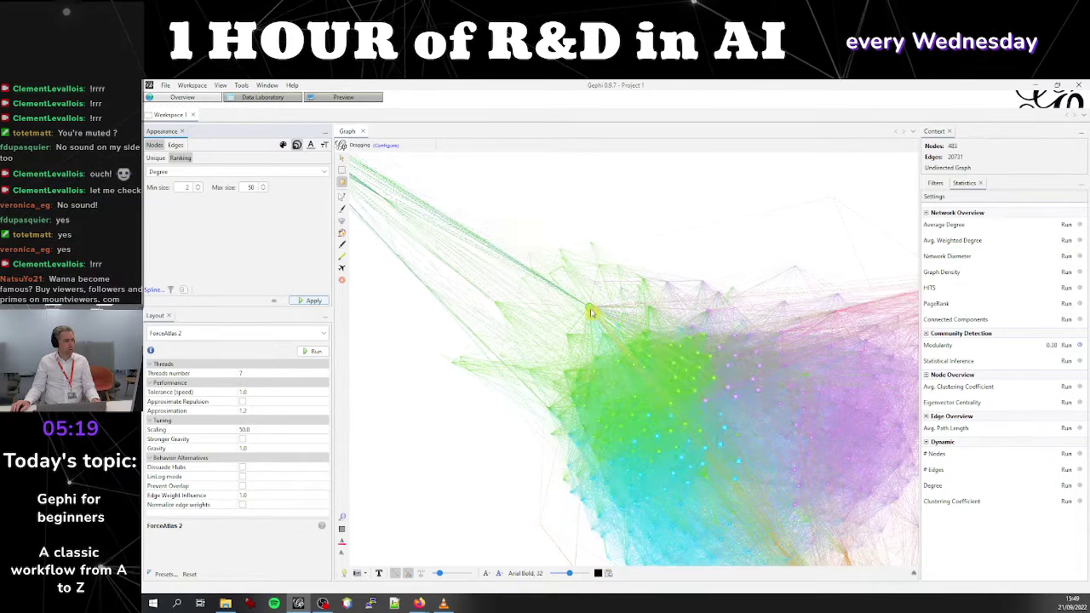
pyautogui.scroll(3, 590, 316)
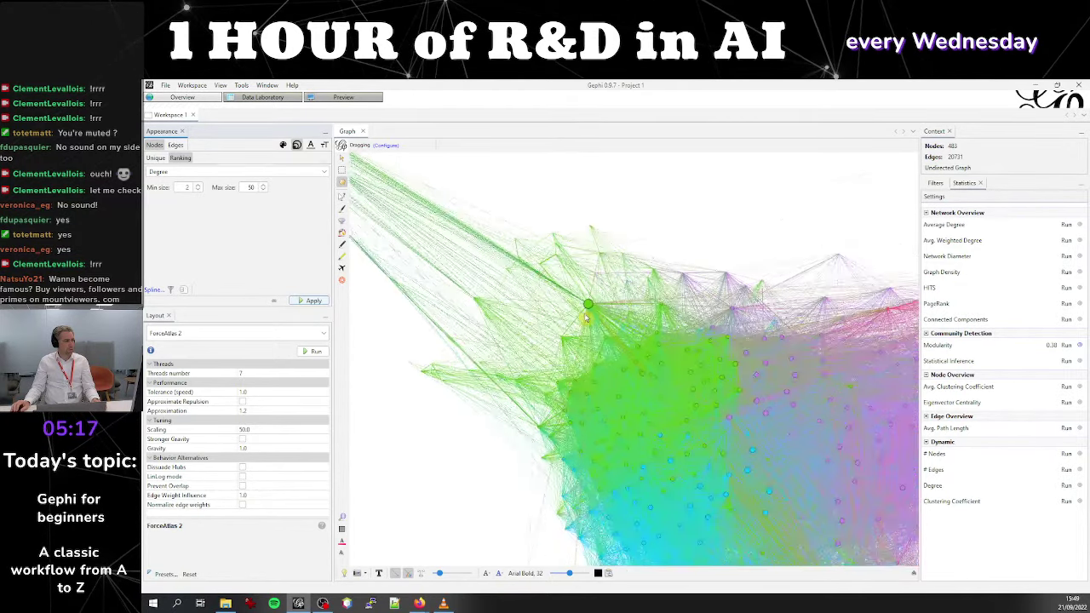
pyautogui.scroll(2, 587, 317)
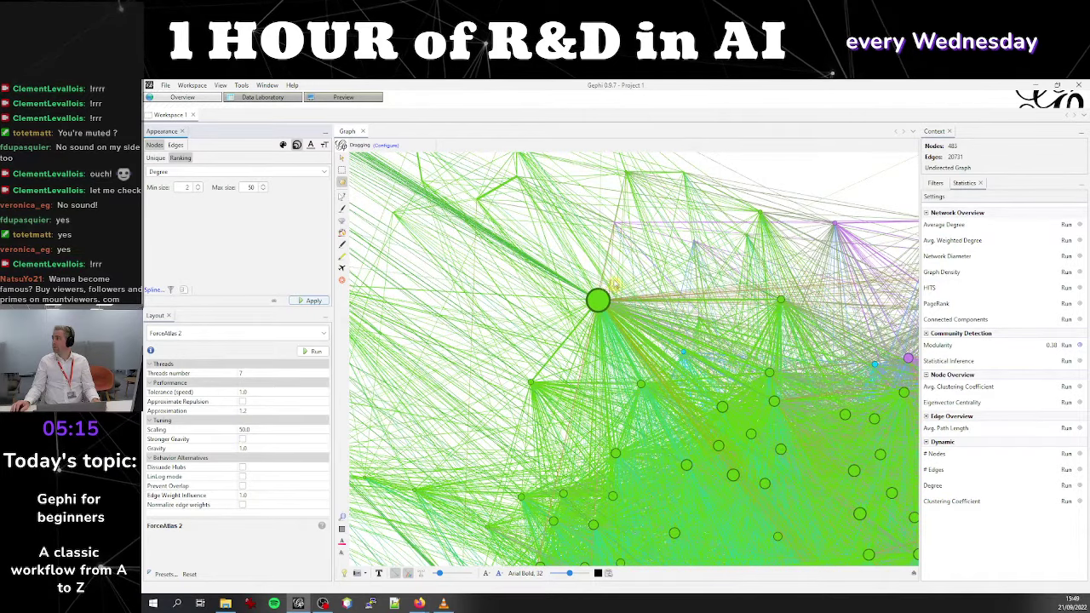
pyautogui.scroll(-10, 634, 317)
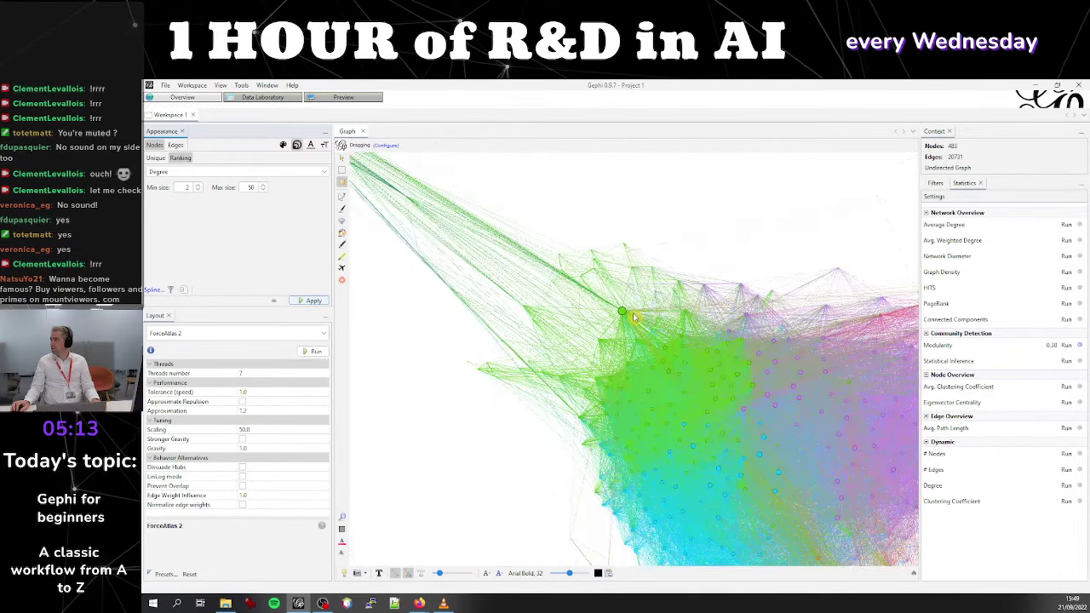
pyautogui.moveTo(633, 317); pyautogui.dragTo(633, 332)
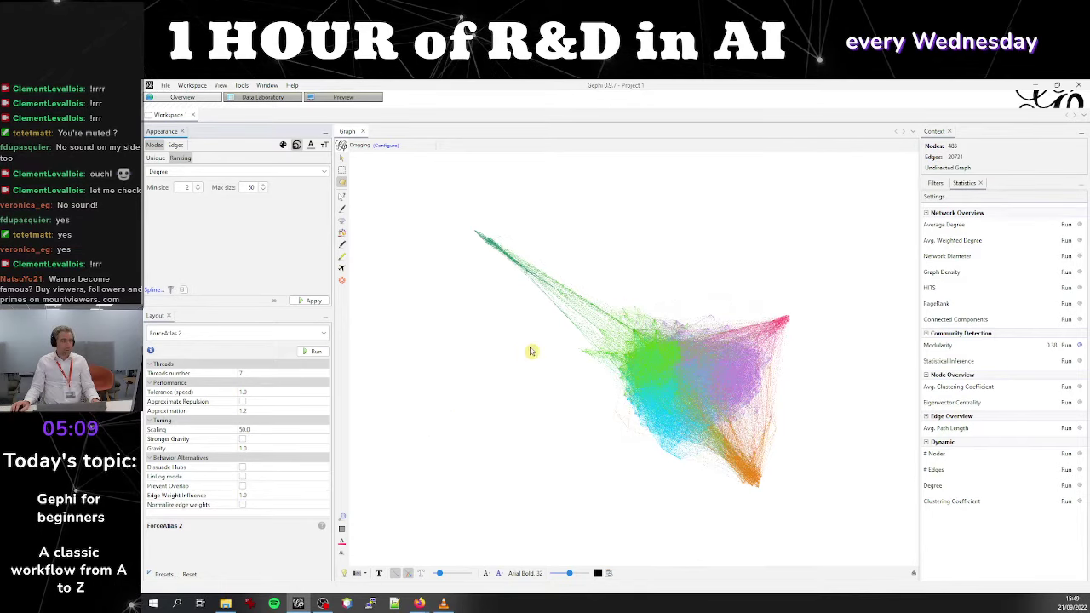
# Show the editable properties and attributes of the large green node at the upper edge of the green community
pyautogui.scroll(1, 600, 349)
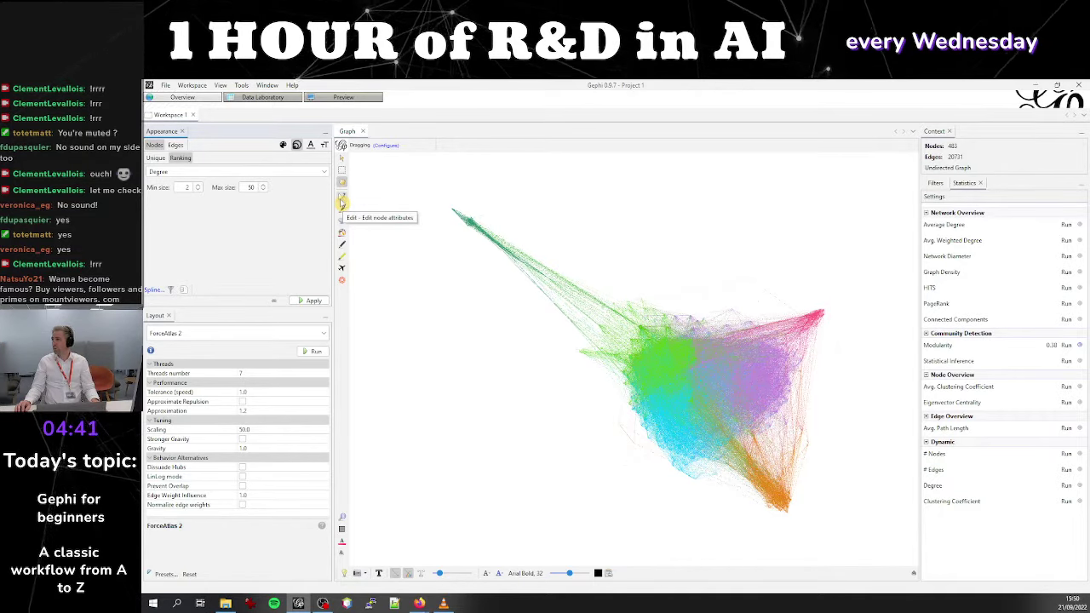
pyautogui.click(341, 202)
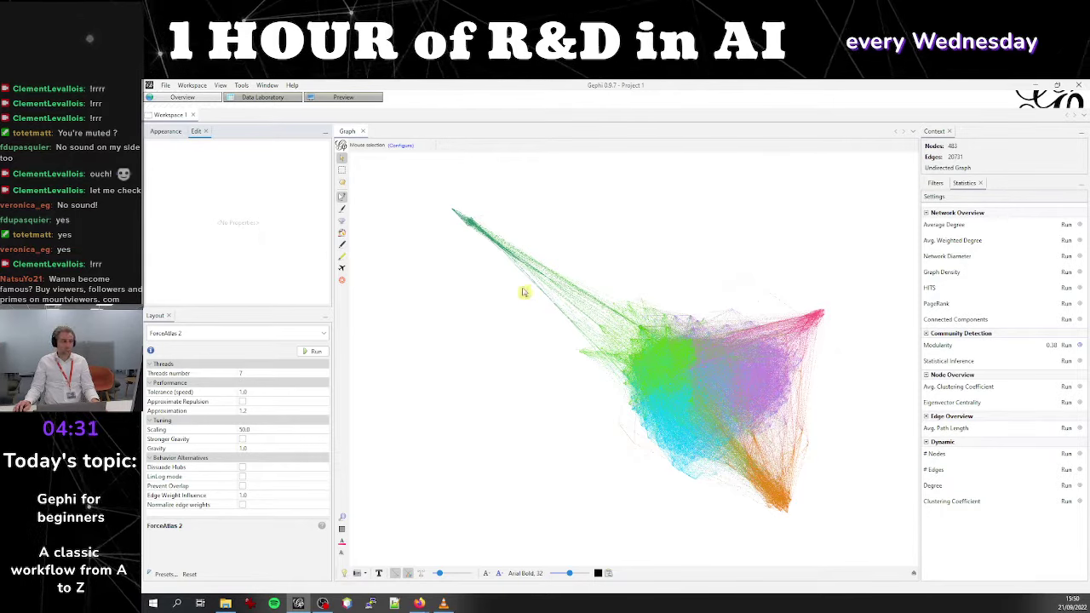
pyautogui.click(642, 333)
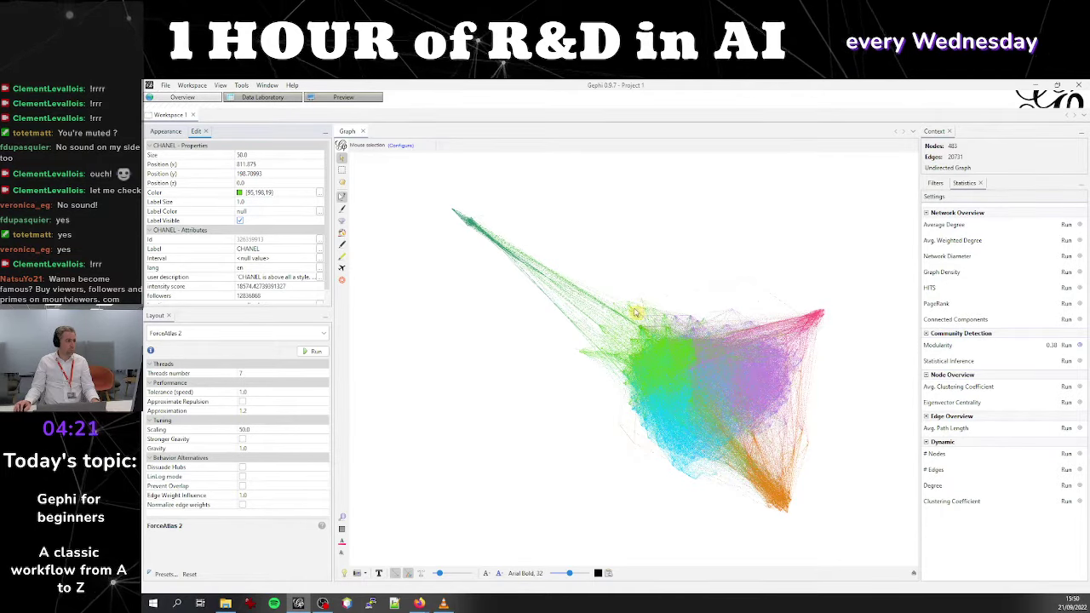
# Inspect the attributes of individual orange nodes linking the blue and purple communities to the orange cluster
pyautogui.scroll(1, 636, 313)
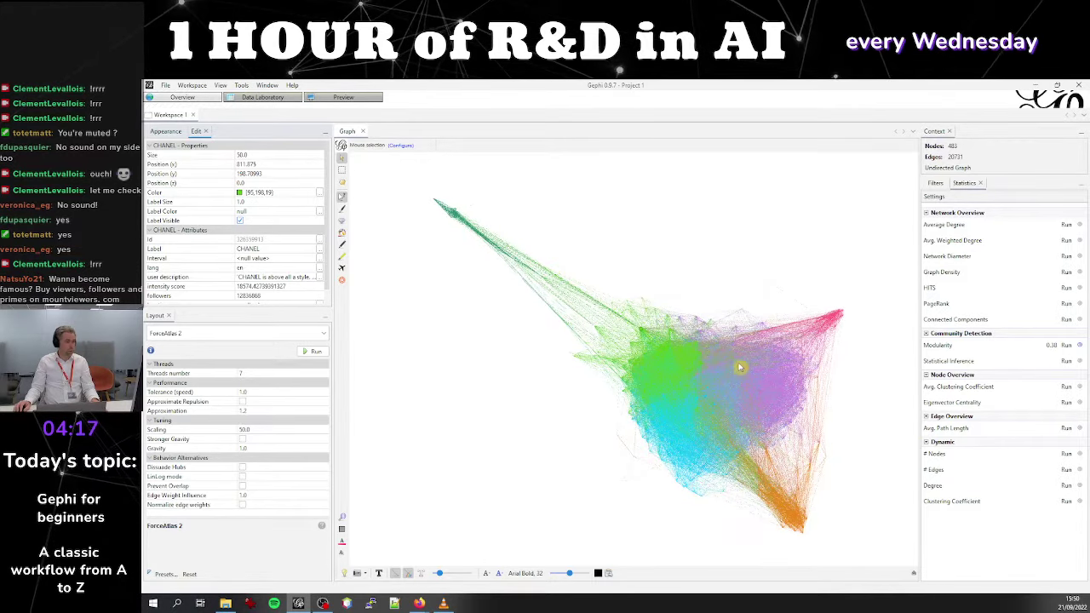
pyautogui.scroll(4, 786, 509)
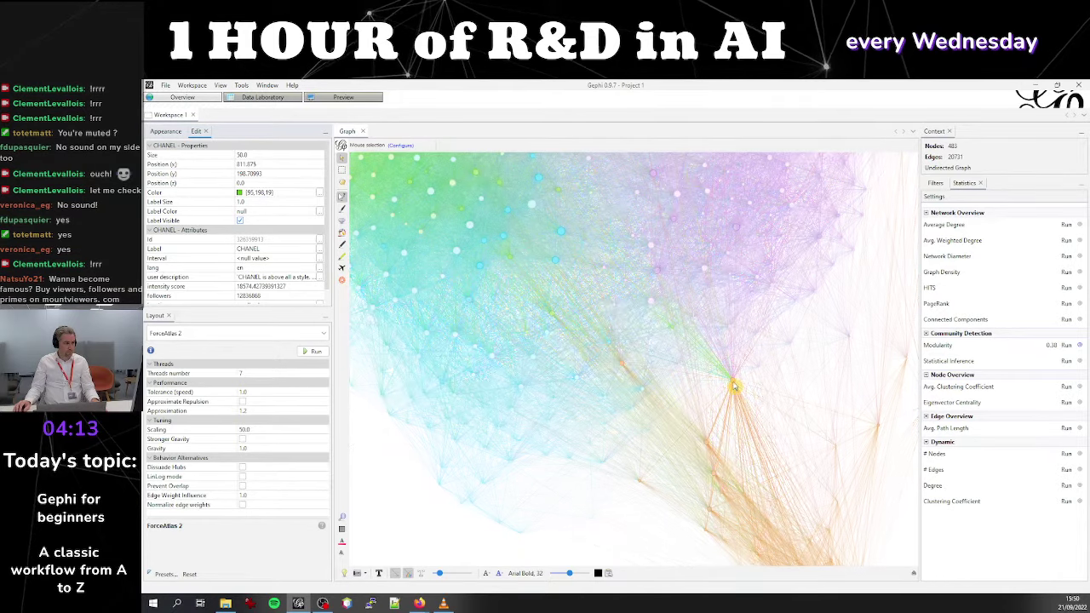
pyautogui.click(734, 387)
pyautogui.moveTo(734, 388); pyautogui.dragTo(624, 366)
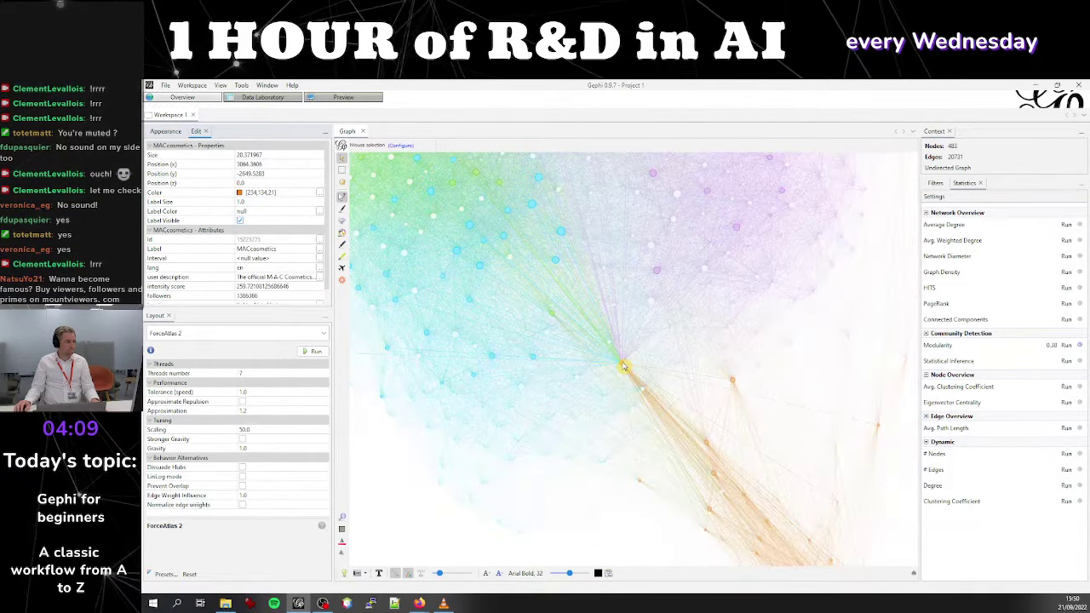
pyautogui.click(744, 420)
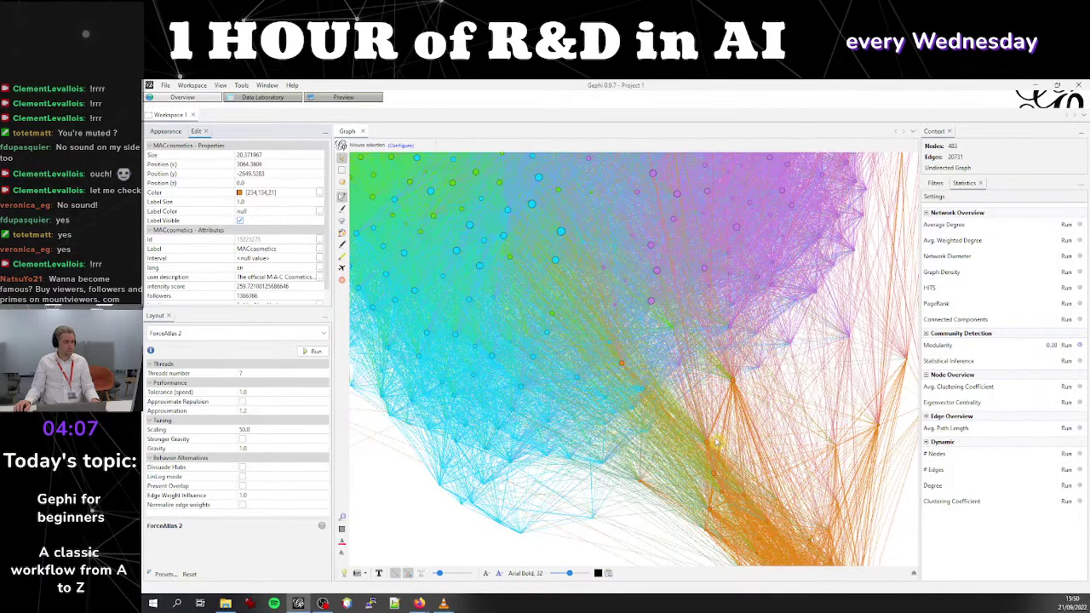
pyautogui.click(708, 447)
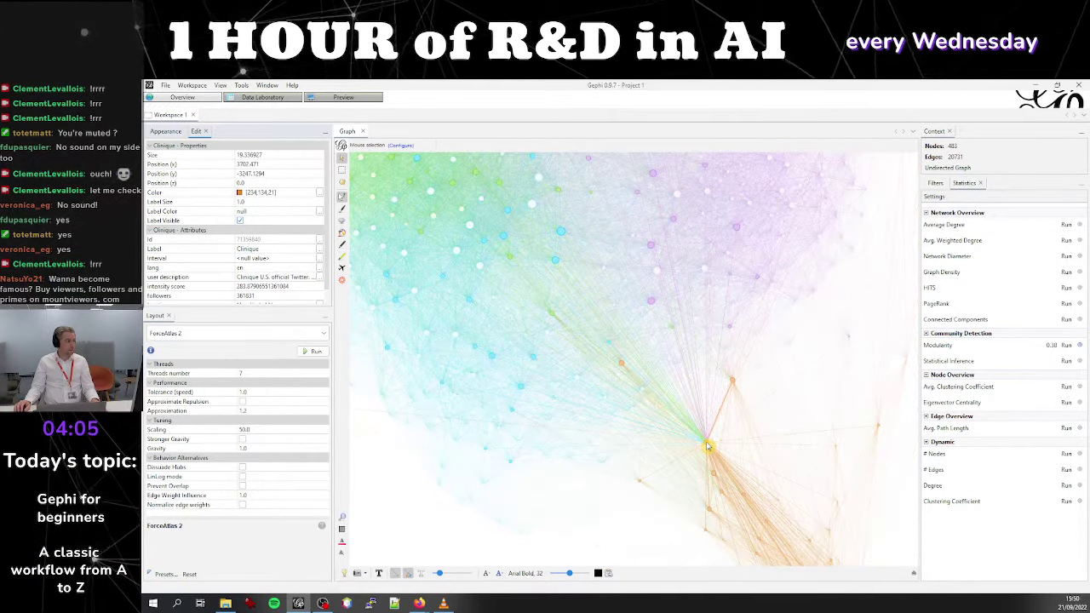
# Inspect the attributes of two large blue nodes near the border with the green and purple communities
pyautogui.scroll(1, 841, 388)
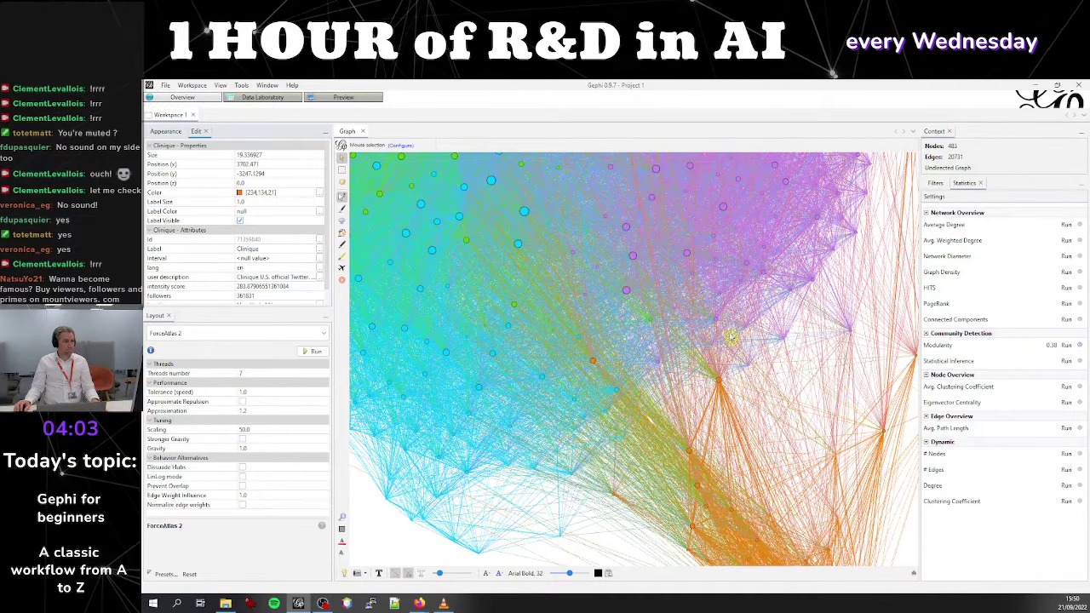
pyautogui.click(527, 213)
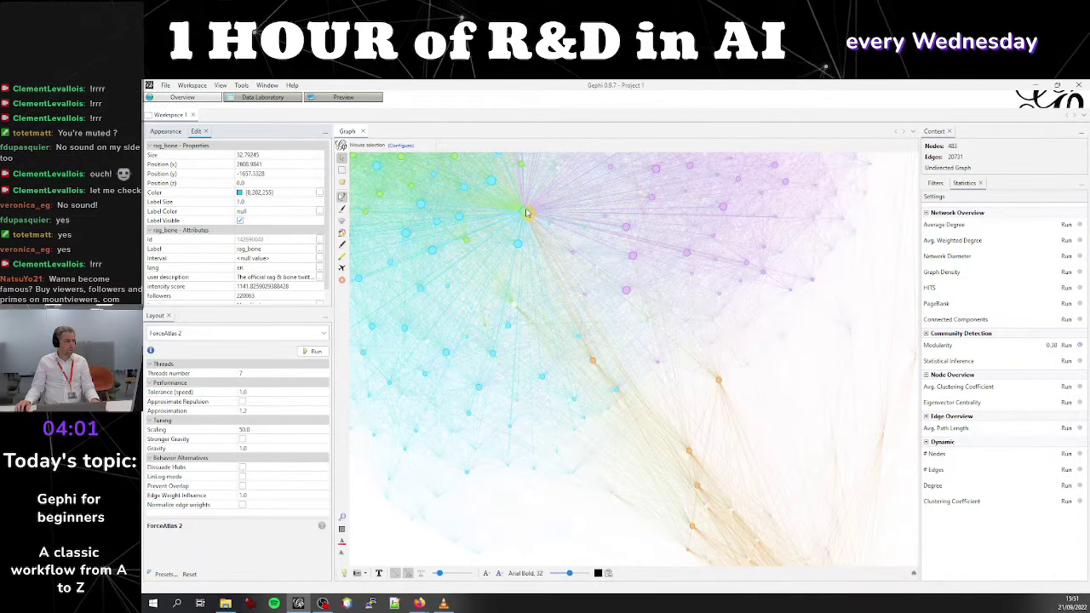
pyautogui.click(488, 183)
pyautogui.scroll(-2, 733, 274)
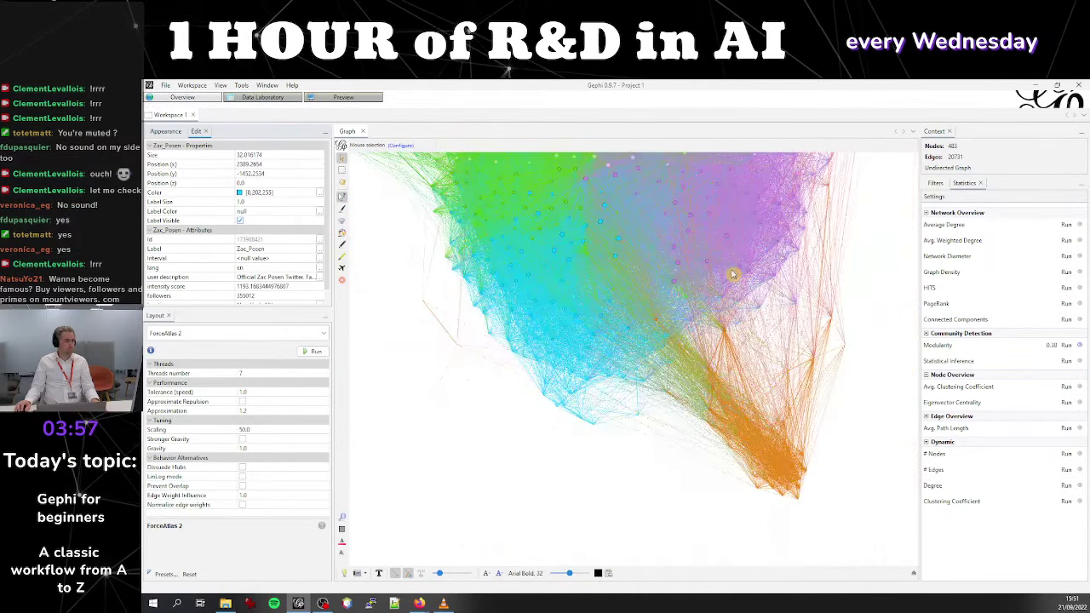
pyautogui.scroll(2, 732, 275)
pyautogui.moveTo(729, 300); pyautogui.dragTo(721, 275)
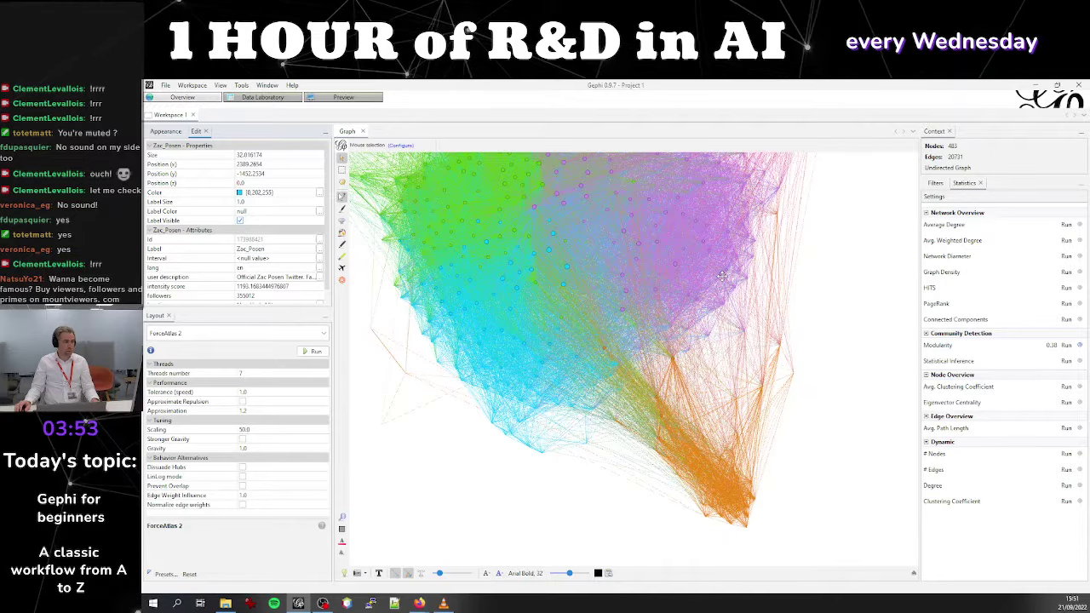
pyautogui.scroll(2, 738, 293)
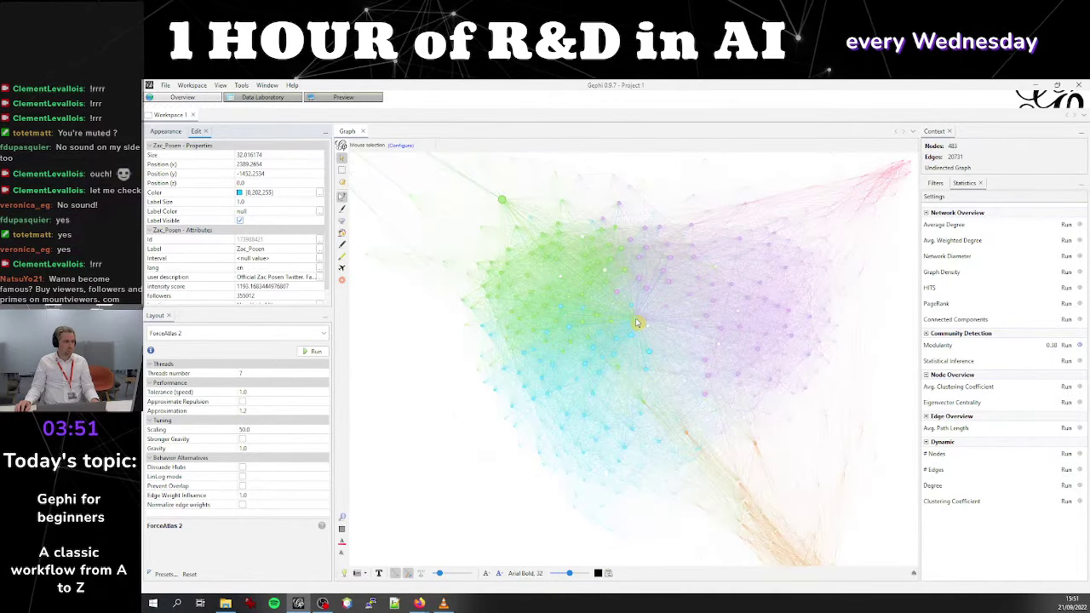